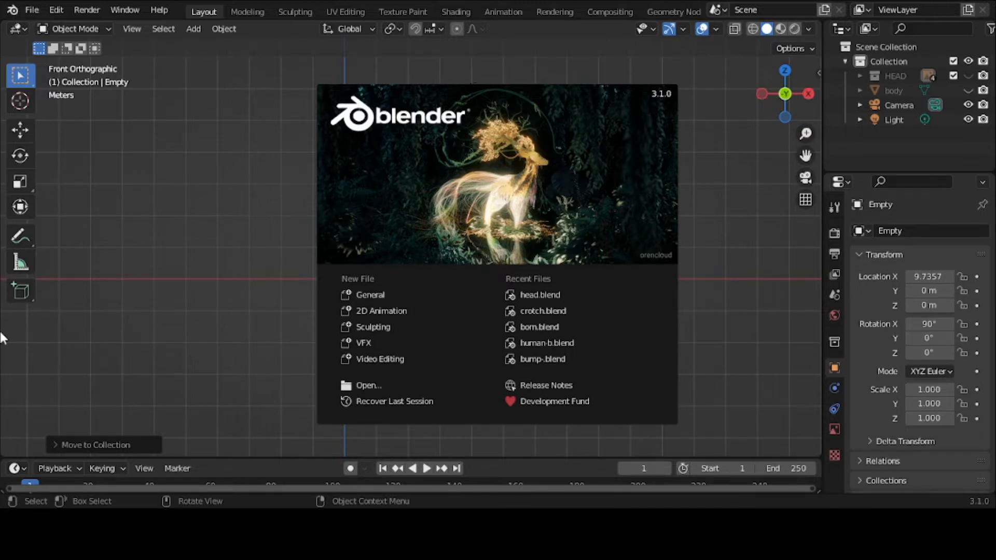
# Close the splash screen and unhide the HEAD collection of reference portraits.
pyautogui.click(325, 191)
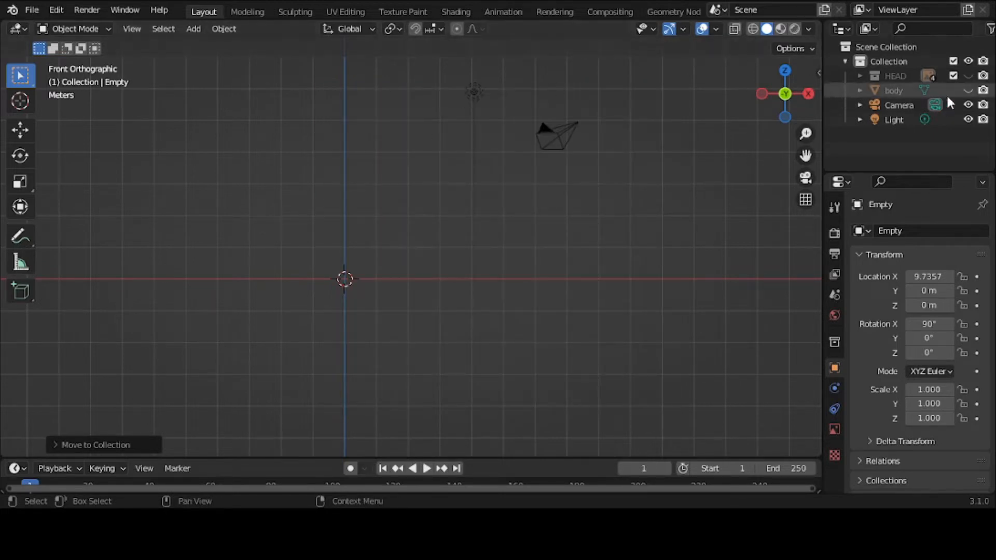
pyautogui.click(967, 75)
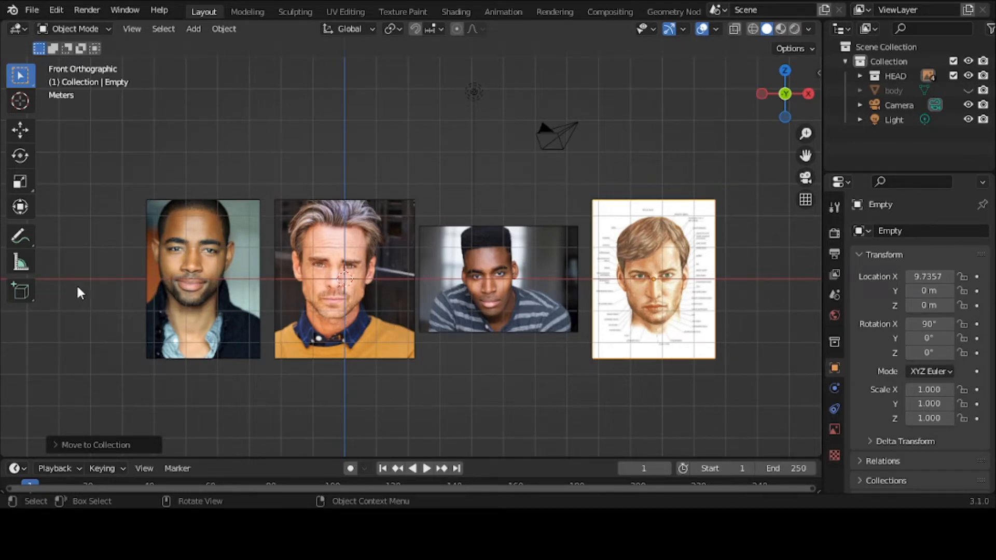
# Annotate the first portrait with lines across the eyes and mouth and a curve down one side of the face.
pyautogui.click(24, 241)
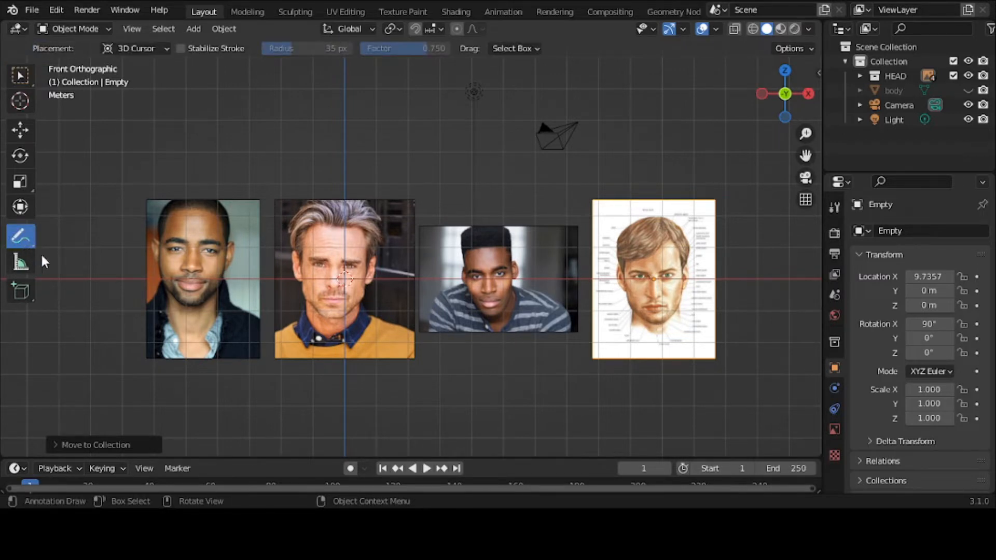
pyautogui.moveTo(132, 253); pyautogui.dragTo(265, 253)
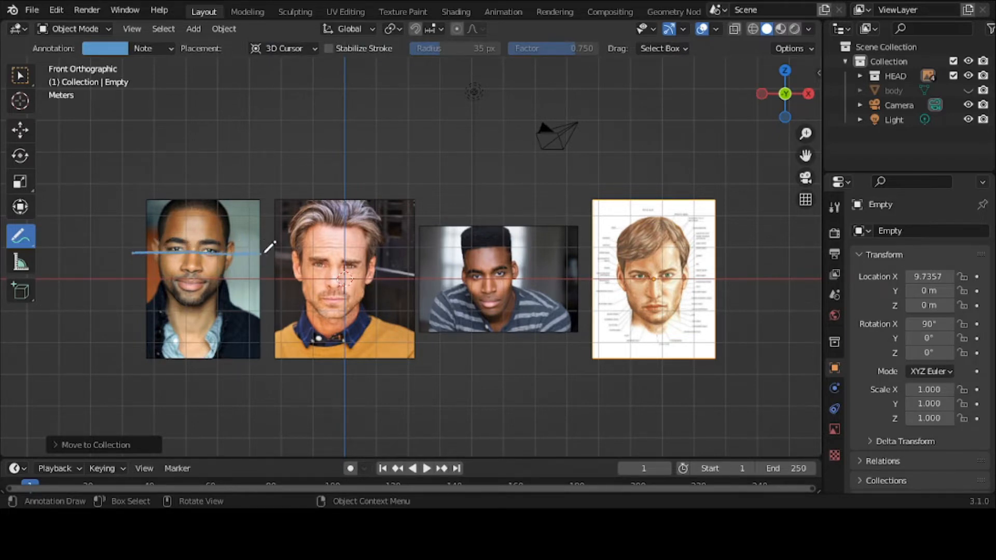
pyautogui.moveTo(118, 292); pyautogui.dragTo(244, 281)
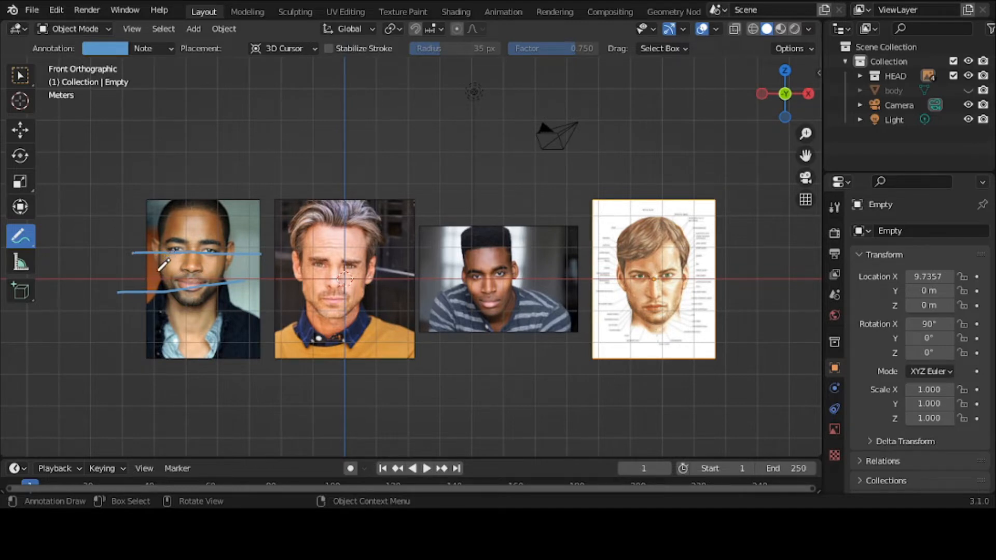
pyautogui.moveTo(158, 256); pyautogui.dragTo(177, 286)
# Annotate the second portrait with lines across the eyes and mouth and down both sides of the face.
pyautogui.moveTo(271, 262); pyautogui.dragTo(394, 264)
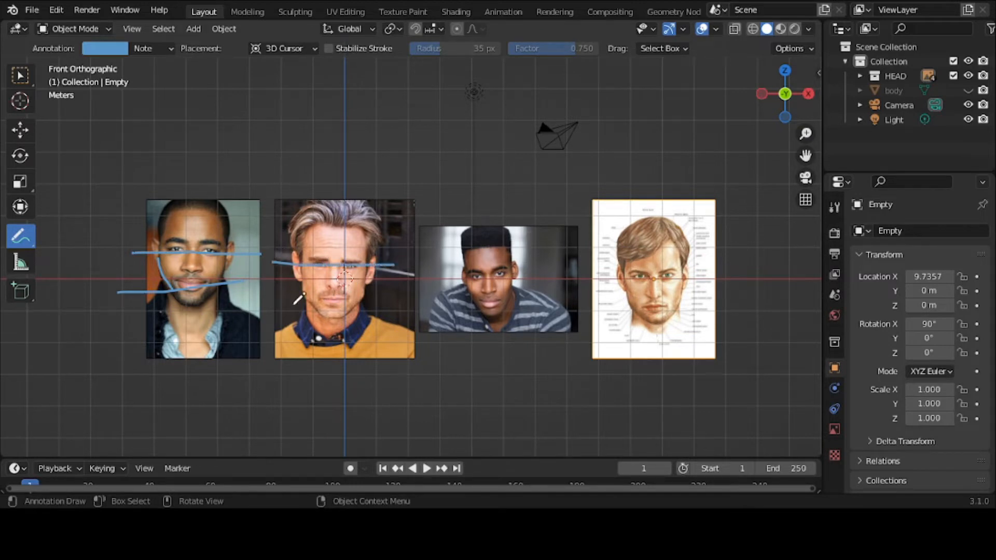
pyautogui.moveTo(270, 309); pyautogui.dragTo(390, 299)
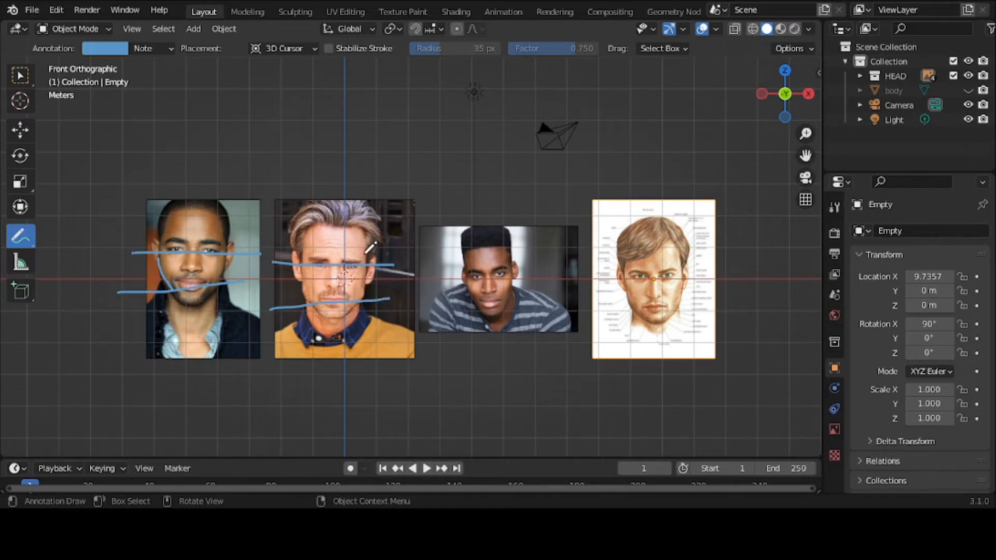
pyautogui.moveTo(364, 257); pyautogui.dragTo(372, 317)
pyautogui.moveTo(301, 243); pyautogui.dragTo(303, 314)
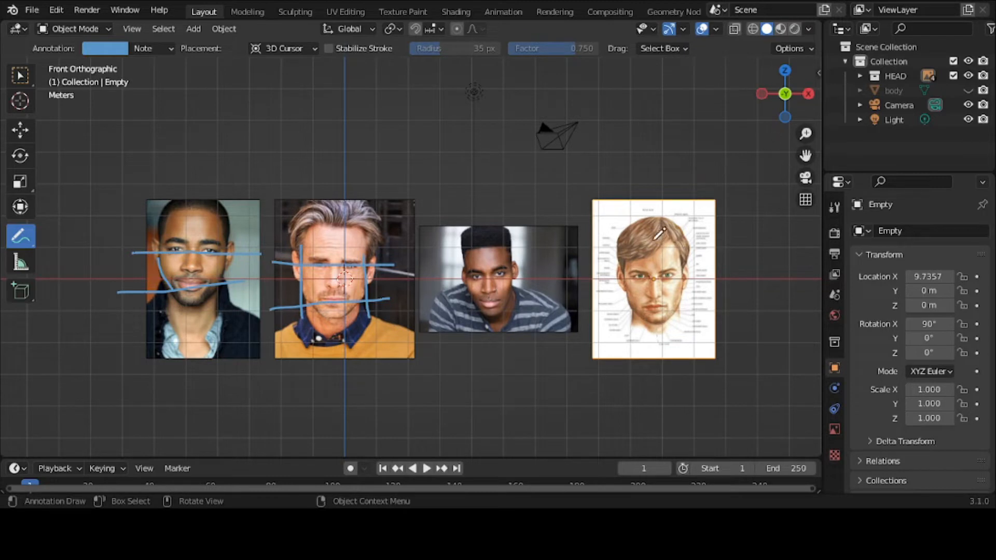
# Annotate the third portrait with two roughly horizontal lines, one across the eyes and one across the mouth.
pyautogui.scroll(1, 659, 230)
pyautogui.scroll(1, 659, 228)
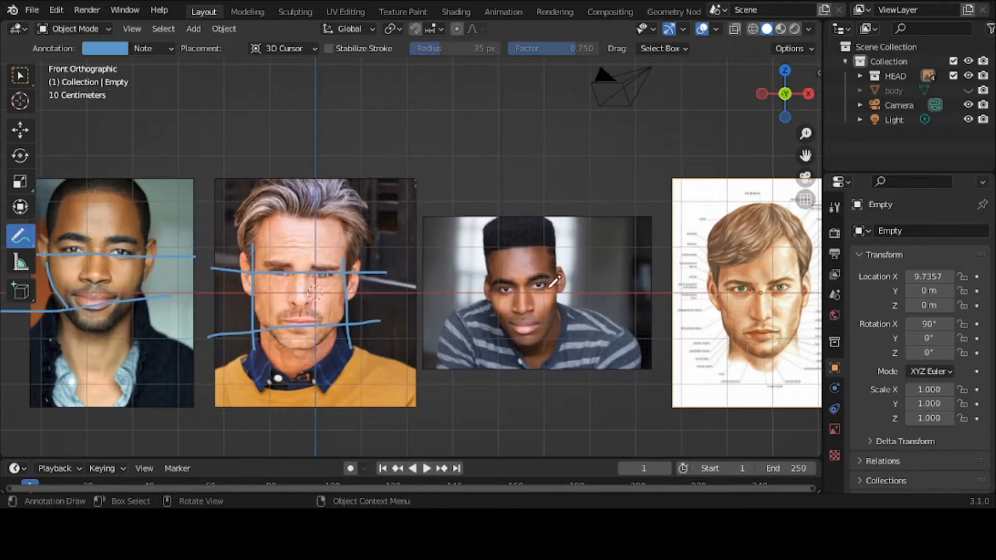
pyautogui.moveTo(428, 293); pyautogui.dragTo(583, 284)
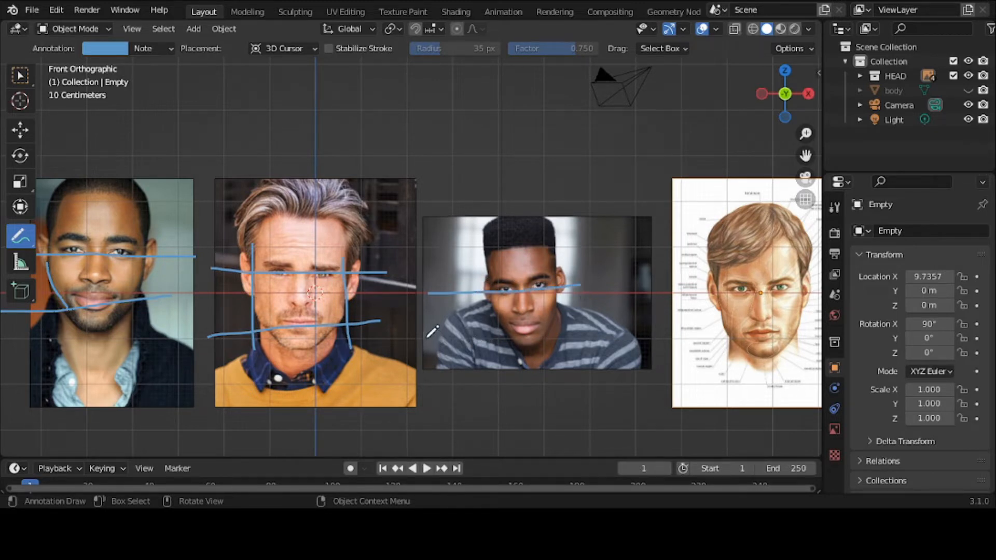
pyautogui.moveTo(421, 328); pyautogui.dragTo(588, 324)
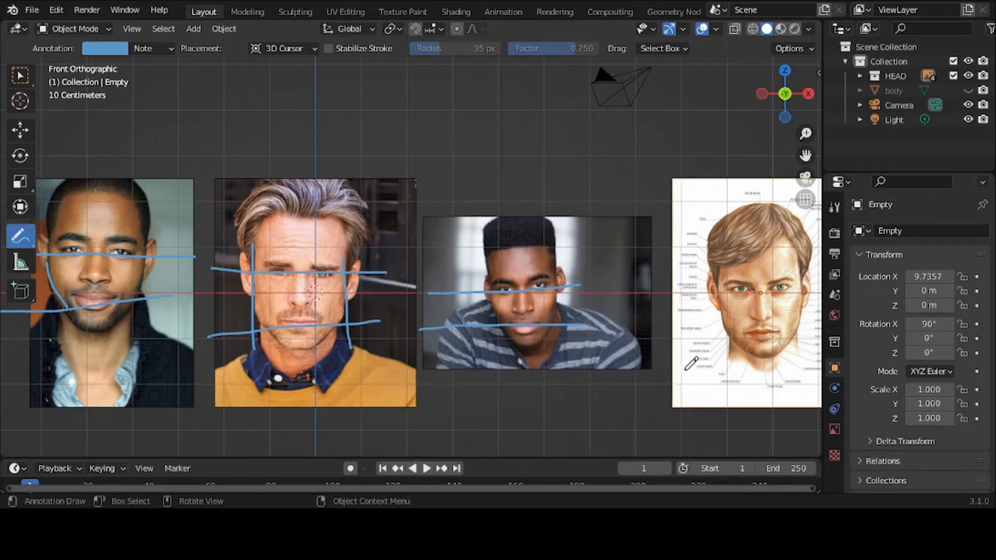
# Erase the annotation strokes over the three portrait photos and return to box selection.
pyautogui.moveTo(553, 323)
pyautogui.keyDown('ctrl'); pyautogui.mouseDown()
pyautogui.moveTo(581, 286)
pyautogui.moveTo(514, 322)
pyautogui.moveTo(470, 305)
pyautogui.moveTo(468, 284)
pyautogui.moveTo(440, 315)
pyautogui.moveTo(388, 240)
pyautogui.moveTo(318, 344)
pyautogui.moveTo(288, 306)
pyautogui.moveTo(188, 364)
pyautogui.moveTo(236, 314)
pyautogui.moveTo(255, 272)
pyautogui.moveTo(144, 292)
pyautogui.moveTo(82, 280)
pyautogui.moveTo(58, 255)
pyautogui.moveTo(104, 248)
pyautogui.moveTo(94, 284)
pyautogui.mouseUp(); pyautogui.keyUp('ctrl')
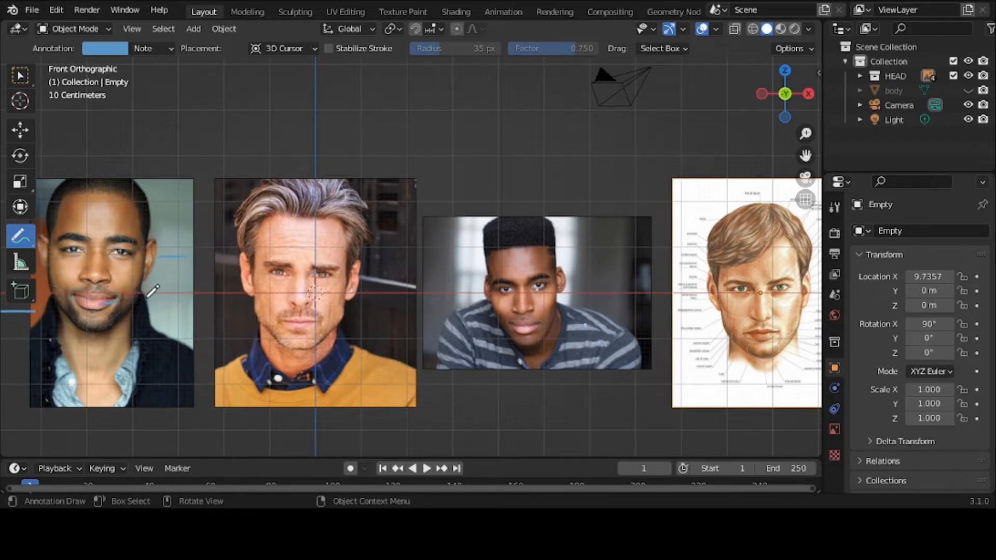
pyautogui.click(18, 82)
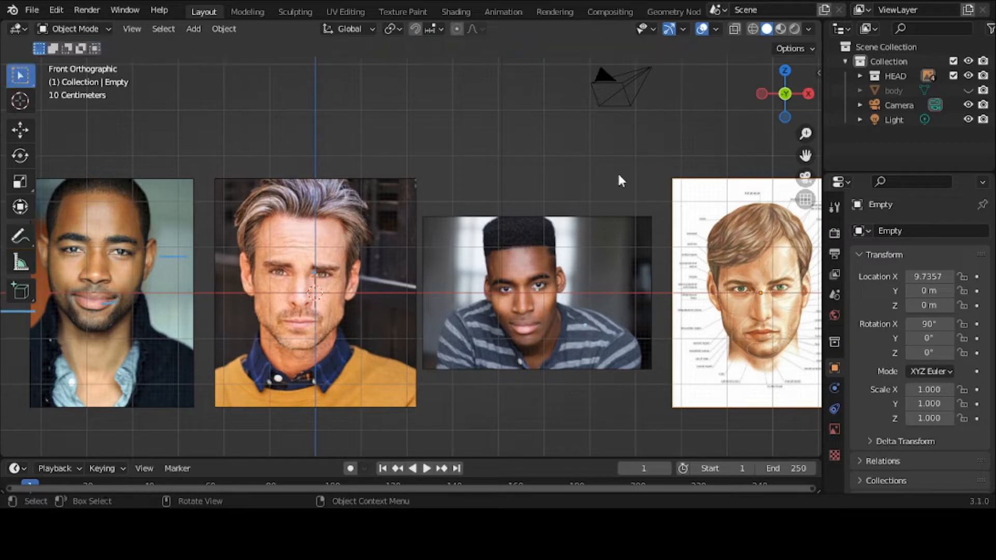
# Annotate the labelled face illustration with one line across the eyes and one across the mouth.
pyautogui.click(818, 182)
pyautogui.moveTo(805, 155); pyautogui.dragTo(484, 124)
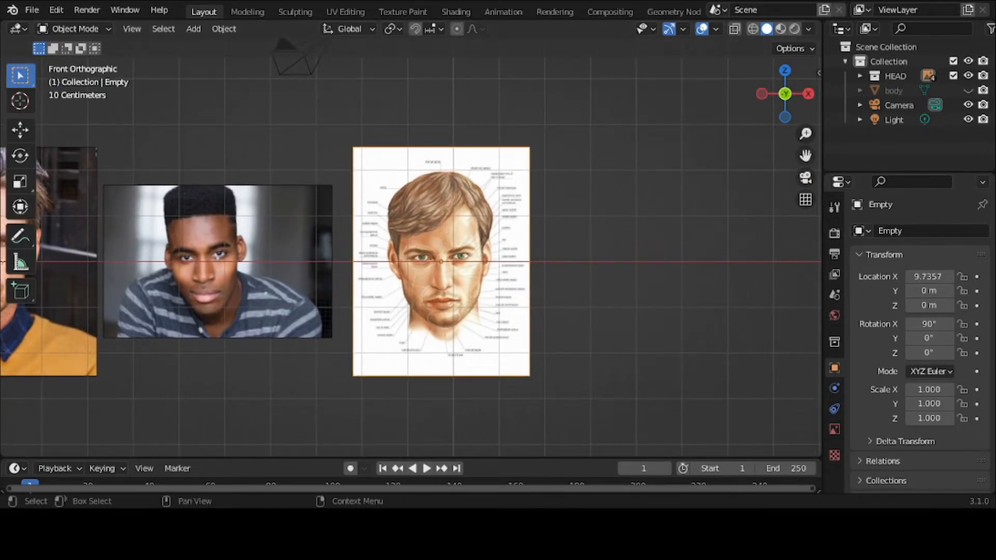
pyautogui.scroll(3, 694, 193)
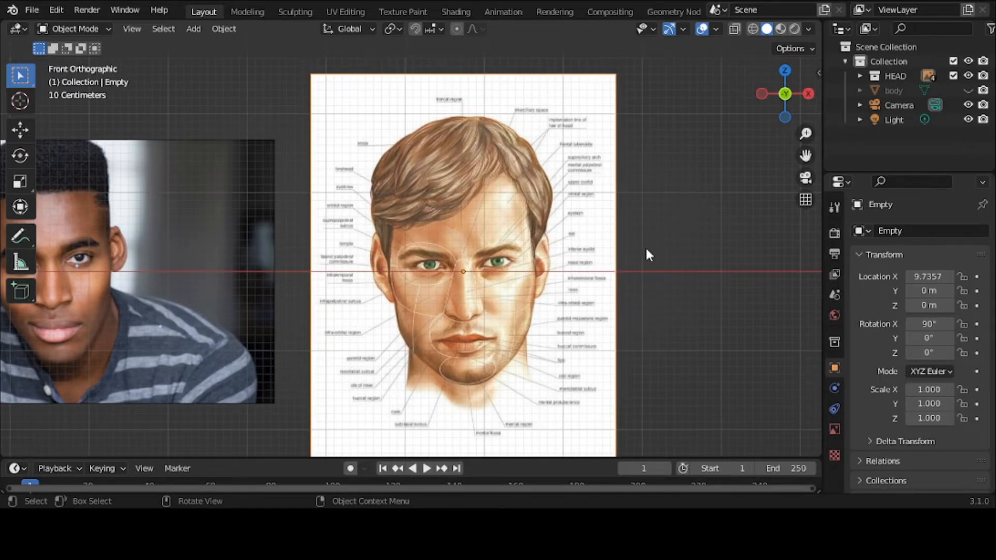
pyautogui.click(20, 237)
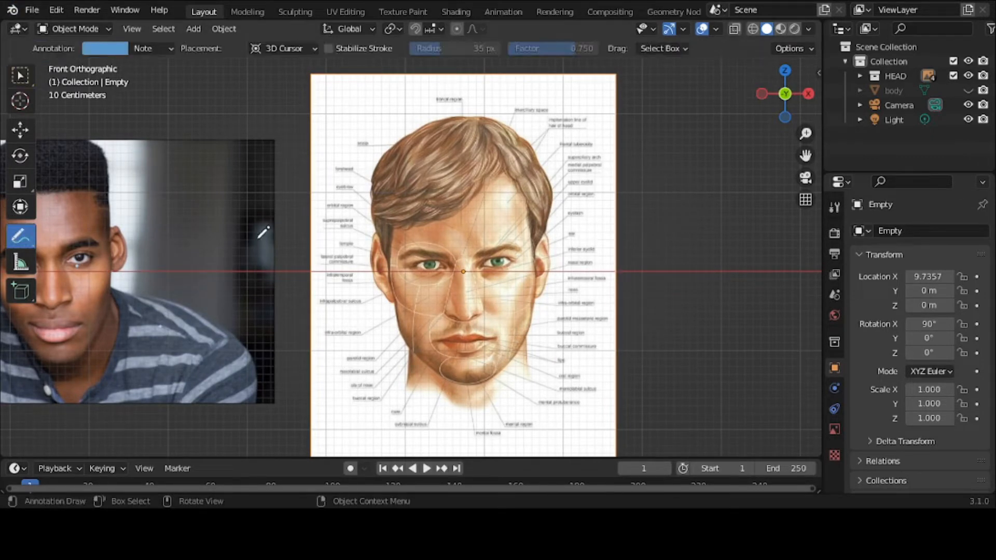
pyautogui.moveTo(299, 256); pyautogui.dragTo(656, 261)
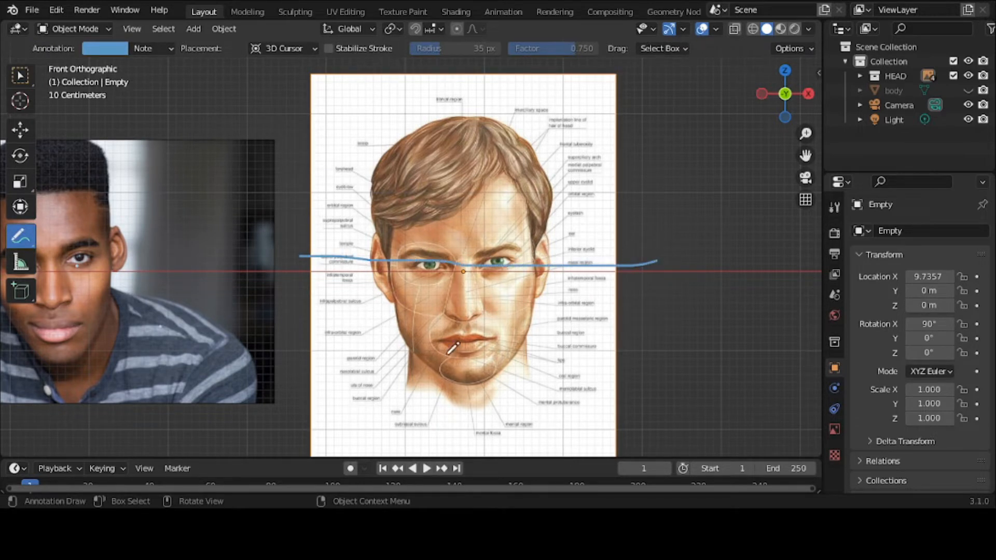
pyautogui.moveTo(281, 335); pyautogui.dragTo(455, 328)
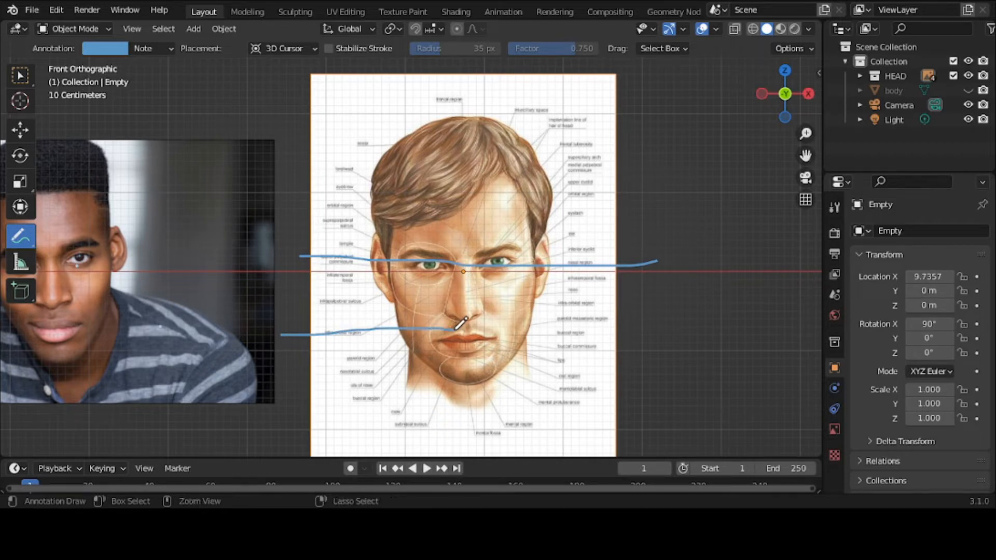
pyautogui.hotkey('ctrl', 'z')
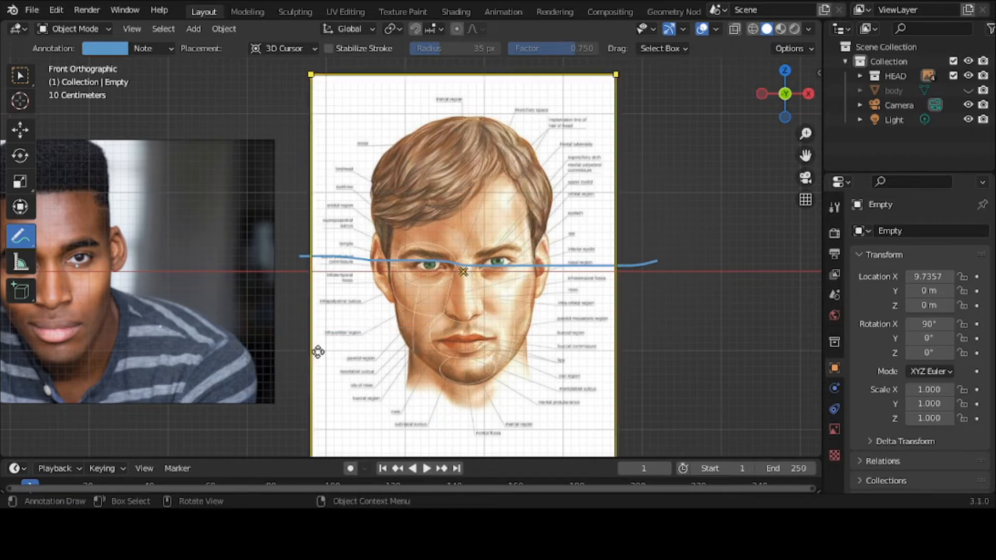
pyautogui.moveTo(279, 352); pyautogui.dragTo(696, 342)
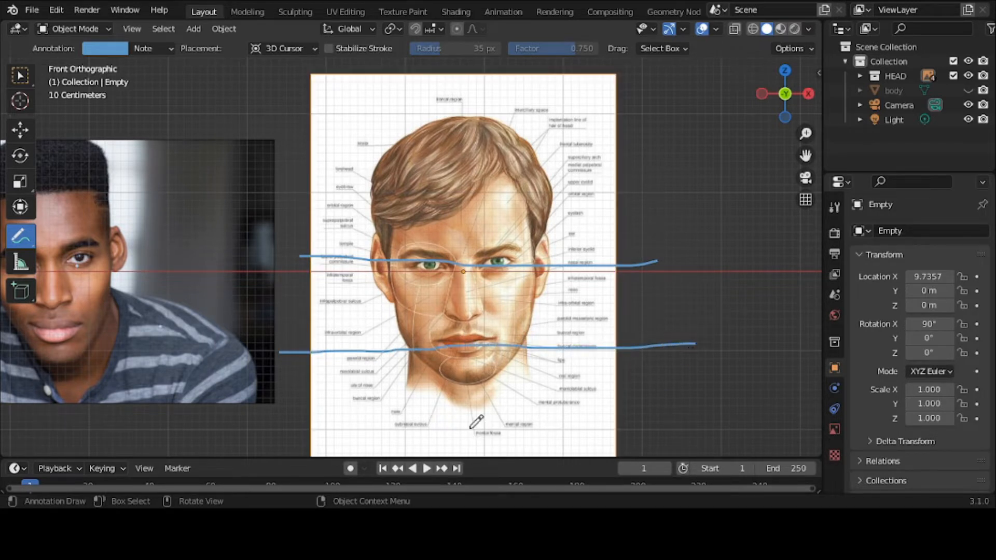
# Mark the chin, both temples and both cheek-to-jaw areas on the face illustration with annotation strokes.
pyautogui.moveTo(448, 380)
pyautogui.mouseDown()
pyautogui.moveTo(493, 371)
pyautogui.moveTo(450, 378)
pyautogui.mouseUp()
pyautogui.moveTo(531, 197); pyautogui.dragTo(537, 262)
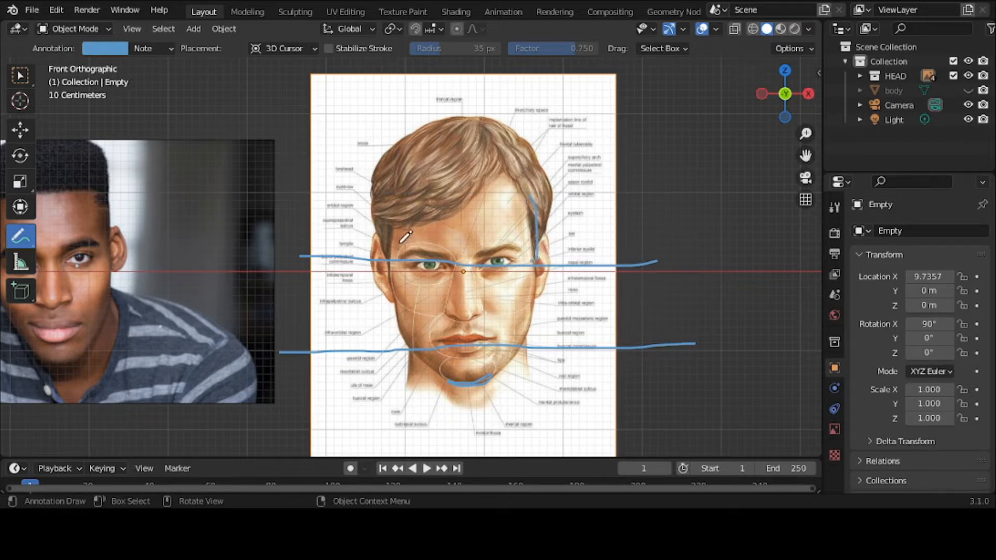
pyautogui.moveTo(395, 213); pyautogui.dragTo(385, 258)
pyautogui.moveTo(394, 294)
pyautogui.mouseDown()
pyautogui.moveTo(420, 314)
pyautogui.moveTo(422, 347)
pyautogui.moveTo(402, 332)
pyautogui.moveTo(394, 294)
pyautogui.mouseUp()
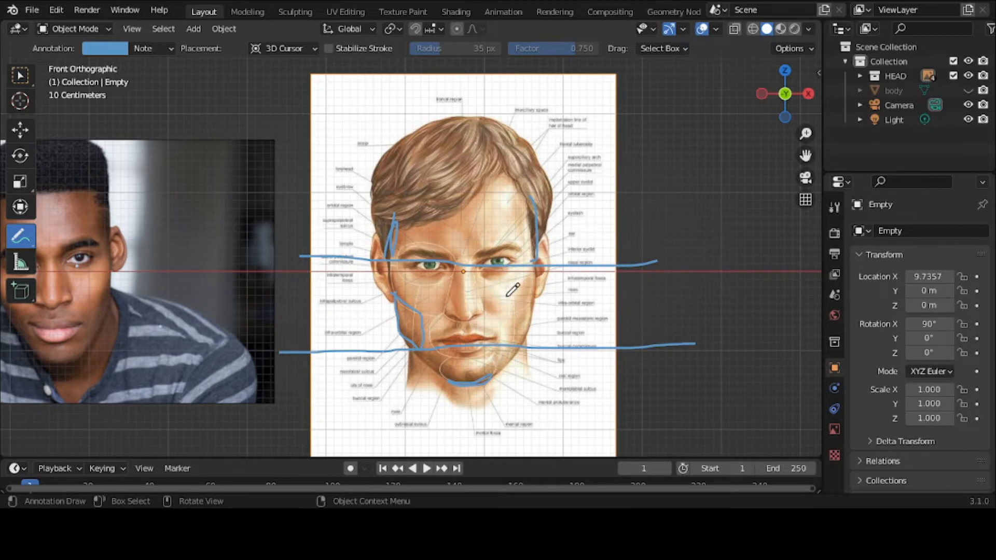
pyautogui.moveTo(512, 298)
pyautogui.mouseDown()
pyautogui.moveTo(536, 263)
pyautogui.moveTo(533, 327)
pyautogui.moveTo(509, 341)
pyautogui.moveTo(511, 293)
pyautogui.mouseUp()
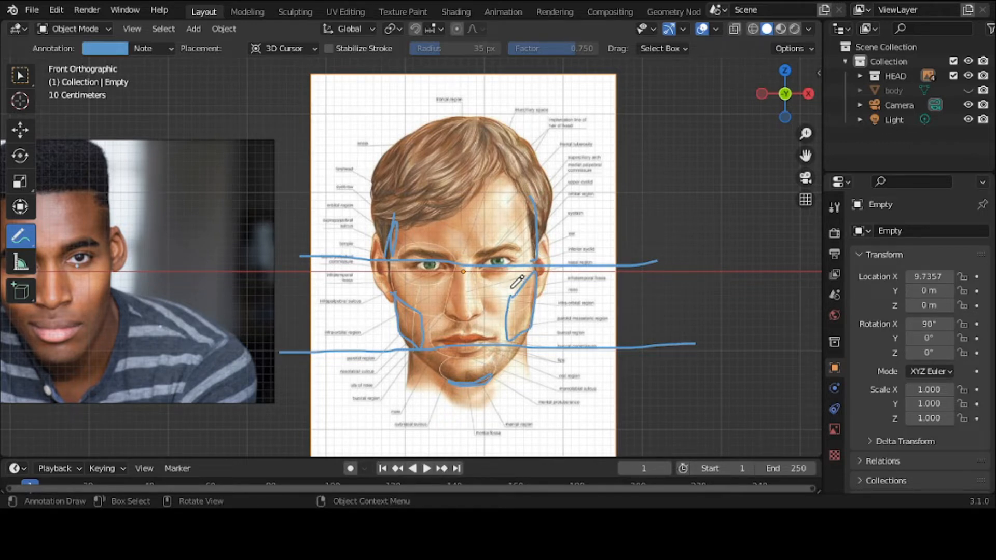
pyautogui.moveTo(511, 288); pyautogui.dragTo(534, 268)
# Erase the annotation strokes from the labelled face illustration.
pyautogui.moveTo(593, 252)
pyautogui.keyDown('ctrl'); pyautogui.mouseDown()
pyautogui.moveTo(660, 258)
pyautogui.moveTo(335, 237)
pyautogui.moveTo(298, 273)
pyautogui.moveTo(284, 343)
pyautogui.moveTo(433, 296)
pyautogui.moveTo(366, 359)
pyautogui.moveTo(422, 284)
pyautogui.moveTo(464, 276)
pyautogui.moveTo(515, 294)
pyautogui.moveTo(539, 218)
pyautogui.moveTo(415, 362)
pyautogui.moveTo(469, 349)
pyautogui.moveTo(437, 367)
pyautogui.moveTo(422, 325)
pyautogui.moveTo(688, 344)
pyautogui.mouseUp(); pyautogui.keyUp('ctrl')
pyautogui.scroll(-2, 529, 291)
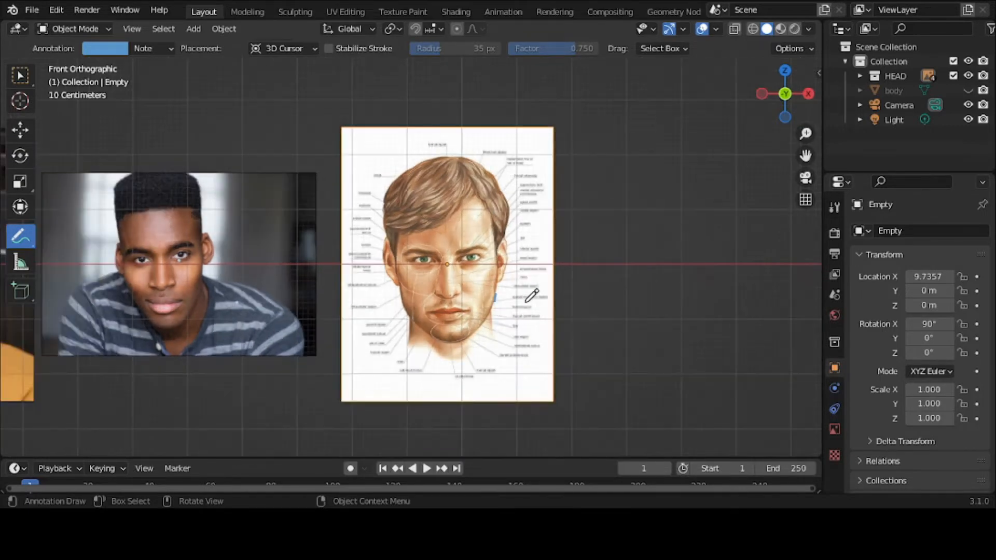
# Hide the HEAD reference collection, unhide the body object and return to box selection.
pyautogui.click(973, 75)
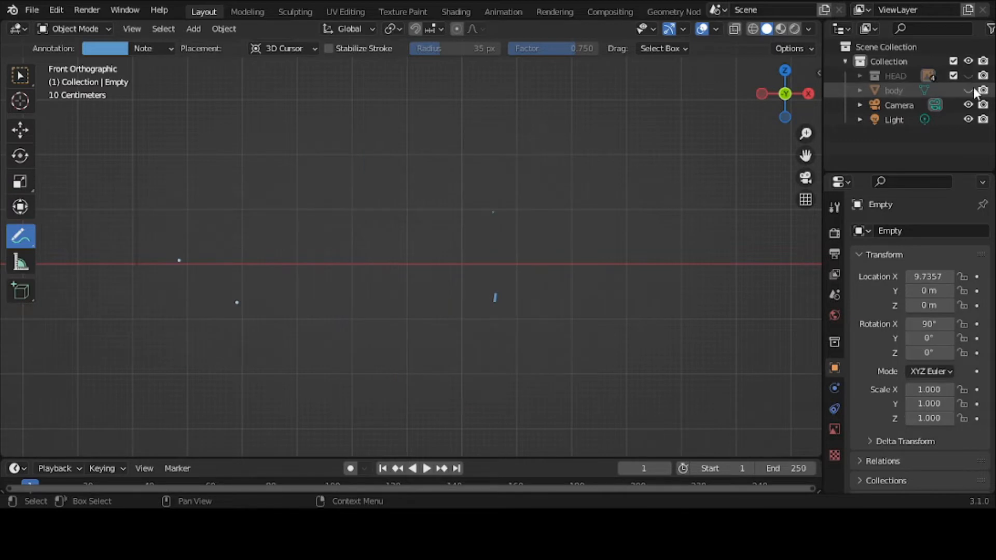
pyautogui.click(973, 90)
pyautogui.click(17, 74)
# Erase the leftover blue annotation strokes beside the body object and switch back to box selection.
pyautogui.scroll(-4, 175, 180)
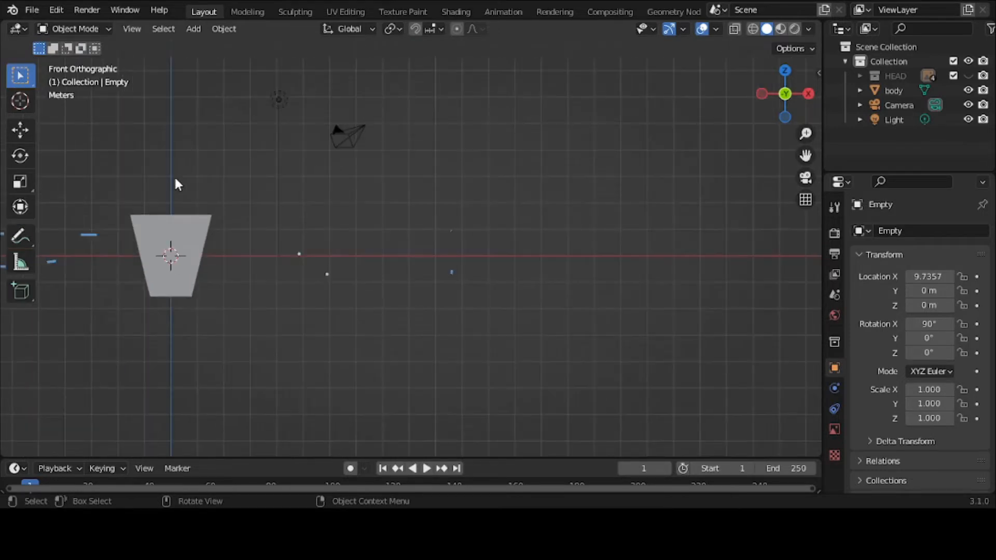
pyautogui.moveTo(805, 155); pyautogui.dragTo(830, 157)
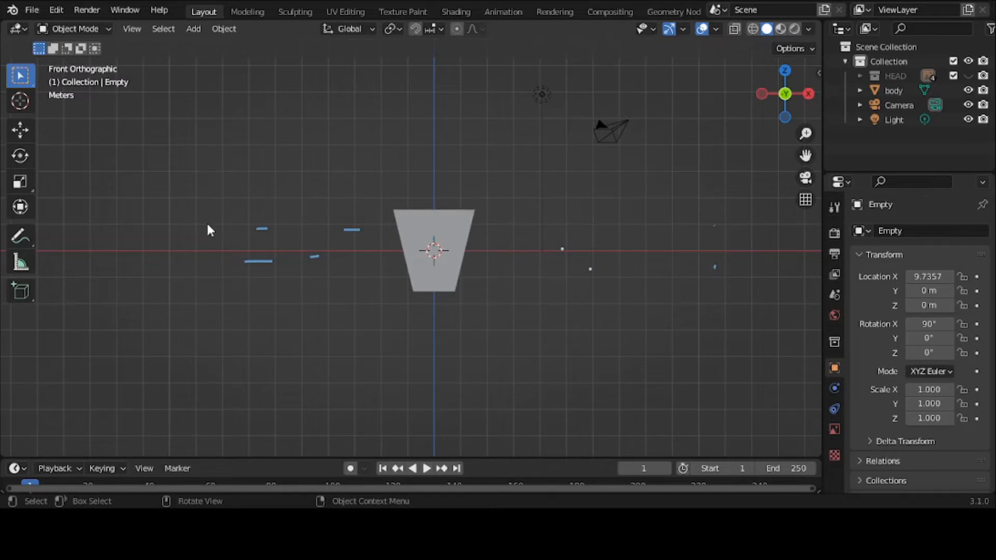
pyautogui.click(20, 237)
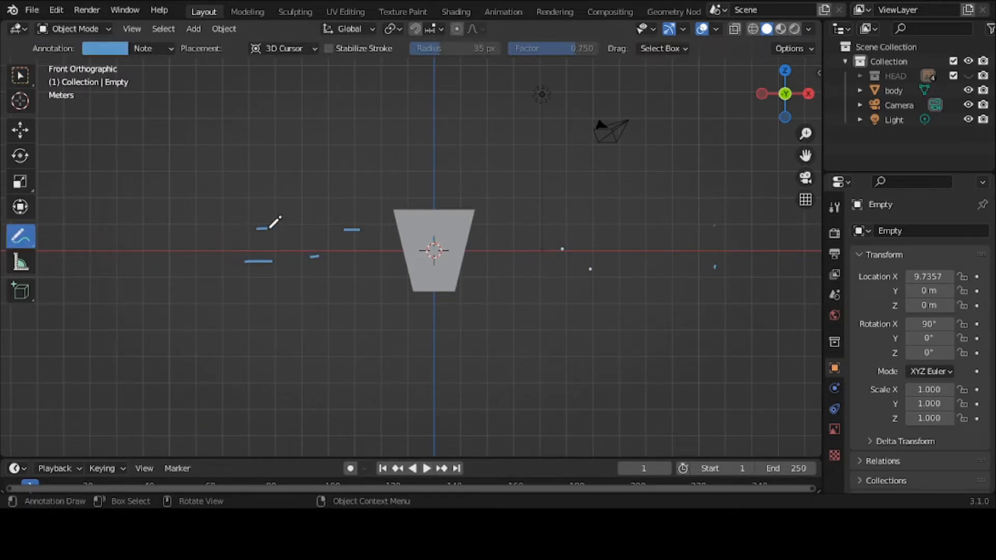
pyautogui.moveTo(271, 225)
pyautogui.keyDown('ctrl'); pyautogui.mouseDown()
pyautogui.moveTo(257, 265)
pyautogui.moveTo(335, 226)
pyautogui.moveTo(350, 245)
pyautogui.mouseUp(); pyautogui.keyUp('ctrl')
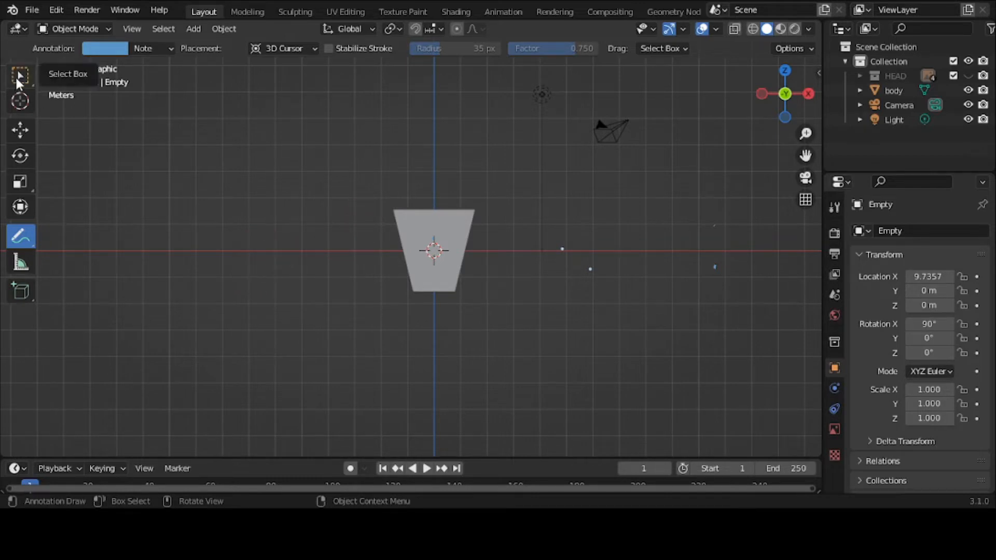
pyautogui.click(20, 76)
# Open the body mesh in Edit Mode, switch to wireframe shading and deselect all its faces.
pyautogui.scroll(3, 459, 211)
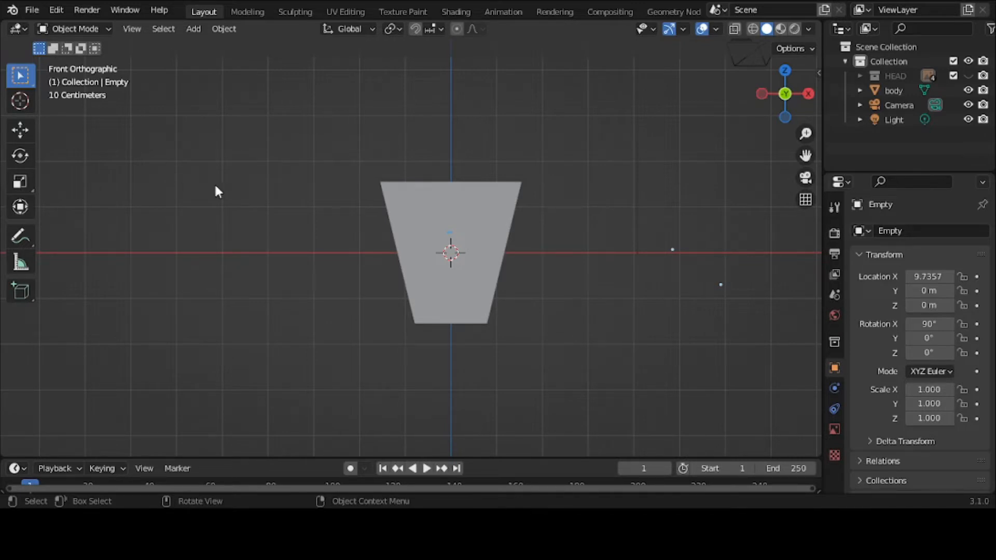
pyautogui.click(404, 203)
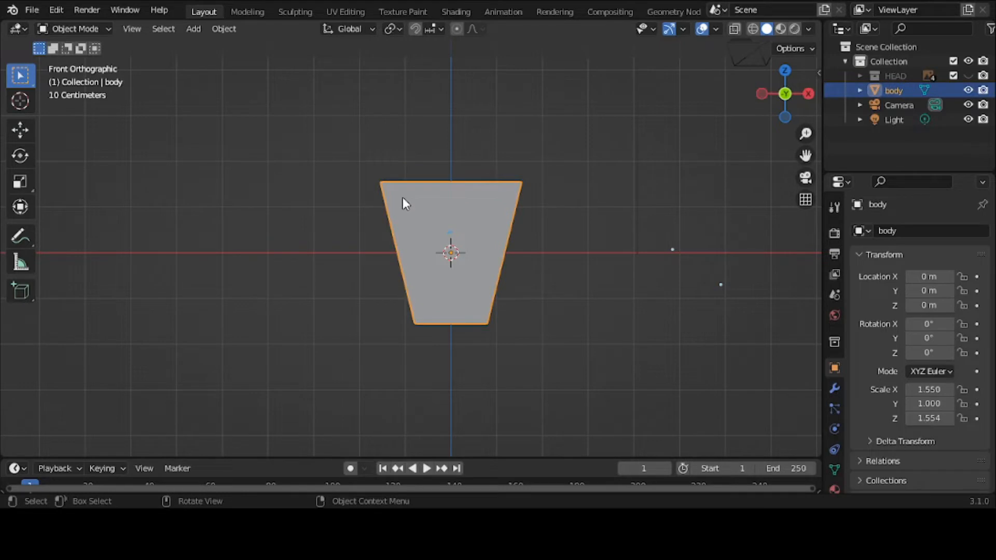
pyautogui.click(79, 27)
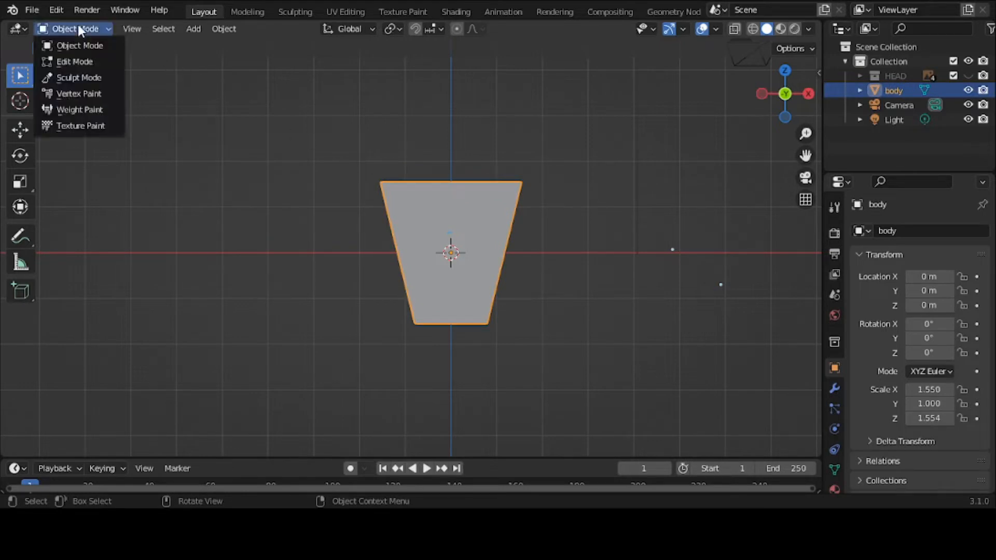
pyautogui.click(75, 61)
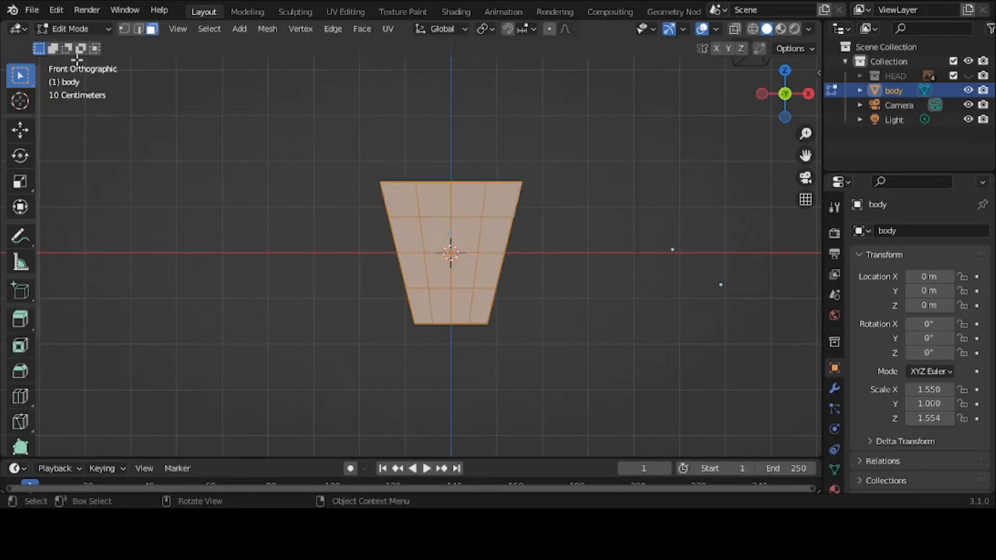
pyautogui.click(755, 27)
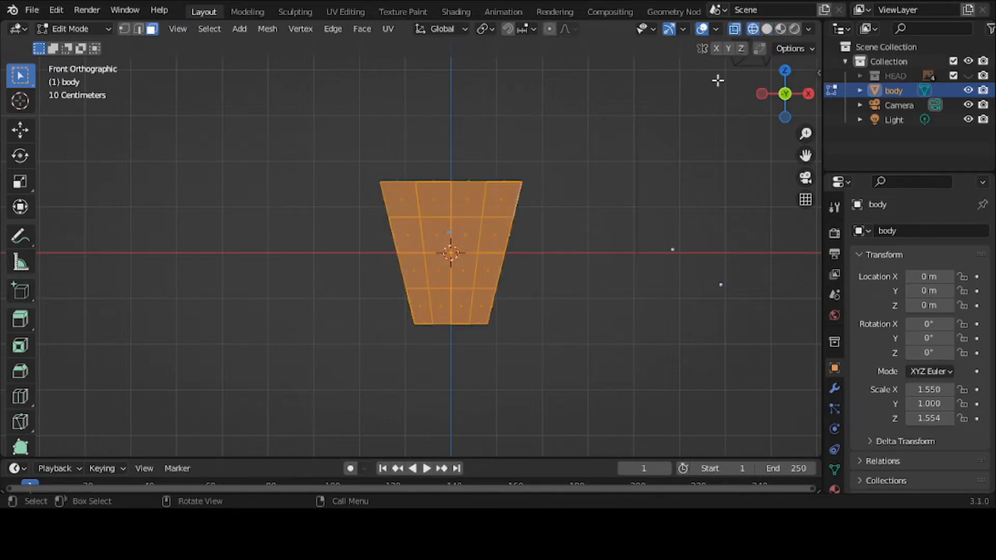
pyautogui.click(550, 141)
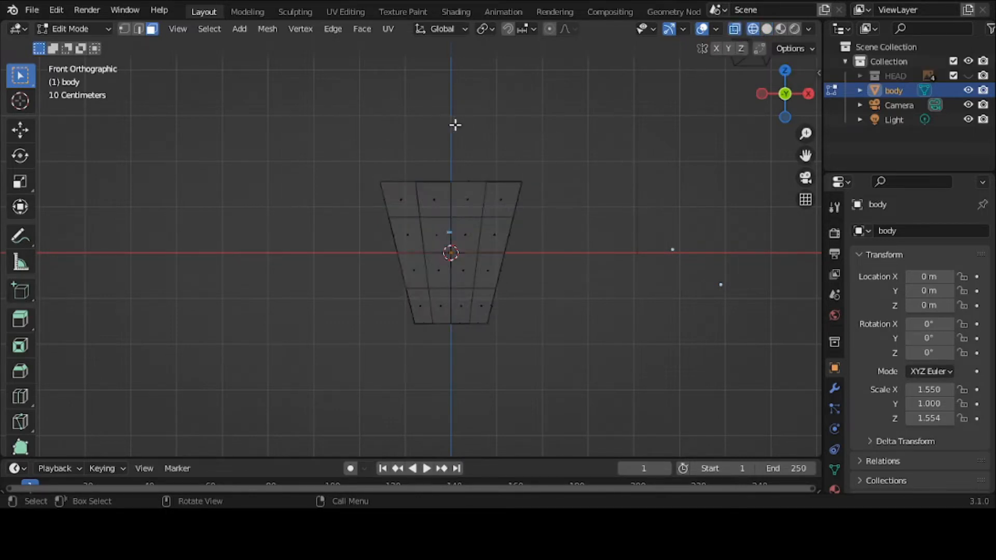
# Select all faces of the body mesh on the negative X side of the centre line, excluding strays beyond it, and delete those faces.
pyautogui.moveTo(461, 128); pyautogui.dragTo(348, 343)
pyautogui.click(366, 319)
pyautogui.moveTo(465, 158); pyautogui.dragTo(376, 347)
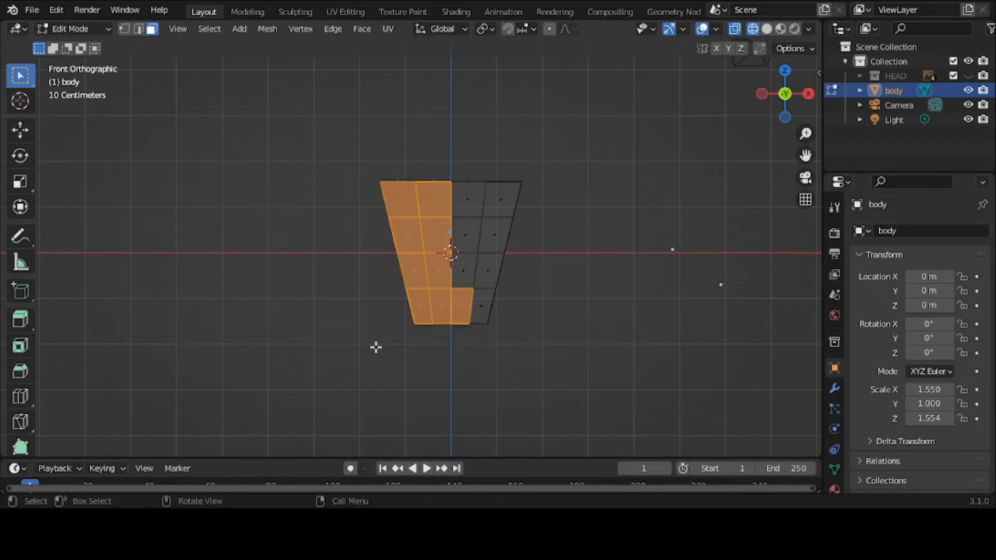
pyautogui.click(376, 347)
pyautogui.moveTo(461, 167); pyautogui.dragTo(372, 343)
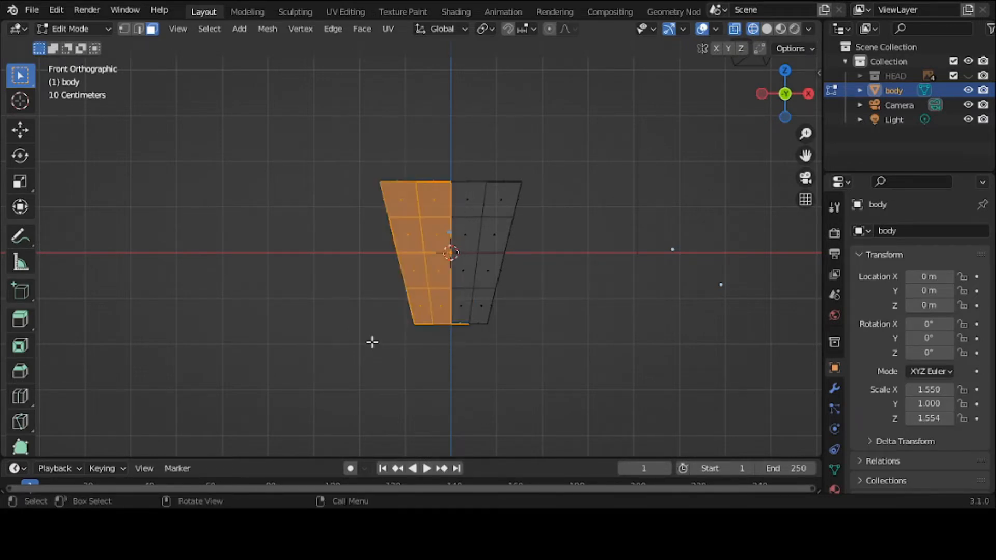
pyautogui.moveTo(372, 342)
pyautogui.mouseDown(button='middle')
pyautogui.moveTo(458, 395)
pyautogui.moveTo(469, 319)
pyautogui.mouseUp(button='middle')
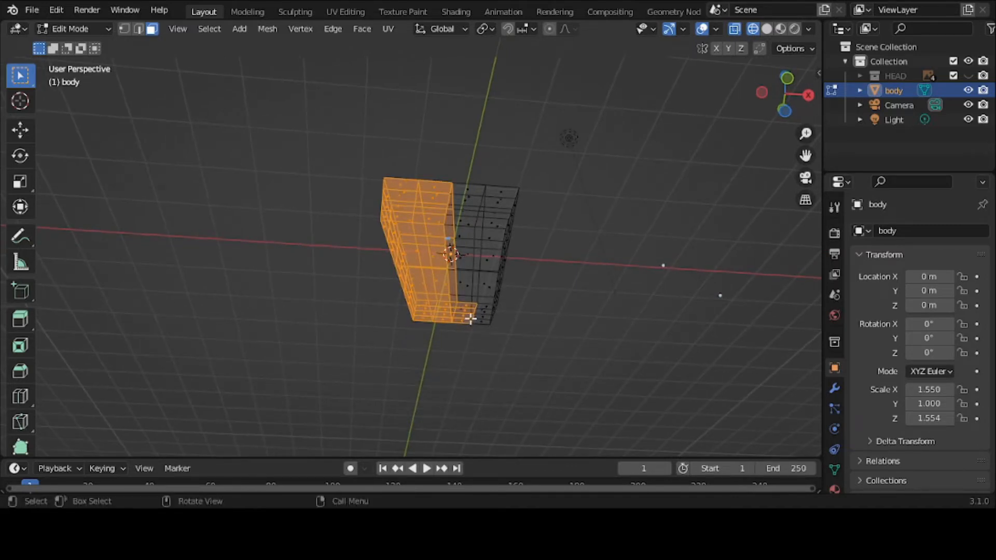
pyautogui.press('c')
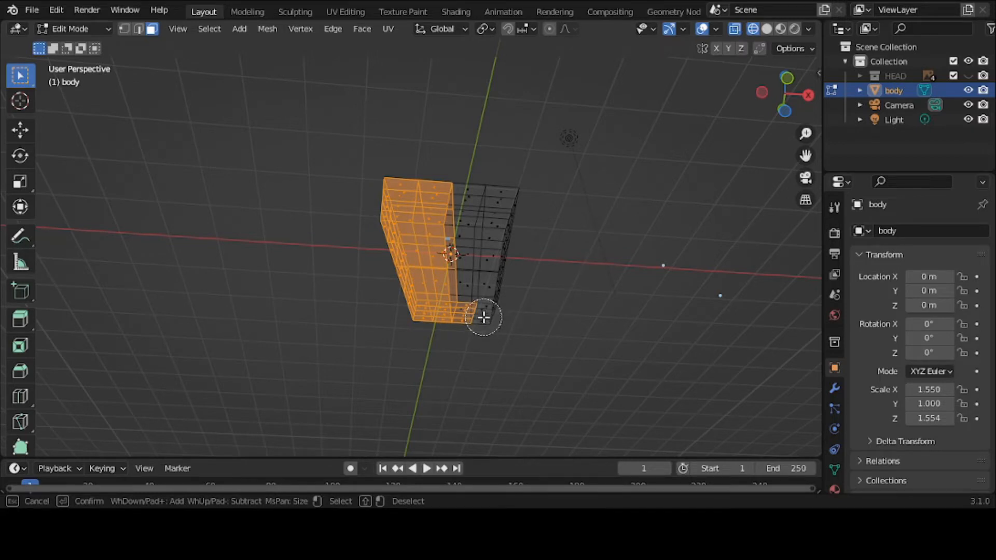
pyautogui.keyDown('shift'); pyautogui.click(480, 316); pyautogui.keyUp('shift')
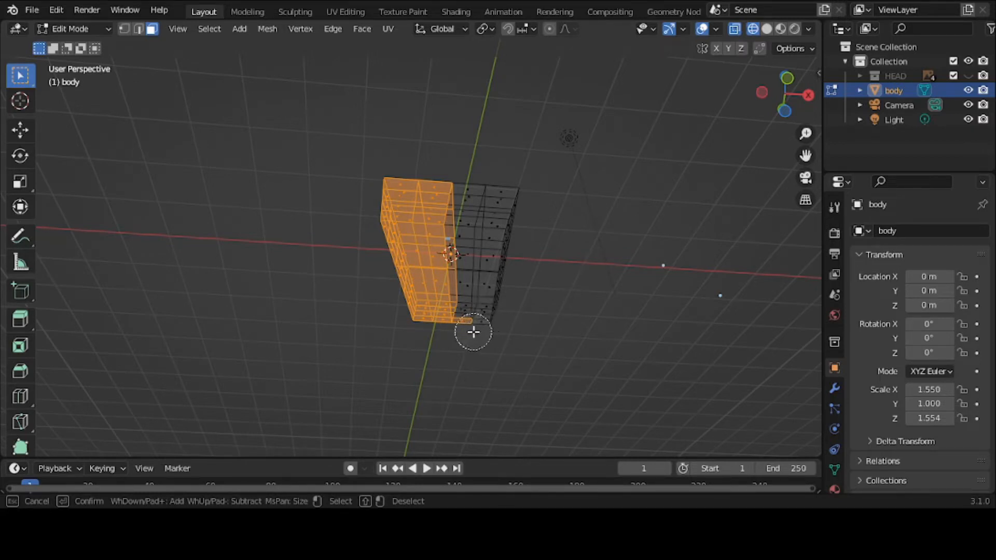
pyautogui.keyDown('shift'); pyautogui.click(474, 332); pyautogui.keyUp('shift')
pyautogui.press('Escape')
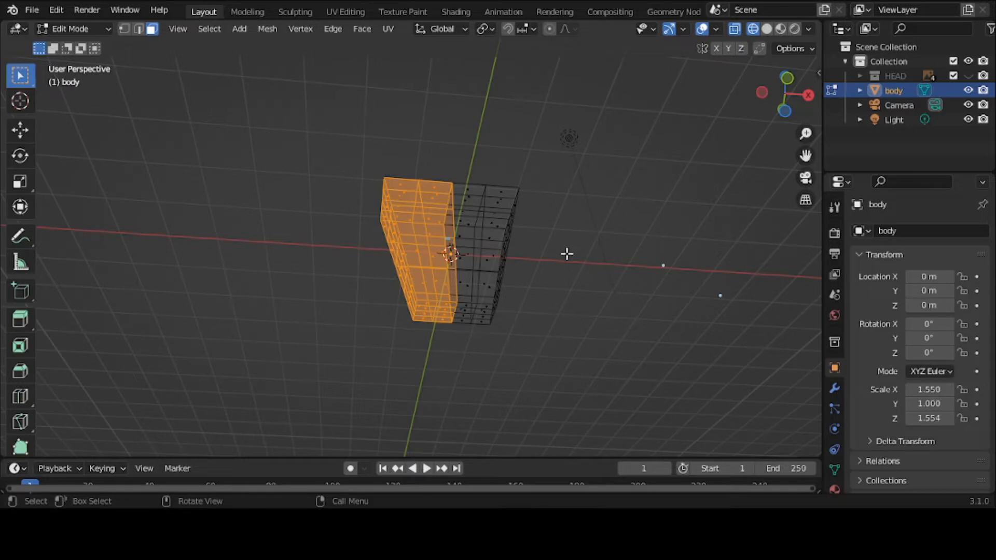
pyautogui.press('`')
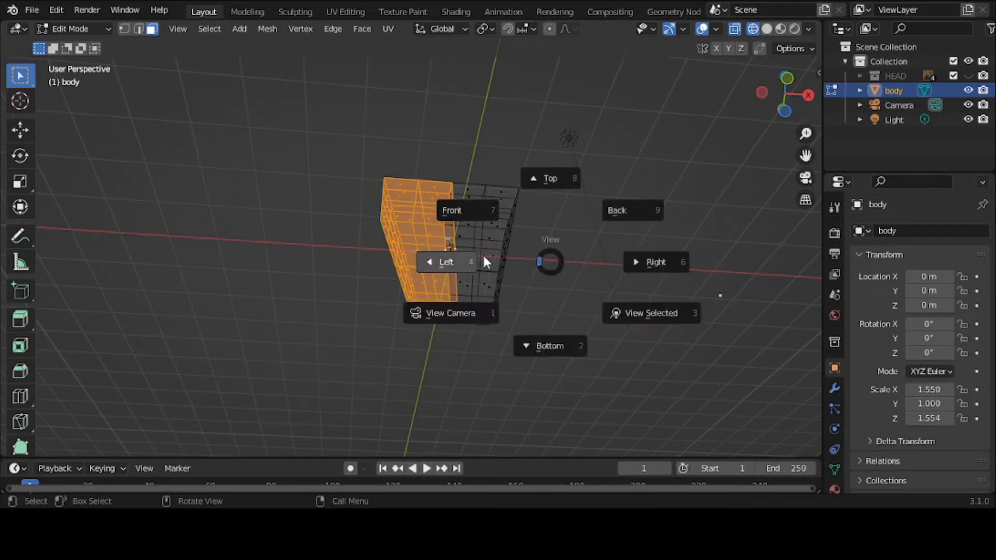
pyautogui.click(474, 222)
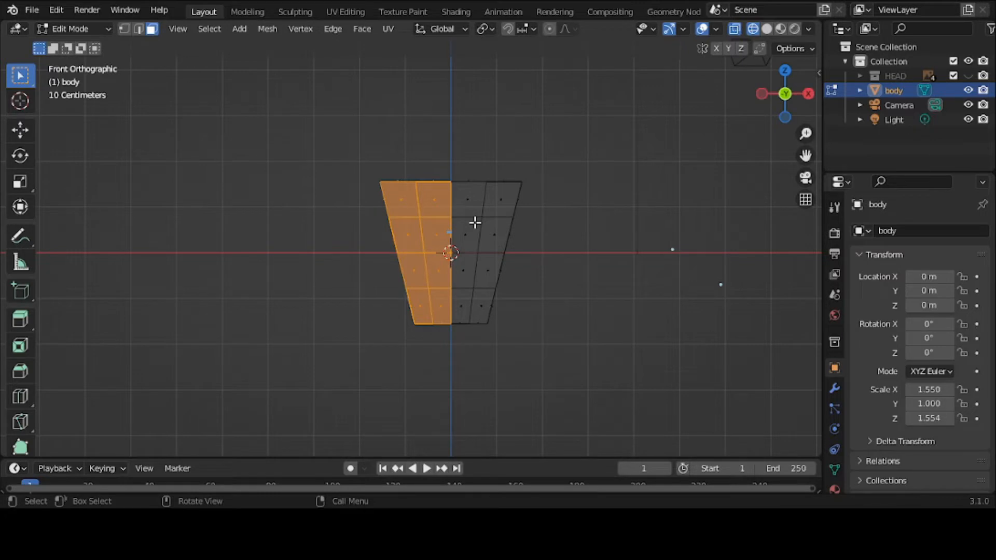
pyautogui.press('x')
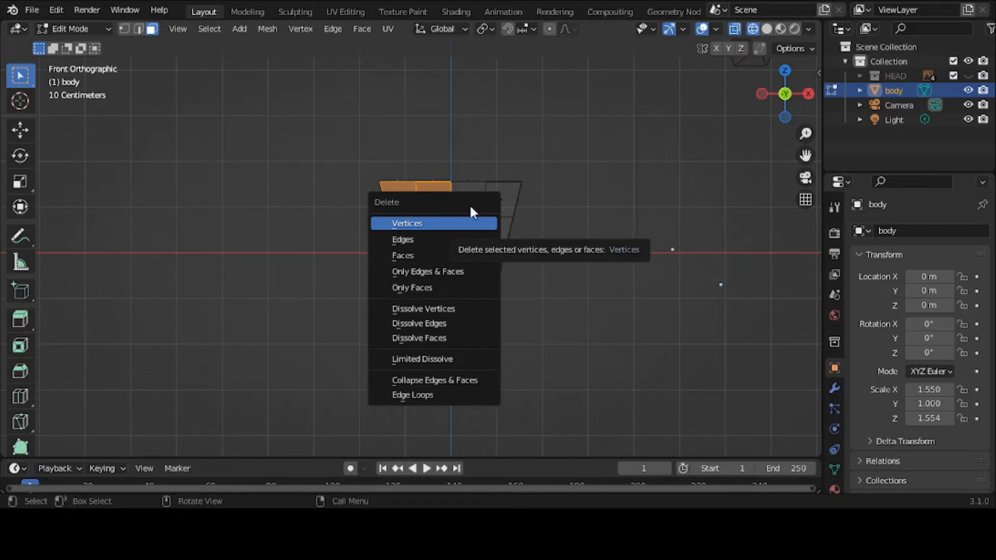
pyautogui.click(456, 253)
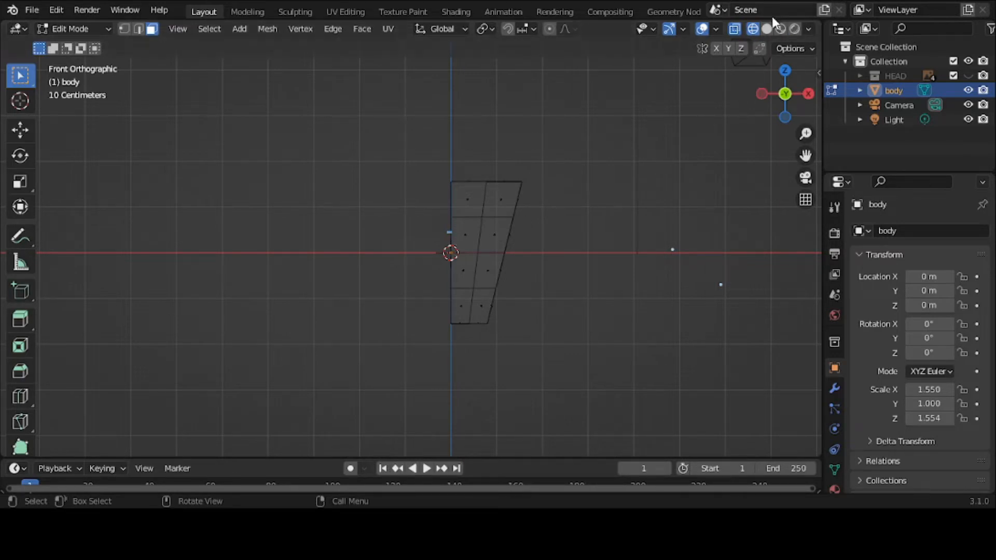
# Switch to solid shading and scale the entire remaining half of the body mesh down slightly along the Y axis.
pyautogui.click(767, 29)
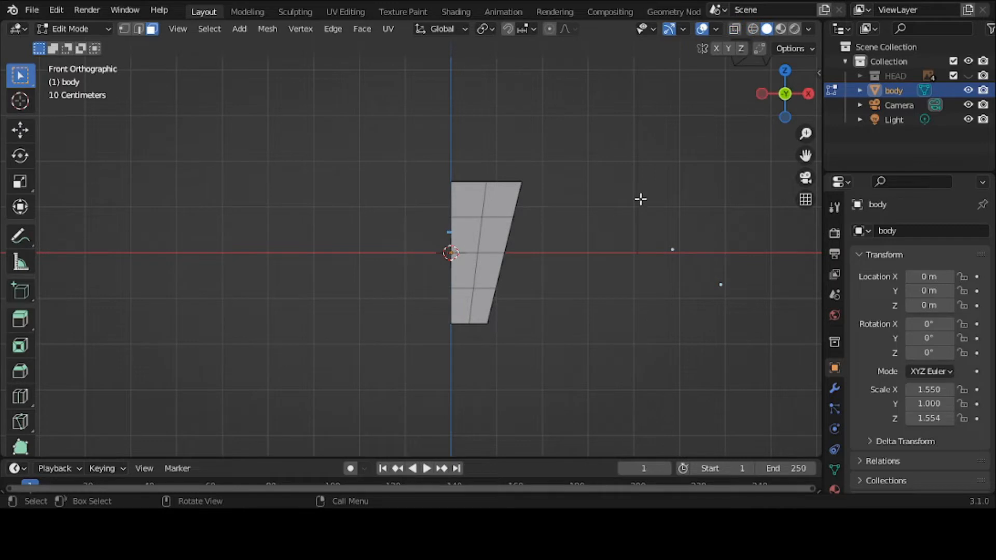
pyautogui.moveTo(623, 220); pyautogui.dragTo(540, 232, button='middle')
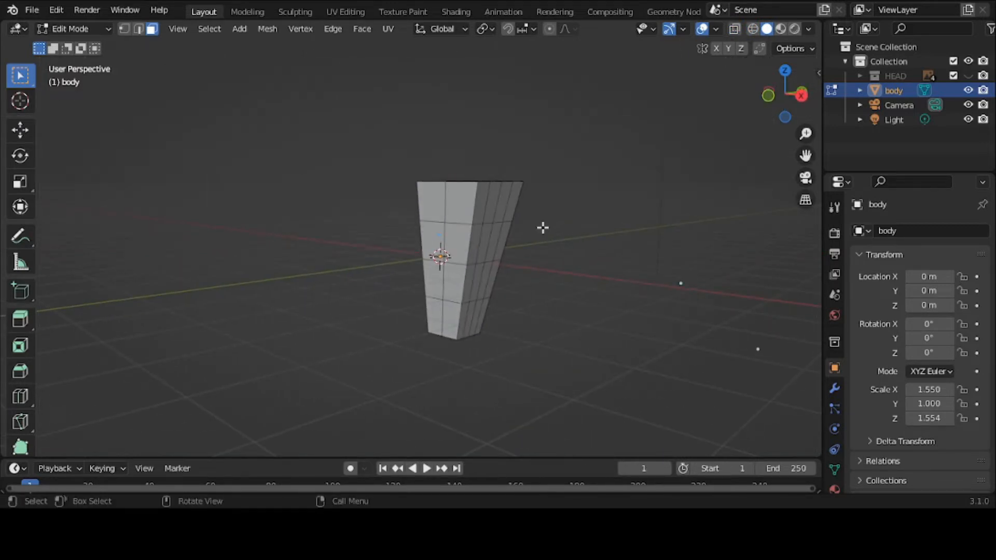
pyautogui.moveTo(564, 198); pyautogui.dragTo(543, 233, button='middle')
pyautogui.press('a')
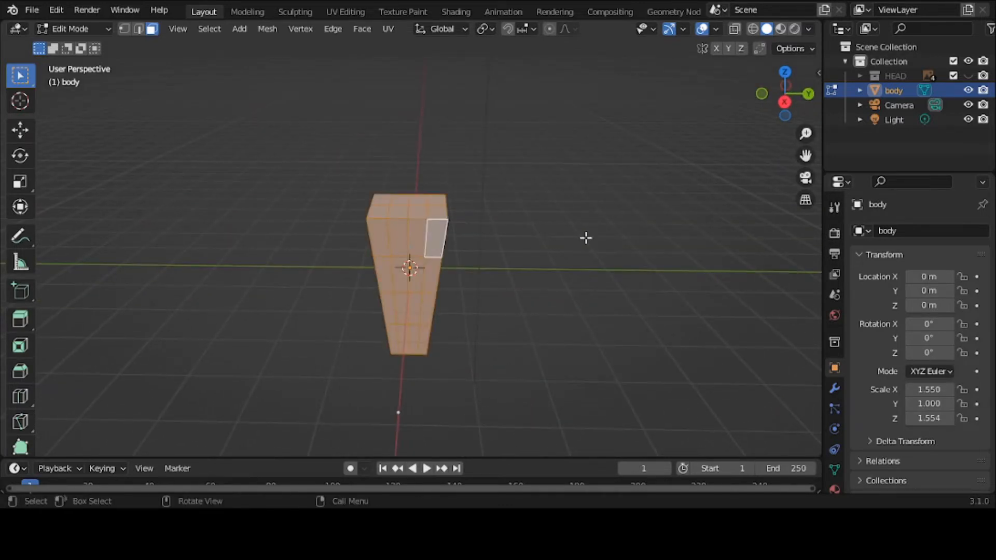
pyautogui.press('s')
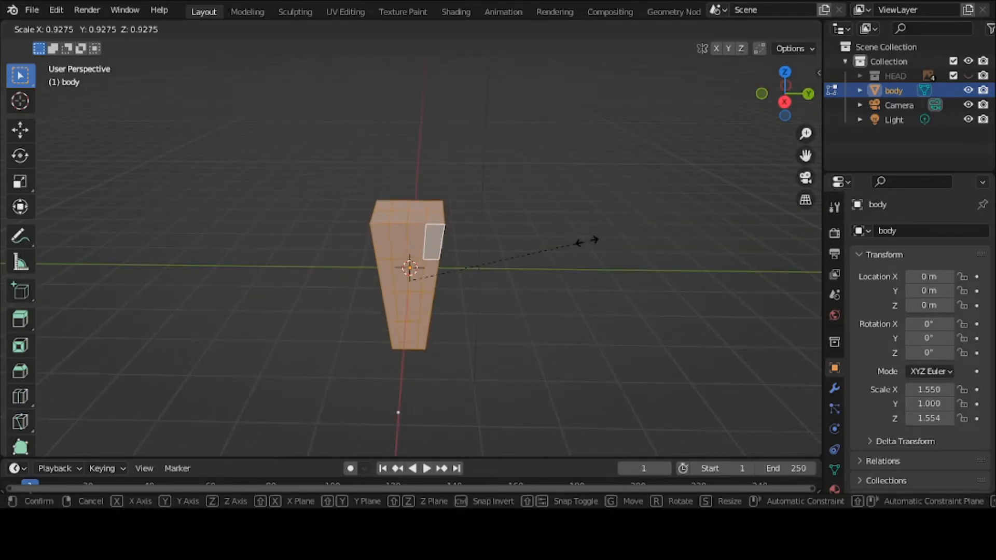
pyautogui.press('Escape')
pyautogui.press('s')
pyautogui.press('y')
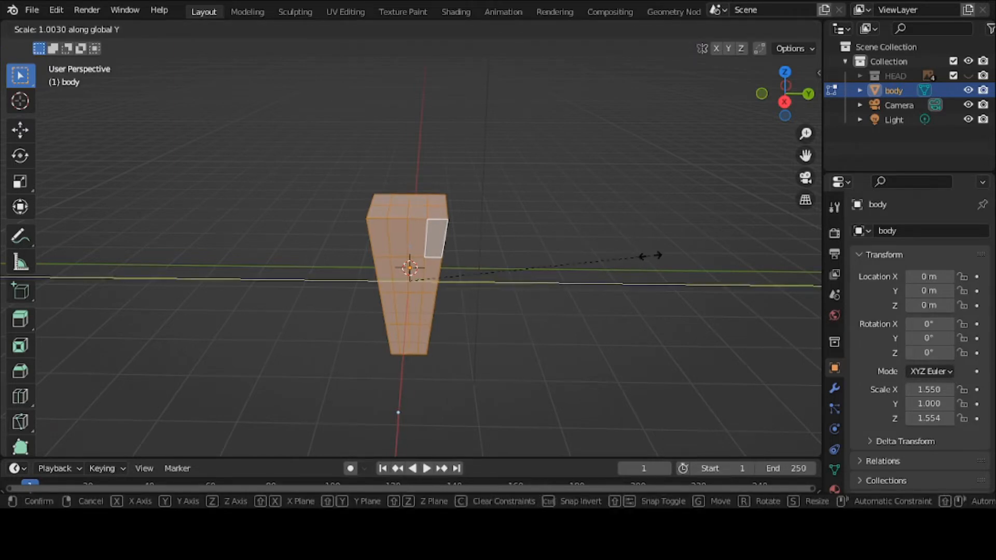
pyautogui.click(591, 254)
pyautogui.moveTo(591, 253); pyautogui.dragTo(553, 227, button='middle')
pyautogui.click(613, 259)
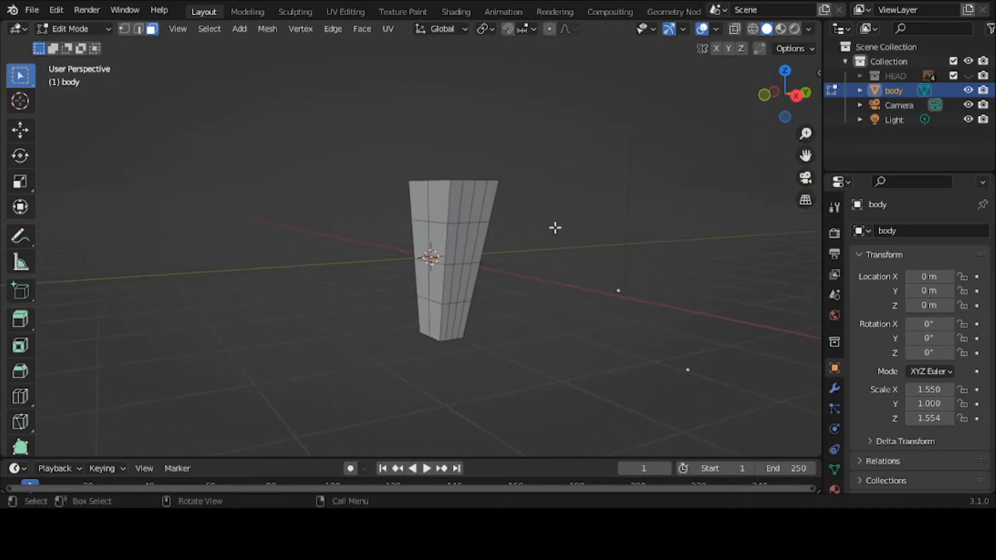
# Extrude the four topmost outer side faces outward from the shoulder in front view and scale the end down to form an upper arm.
pyautogui.click(458, 205)
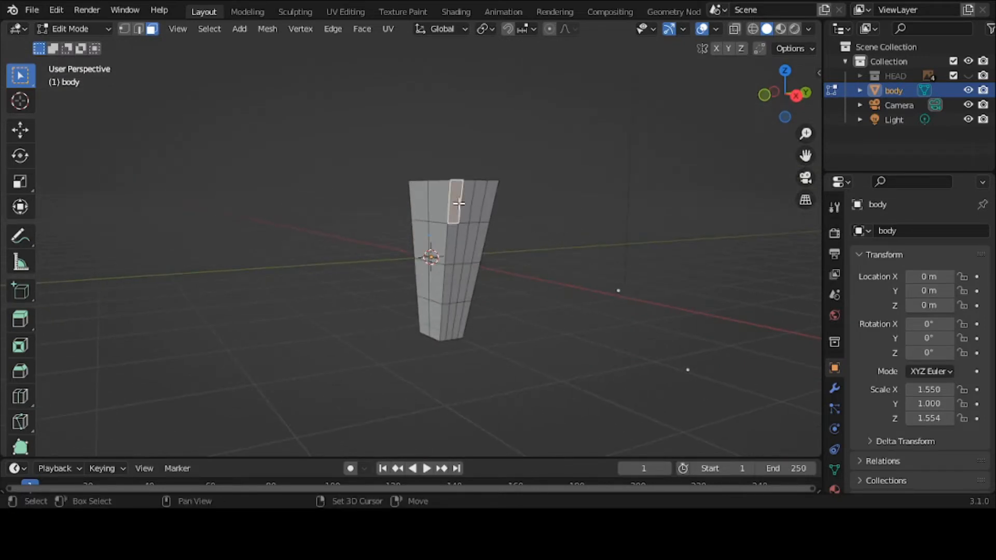
pyautogui.keyDown('shift'); pyautogui.click(465, 201); pyautogui.keyUp('shift')
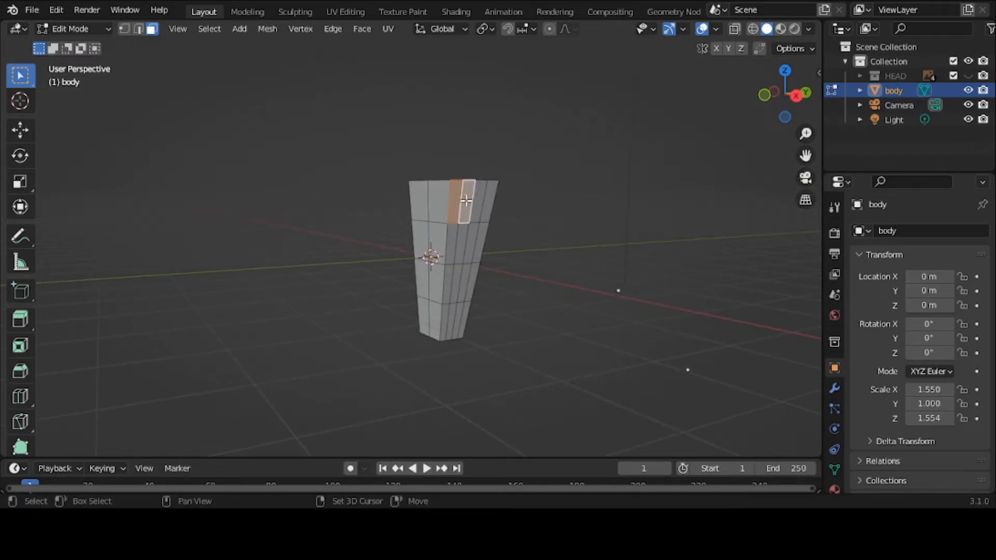
pyautogui.keyDown('shift'); pyautogui.click(480, 202); pyautogui.keyUp('shift')
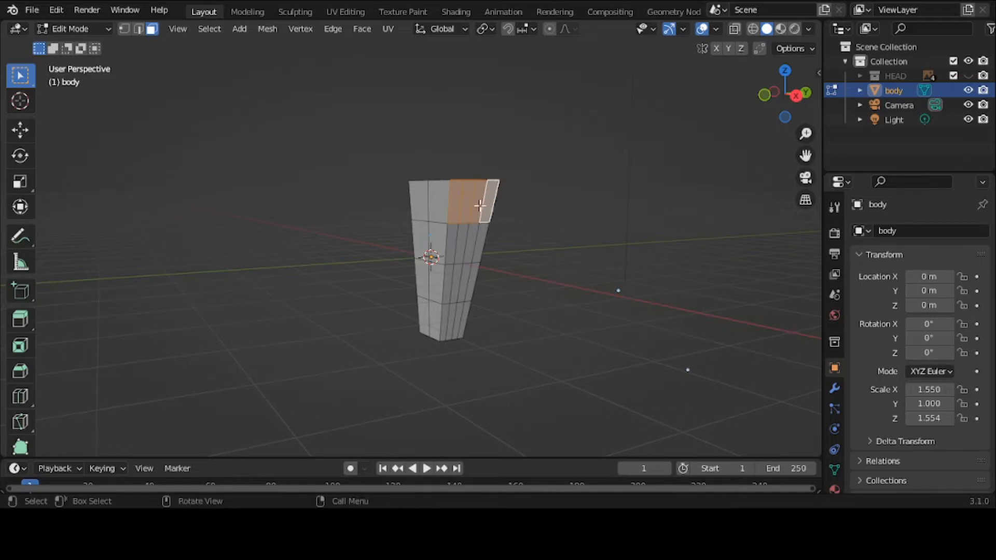
pyautogui.press('`')
pyautogui.click(424, 177)
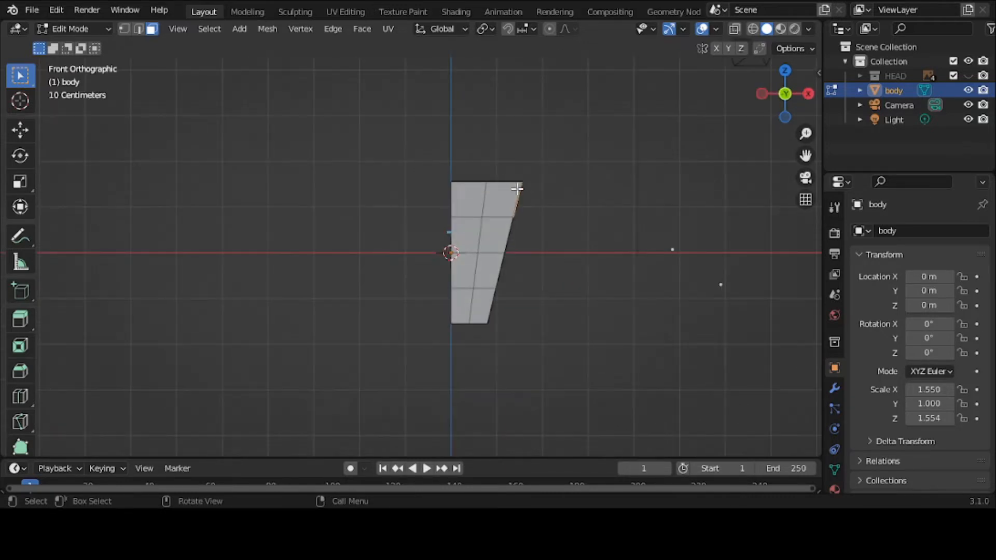
pyautogui.press('e')
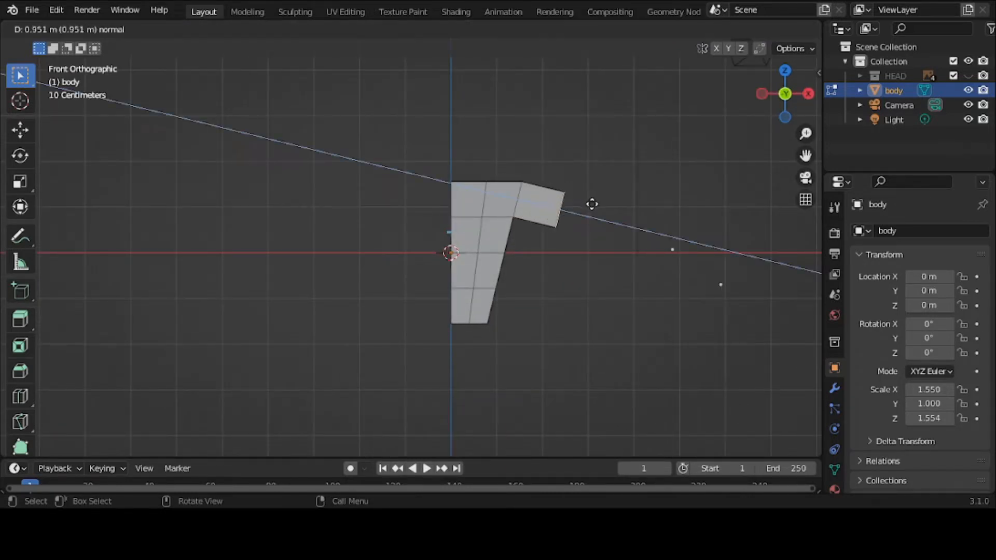
pyautogui.click(611, 213)
pyautogui.press('s')
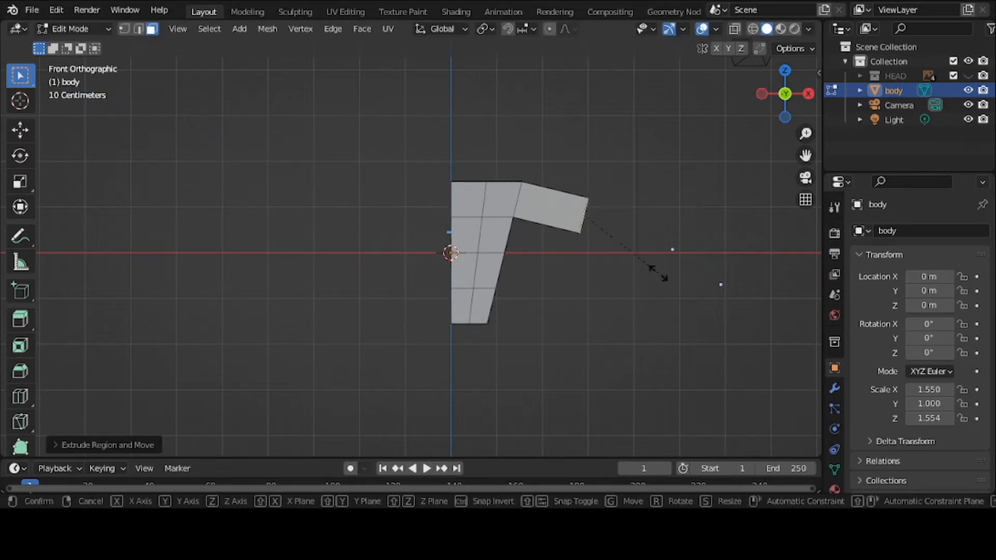
pyautogui.click(638, 251)
# Extrude the end of the upper arm further outward as a forearm and scale its end down to taper it.
pyautogui.press('e')
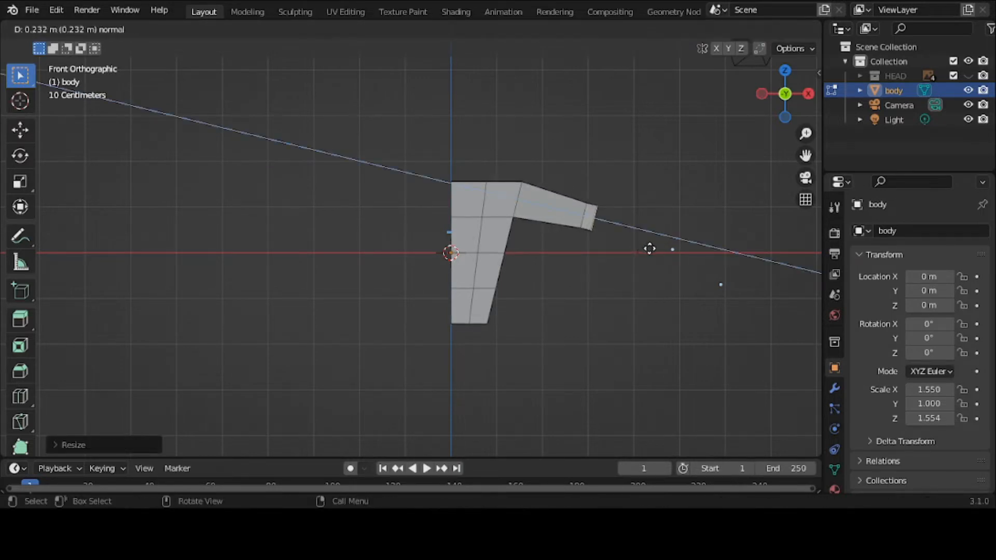
pyautogui.click(715, 273)
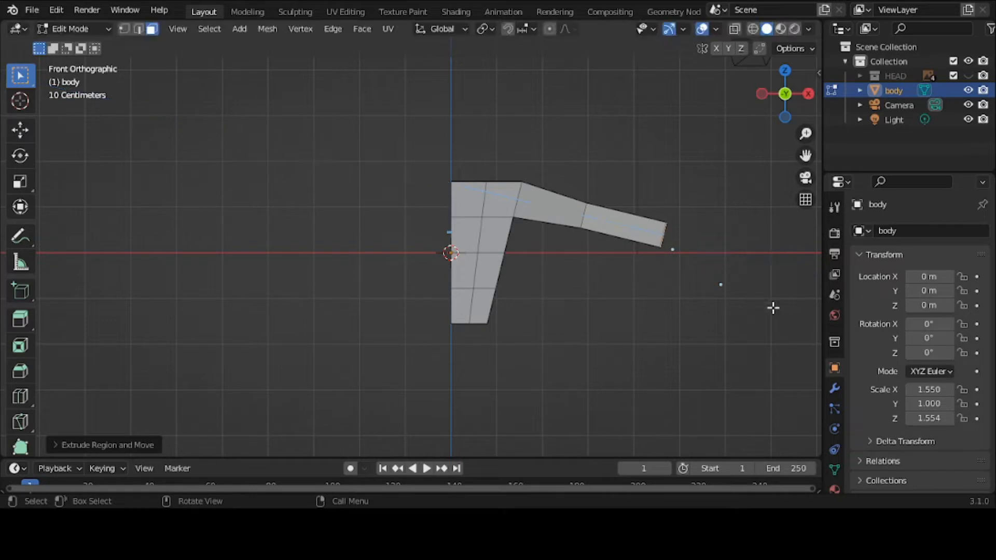
pyautogui.press('s')
pyautogui.click(755, 272)
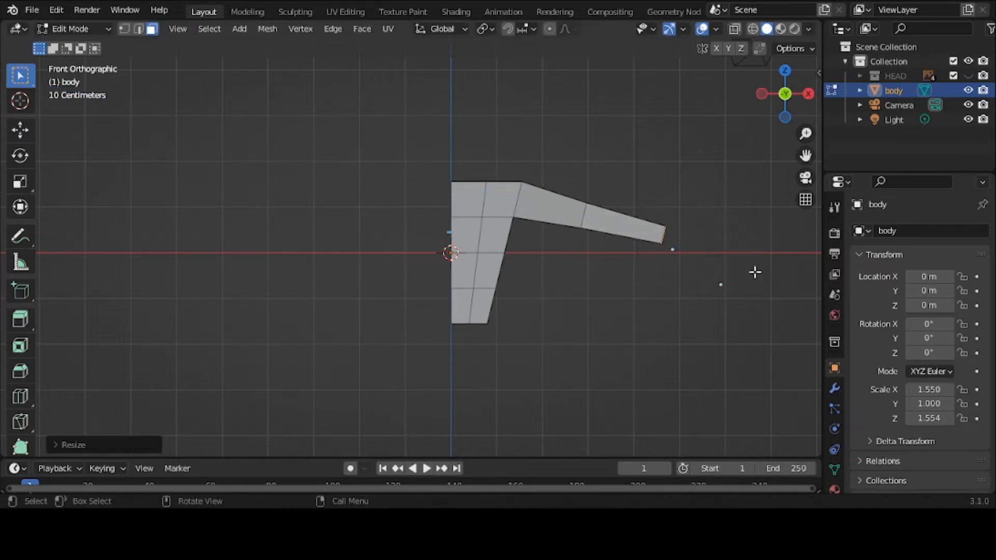
# Return to Object Mode and add a Plain Axes empty at the world origin.
pyautogui.click(62, 31)
pyautogui.click(63, 44)
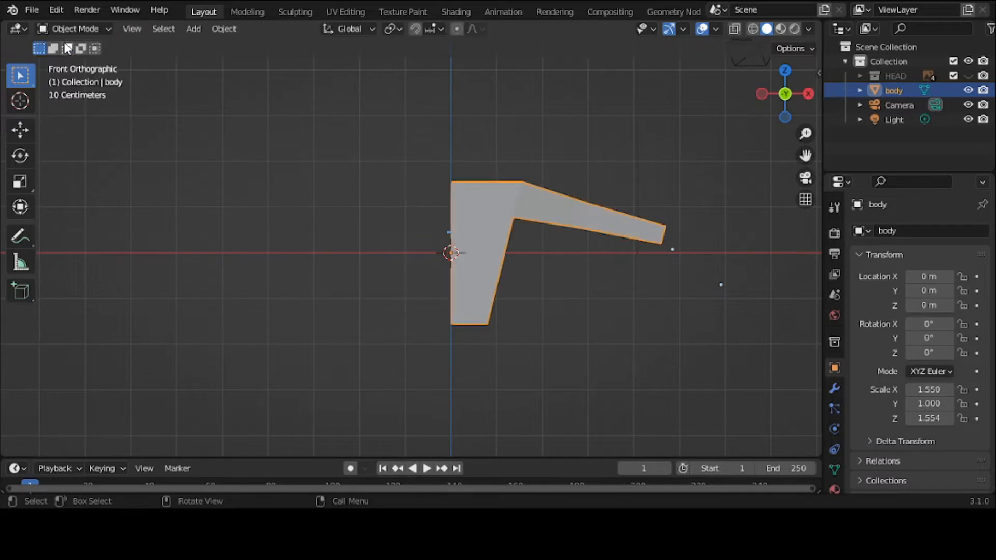
pyautogui.click(191, 30)
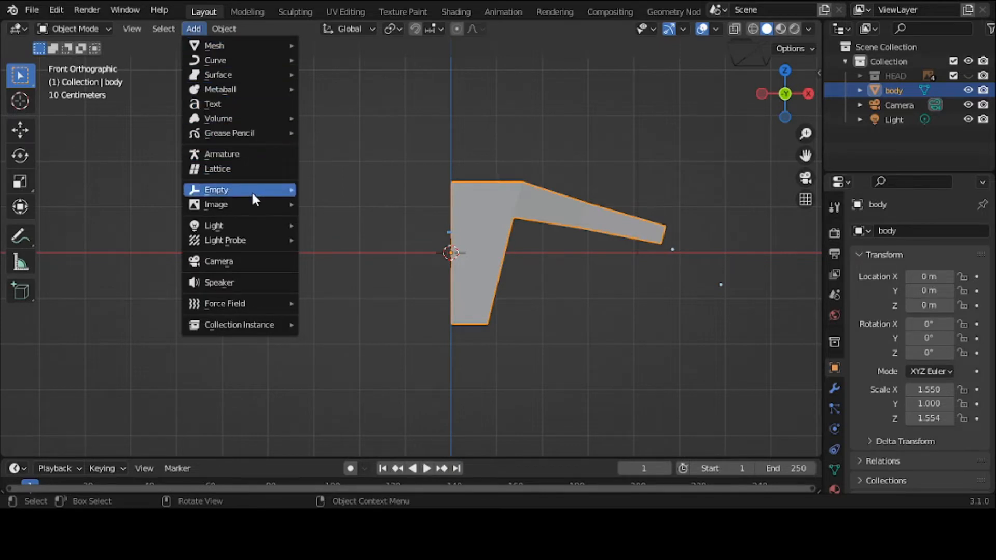
pyautogui.moveTo(252, 192)
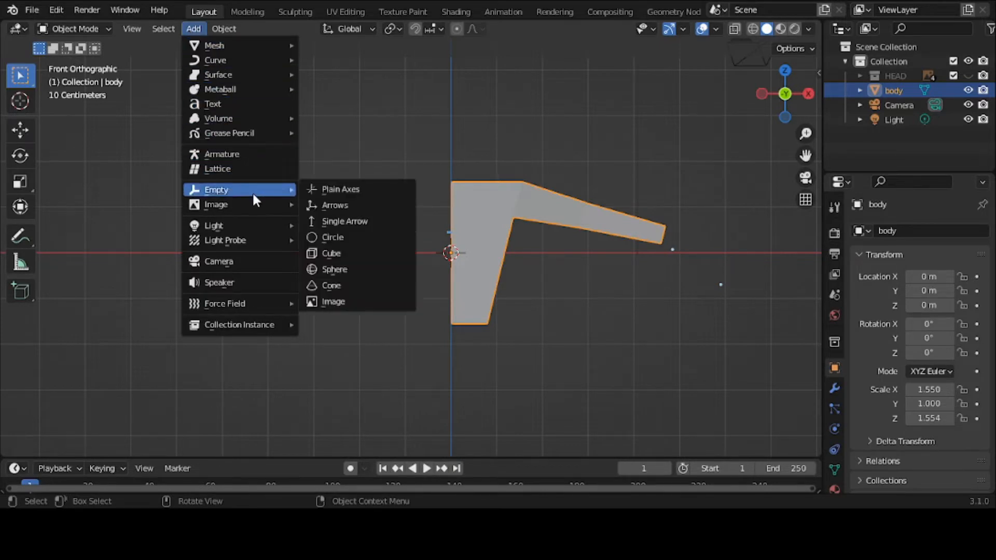
pyautogui.click(319, 189)
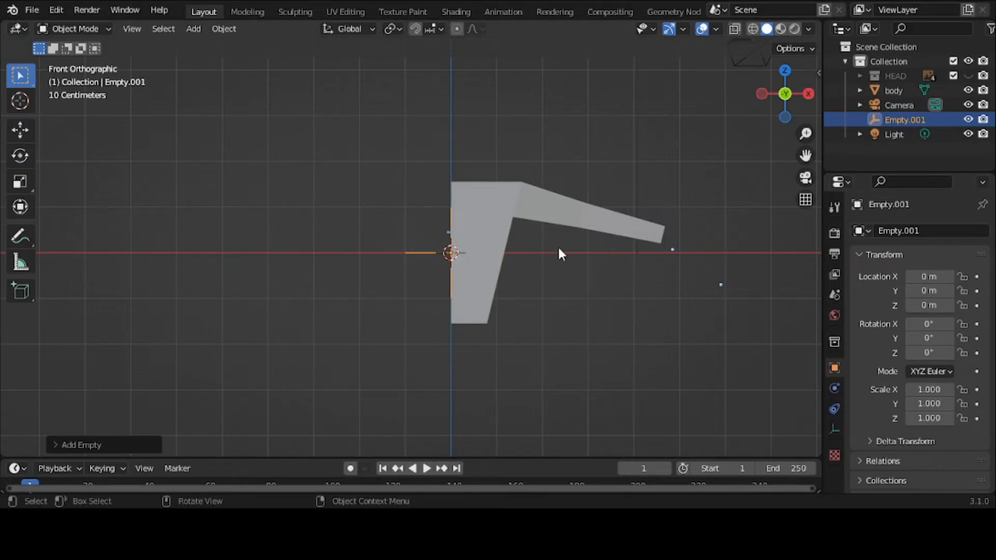
# Add a Mirror modifier to the body object and set Empty.001 as its mirror object.
pyautogui.click(544, 218)
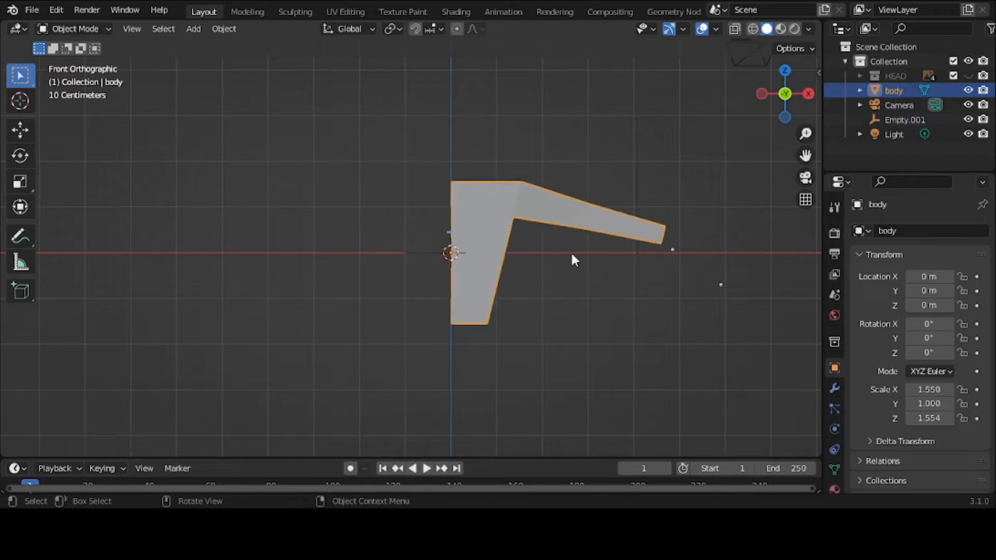
pyautogui.click(834, 387)
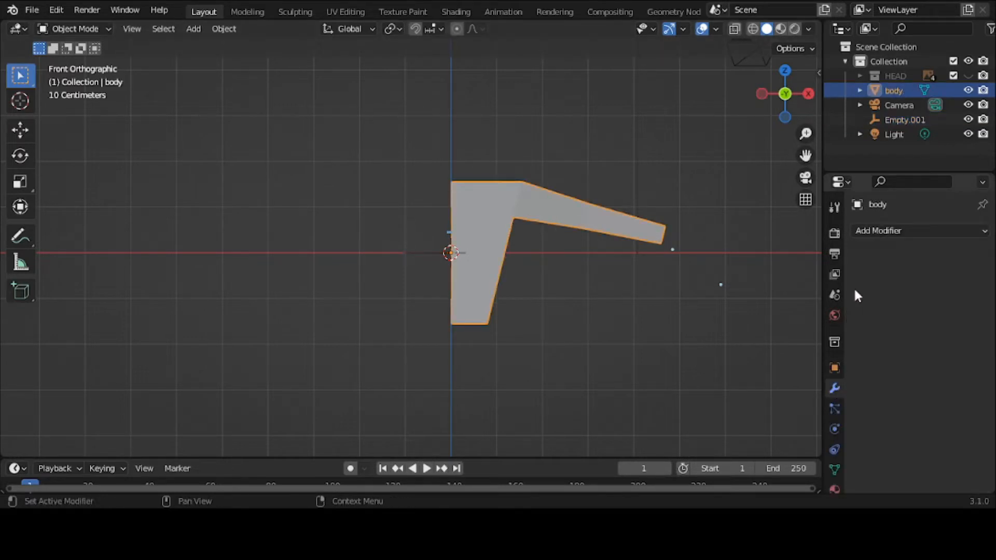
pyautogui.click(879, 231)
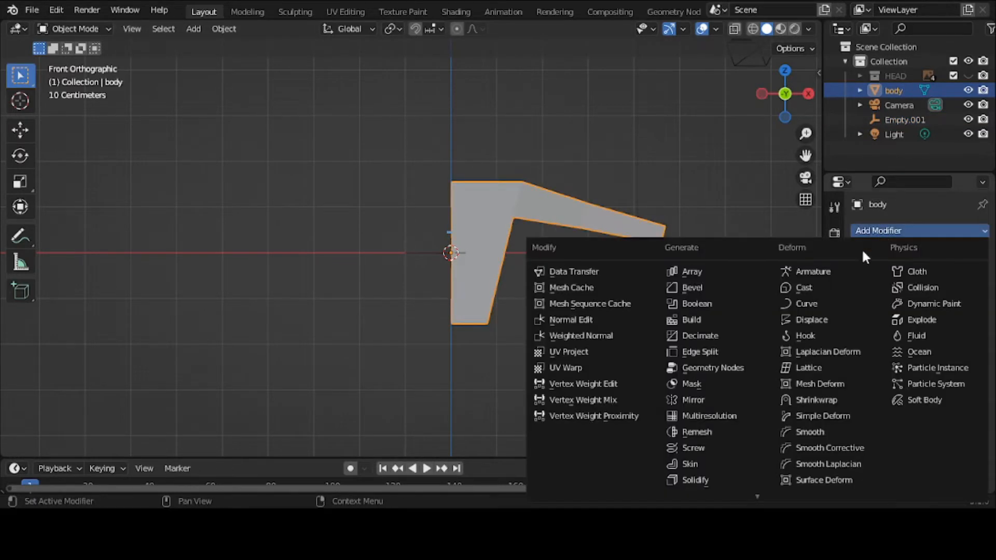
pyautogui.click(718, 397)
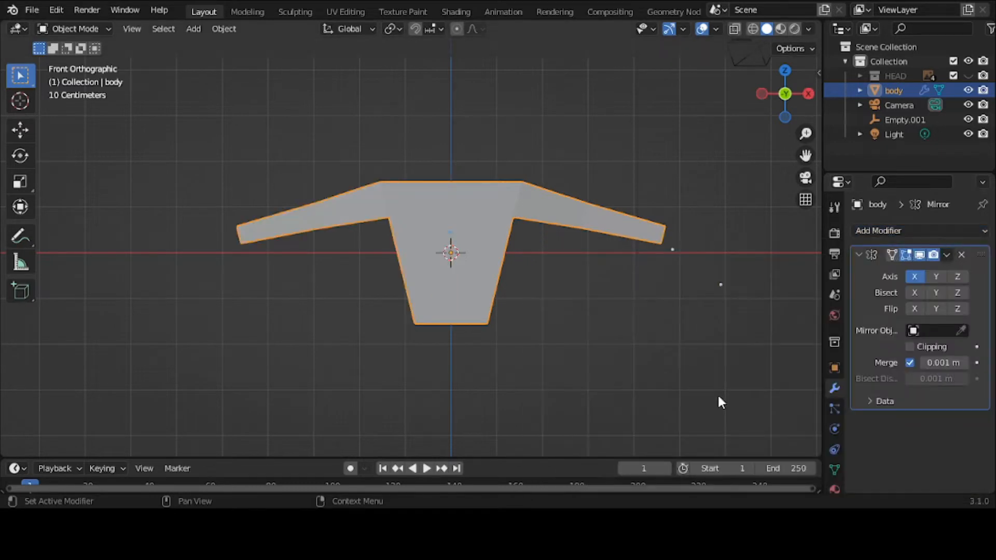
pyautogui.click(924, 330)
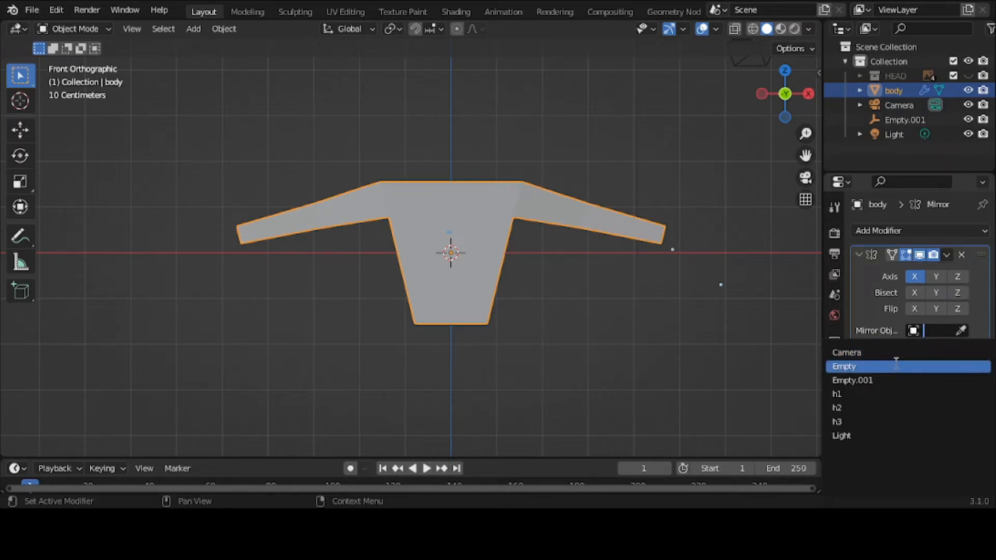
pyautogui.click(889, 380)
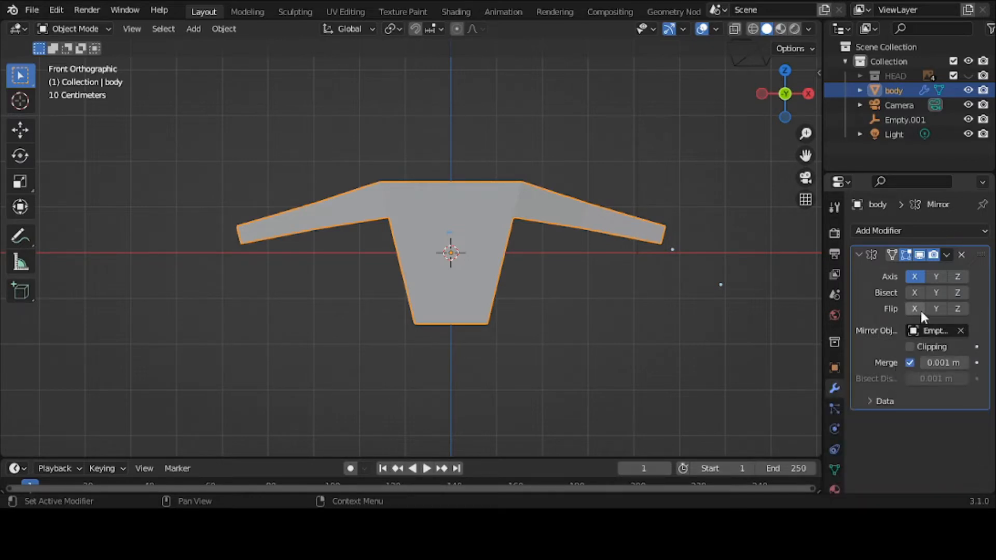
# Try to move the mirror empty sideways in front view.
pyautogui.click(933, 119)
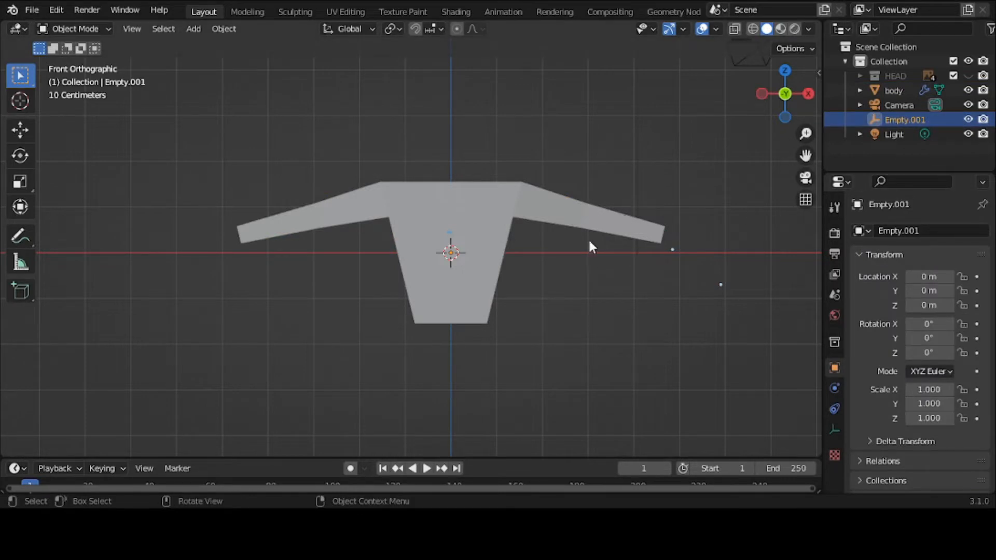
pyautogui.press('g')
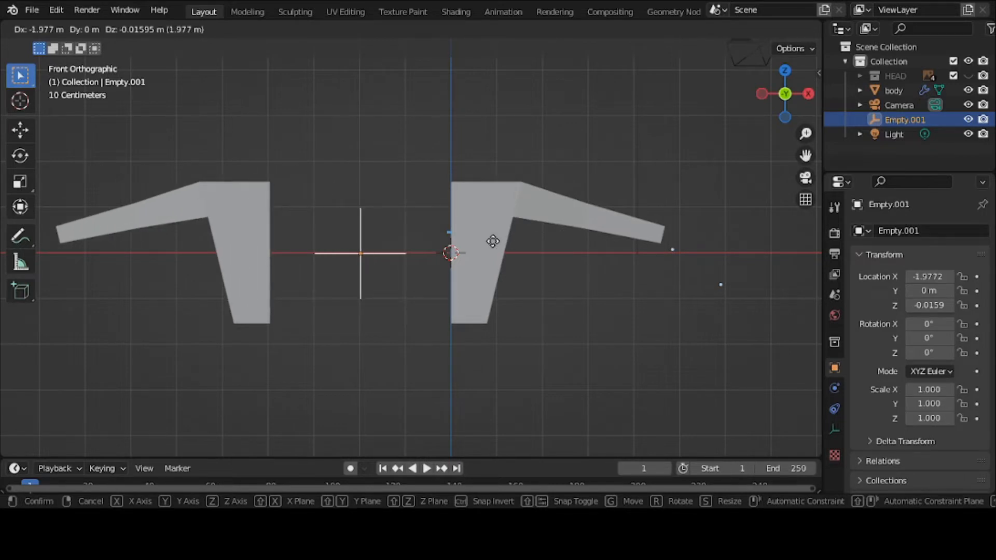
pyautogui.rightClick(493, 240)
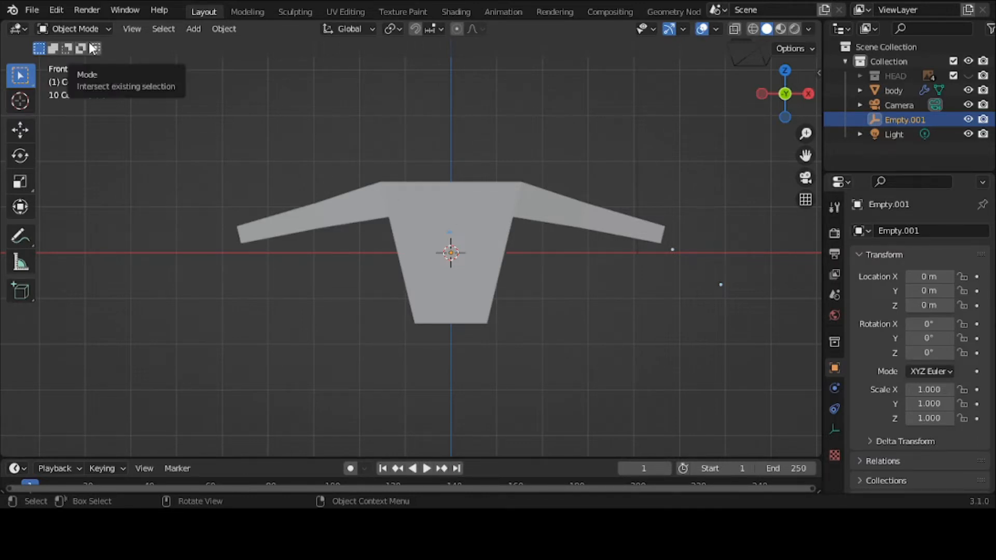
# Select the body object again and switch it to Edit Mode.
pyautogui.click(503, 212)
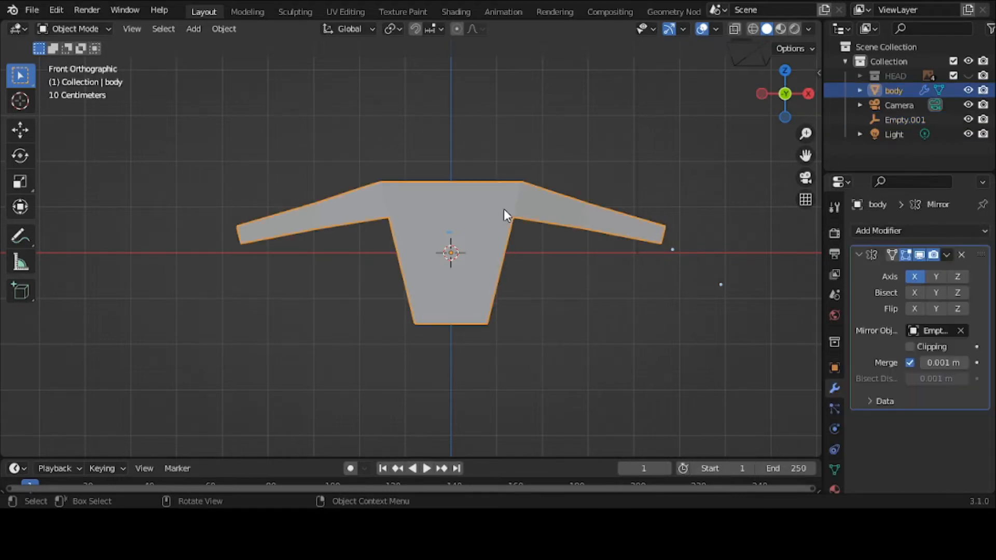
pyautogui.click(86, 27)
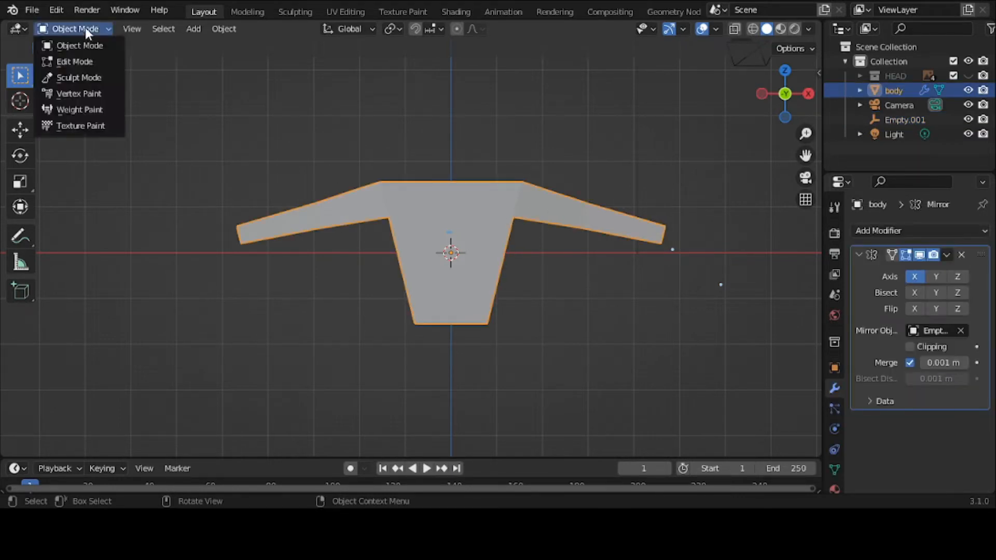
pyautogui.click(82, 58)
pyautogui.moveTo(478, 137); pyautogui.dragTo(476, 225, button='middle')
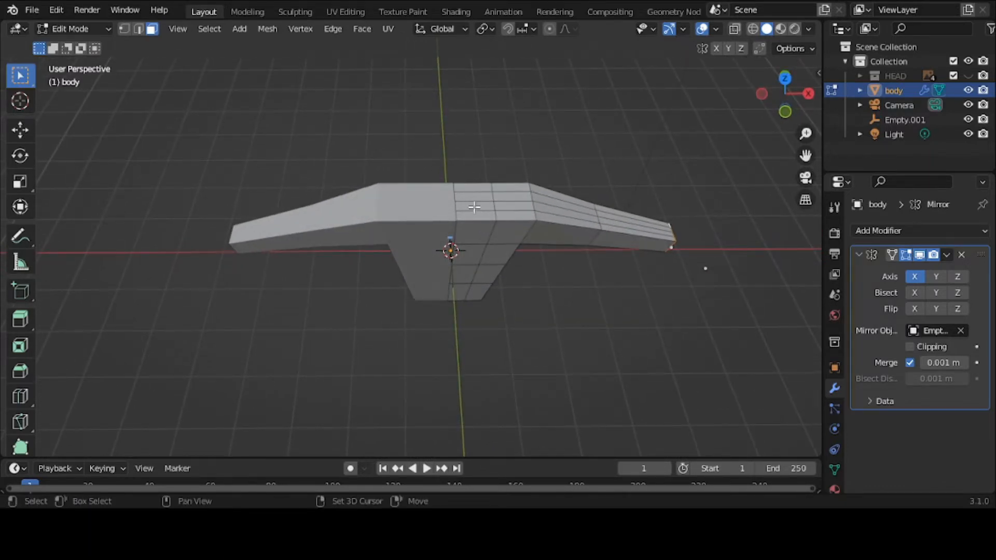
pyautogui.keyDown('shift'); pyautogui.click(474, 205); pyautogui.keyUp('shift')
pyautogui.keyDown('shift'); pyautogui.click(474, 198); pyautogui.keyUp('shift')
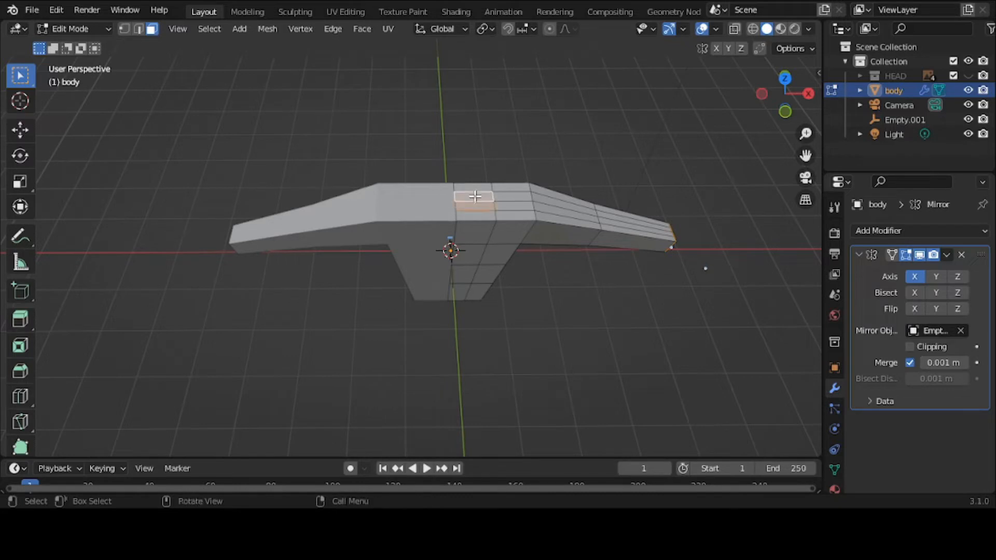
pyautogui.press('`')
pyautogui.click(429, 169)
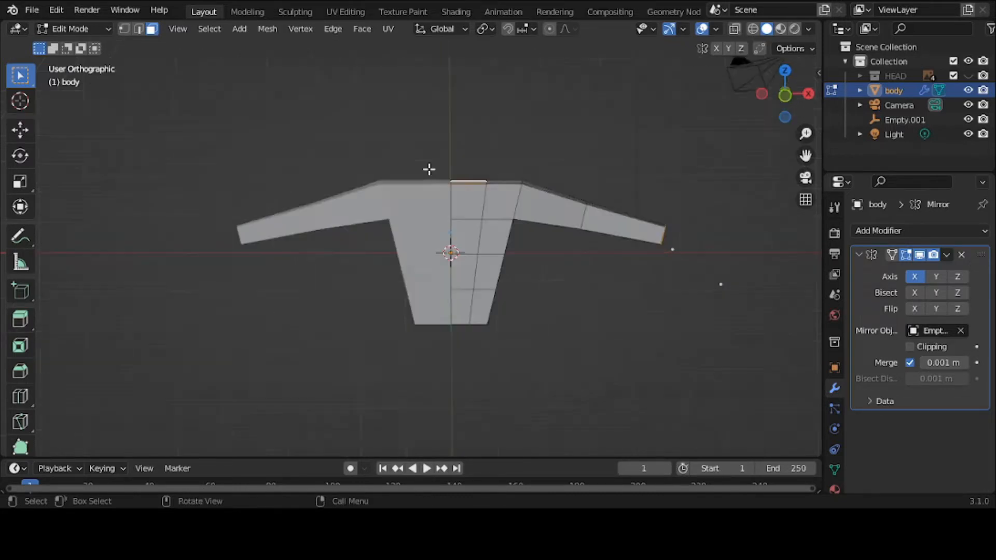
pyautogui.press('e')
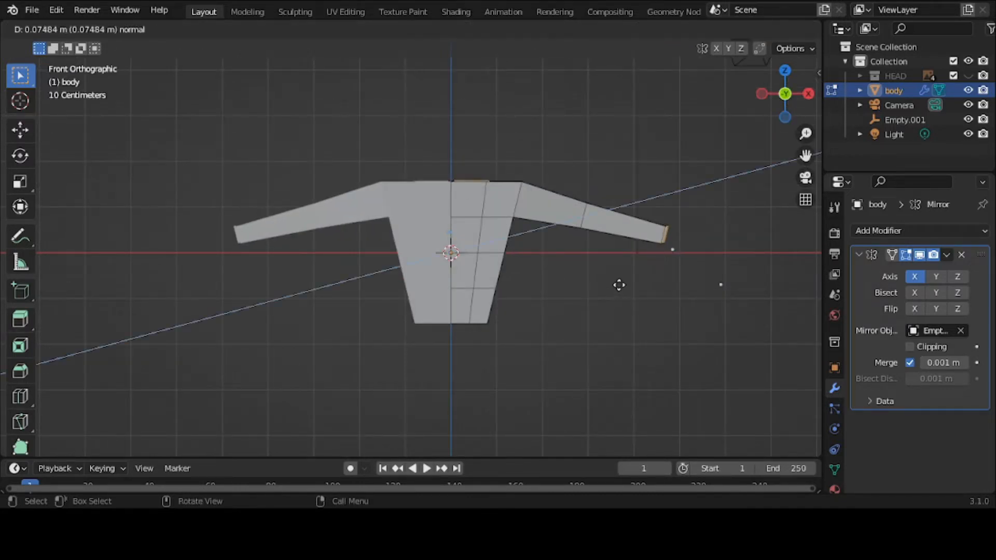
pyautogui.press('Escape')
pyautogui.press('e')
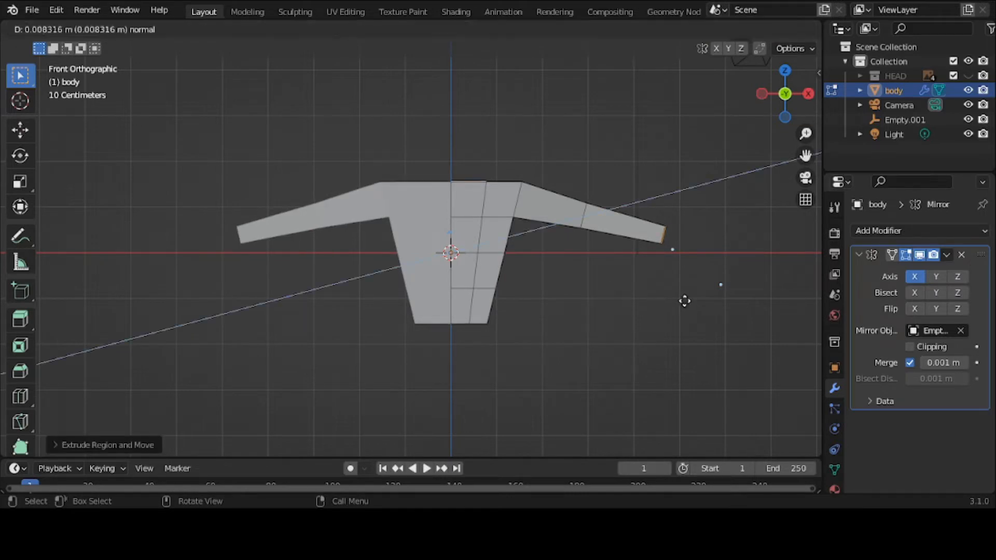
pyautogui.press('Escape')
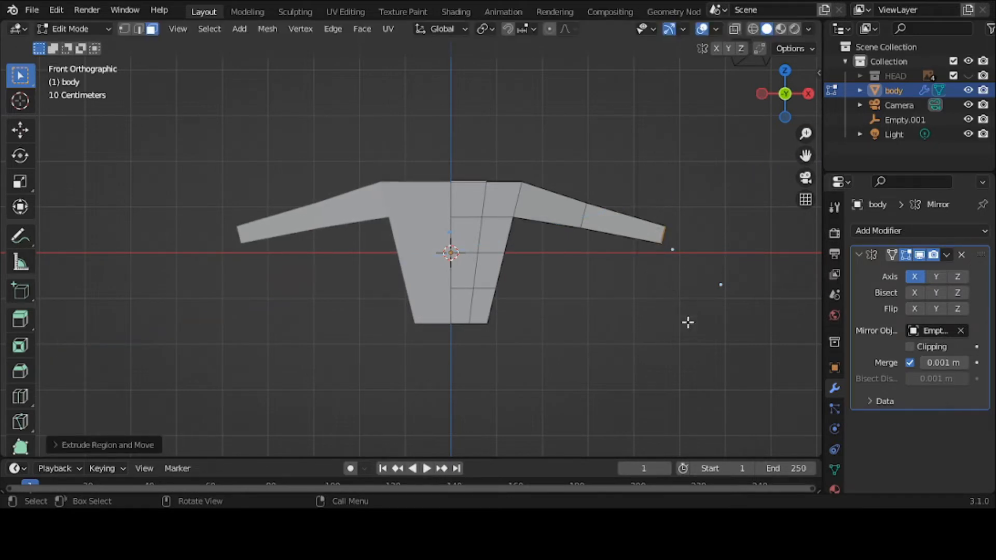
pyautogui.press('e')
pyautogui.press('Escape')
pyautogui.press('e')
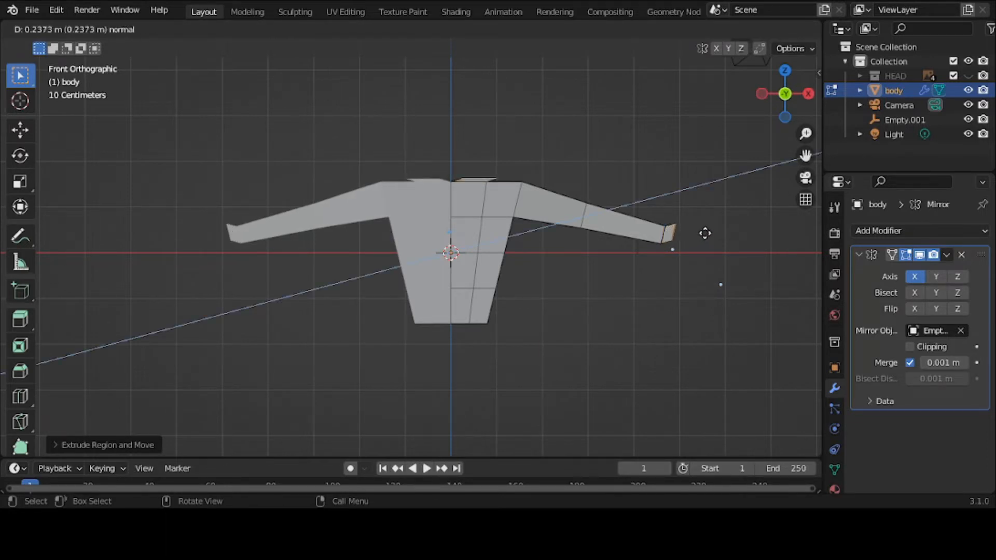
pyautogui.press('Escape')
# Extrude the two middle top faces beside the mirror line upward about 0.97 m in front view to form the neck.
pyautogui.moveTo(671, 301); pyautogui.dragTo(668, 402, button='middle')
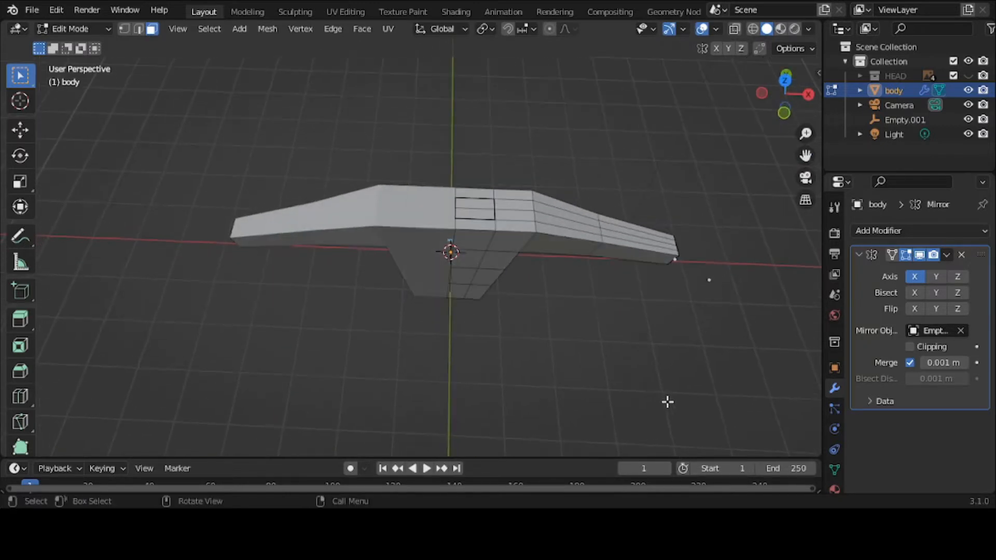
pyautogui.keyDown('shift'); pyautogui.click(479, 216); pyautogui.keyUp('shift')
pyautogui.keyDown('shift'); pyautogui.click(479, 205); pyautogui.keyUp('shift')
pyautogui.press('`')
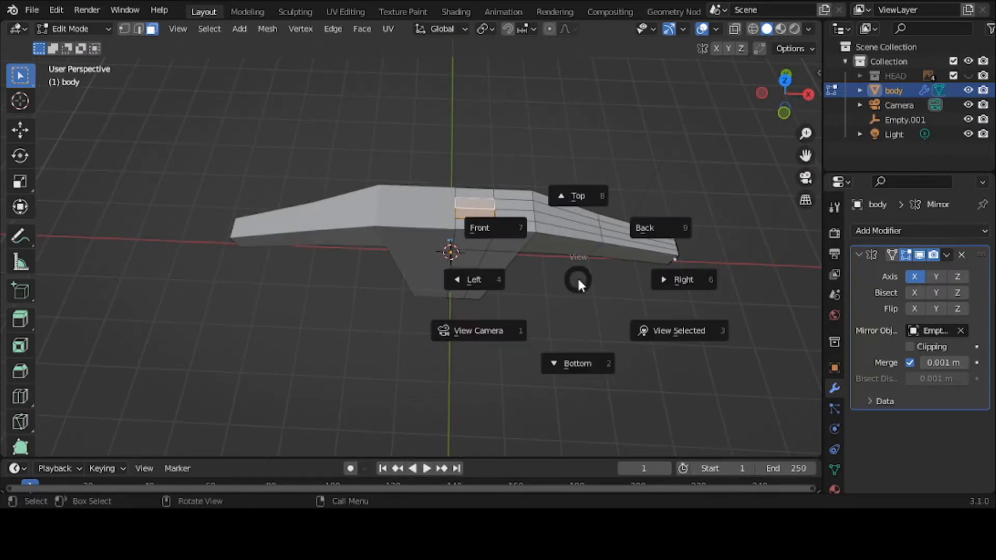
pyautogui.click(527, 238)
pyautogui.press('e')
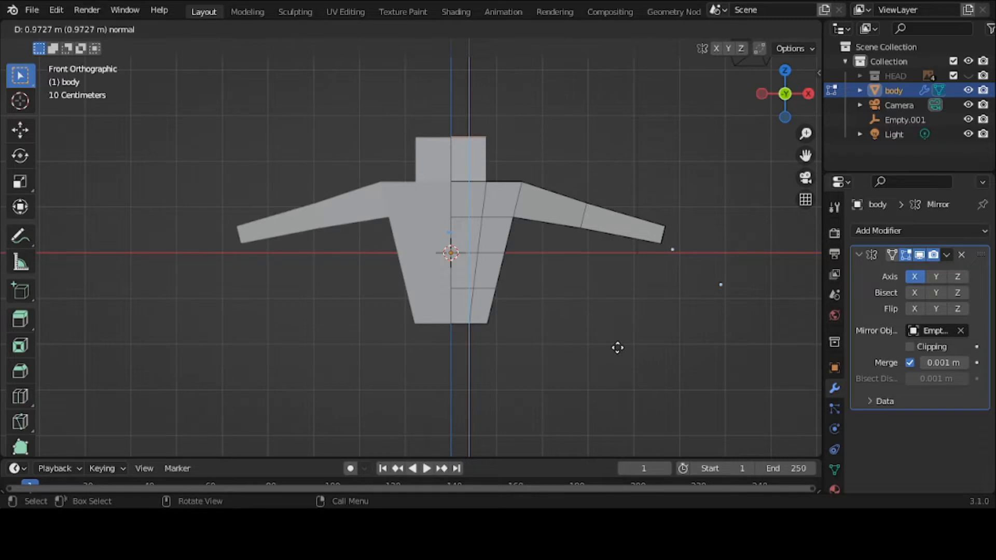
pyautogui.click(617, 347)
# Try to extrude the top faces of the neck further upward as a second segment.
pyautogui.moveTo(805, 155); pyautogui.dragTo(806, 227)
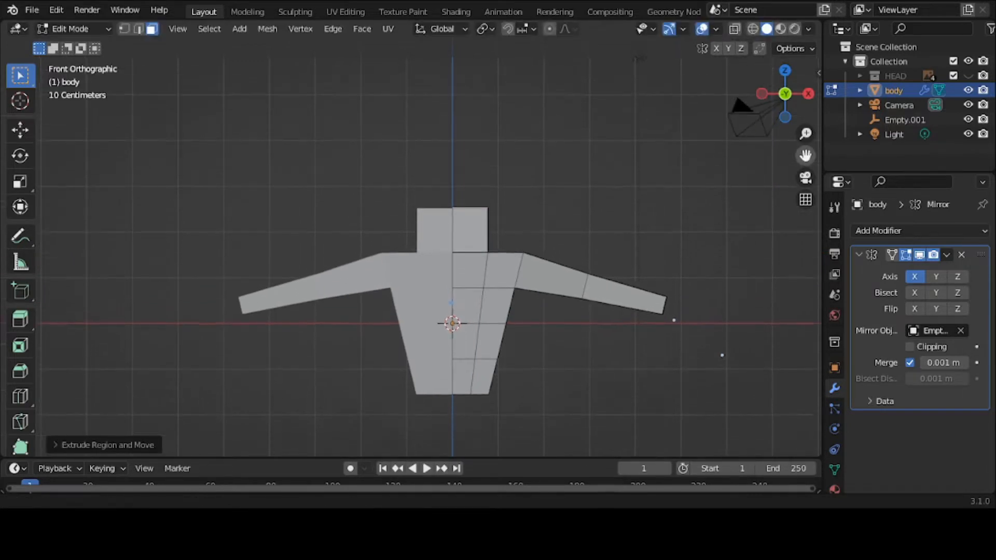
pyautogui.press('e')
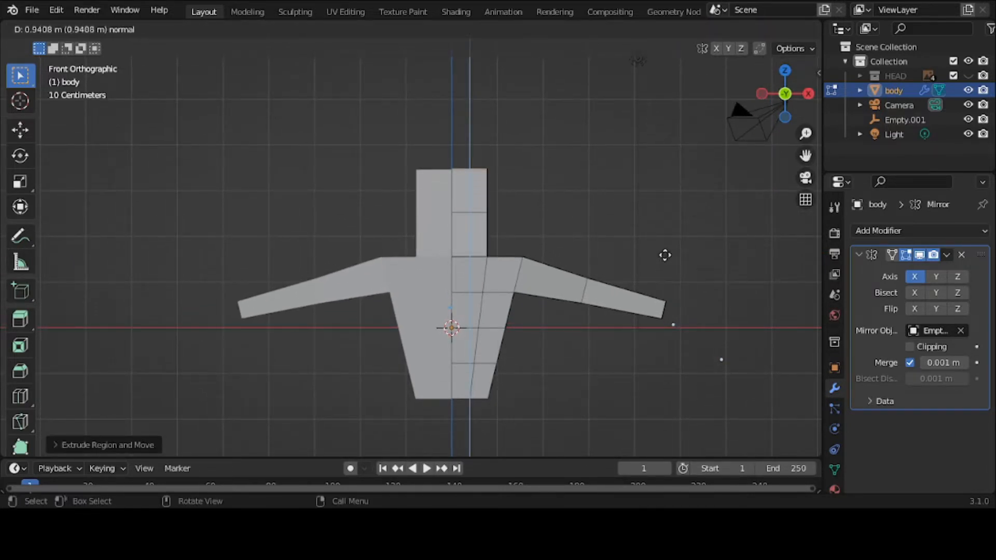
pyautogui.click(665, 221)
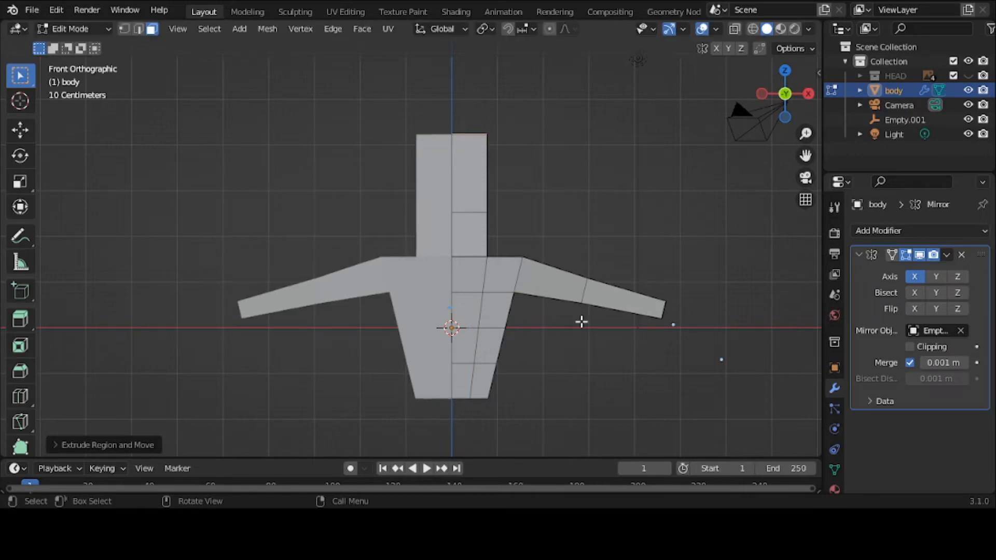
pyautogui.moveTo(581, 322); pyautogui.dragTo(428, 330, button='middle')
pyautogui.moveTo(602, 225); pyautogui.dragTo(538, 250, button='middle')
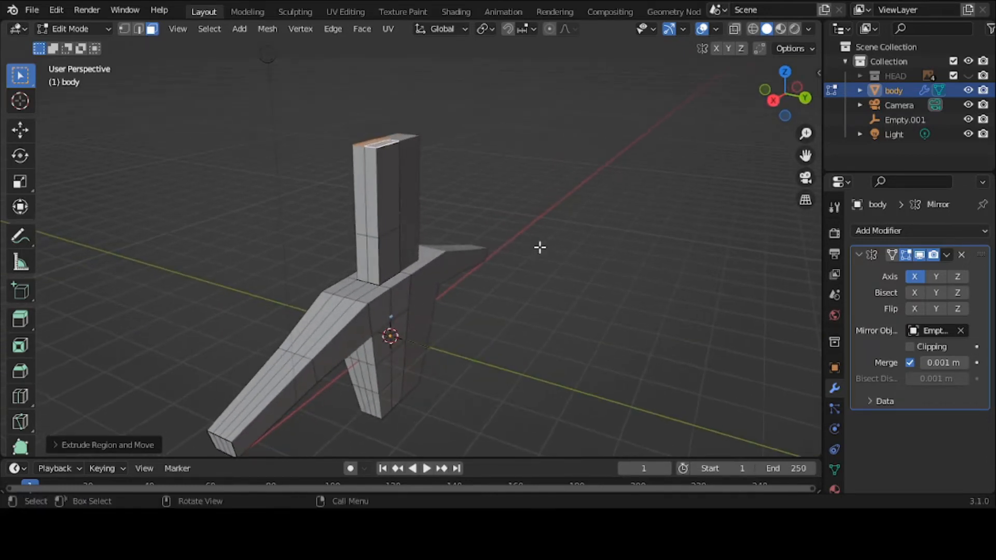
# Raise the back top edge of the neck in edge select mode so that the neck's top slopes toward the front.
pyautogui.press('space')
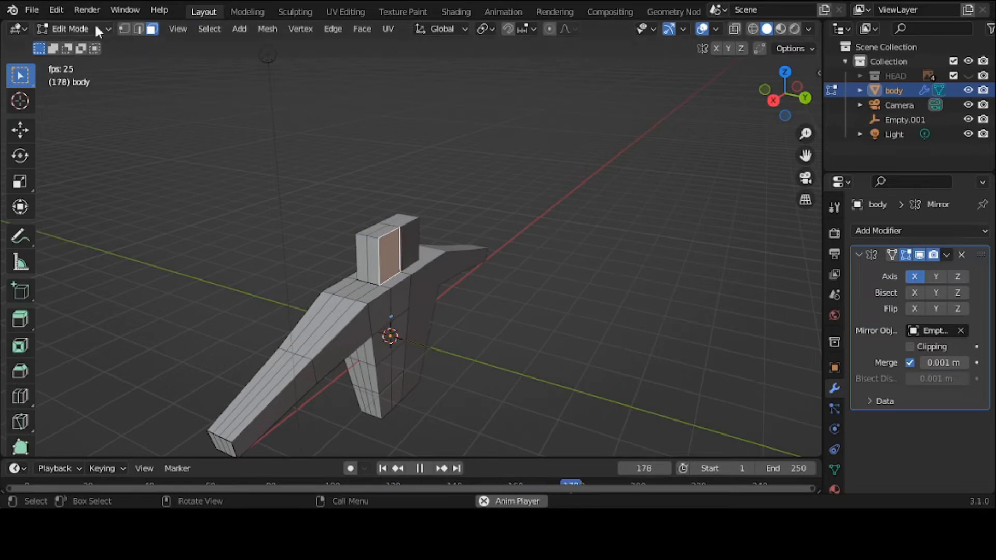
pyautogui.click(137, 29)
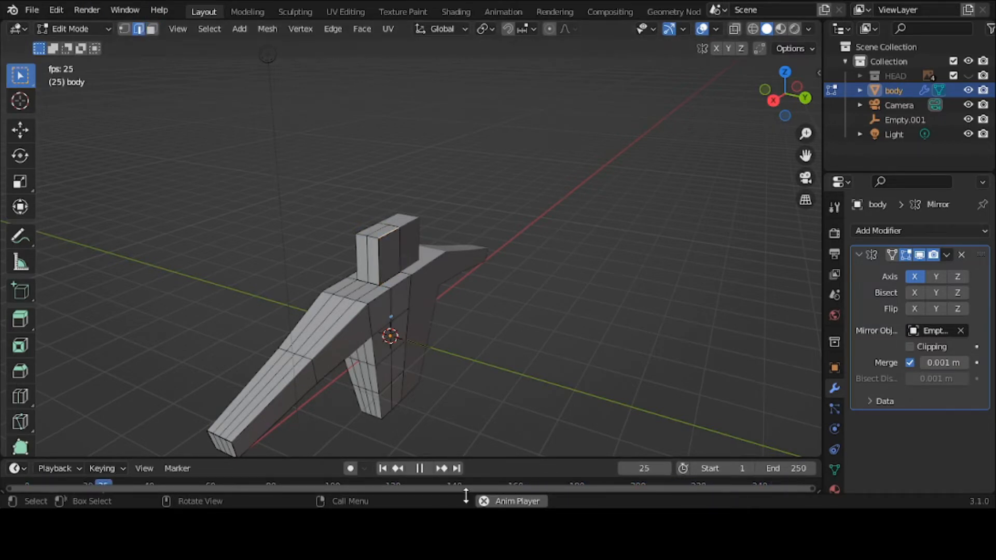
pyautogui.press('space')
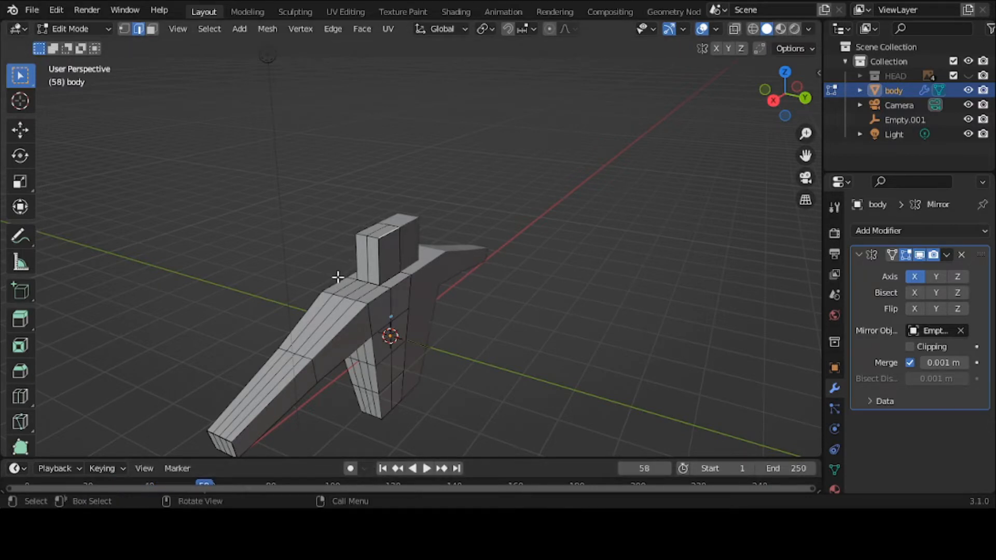
pyautogui.press('g')
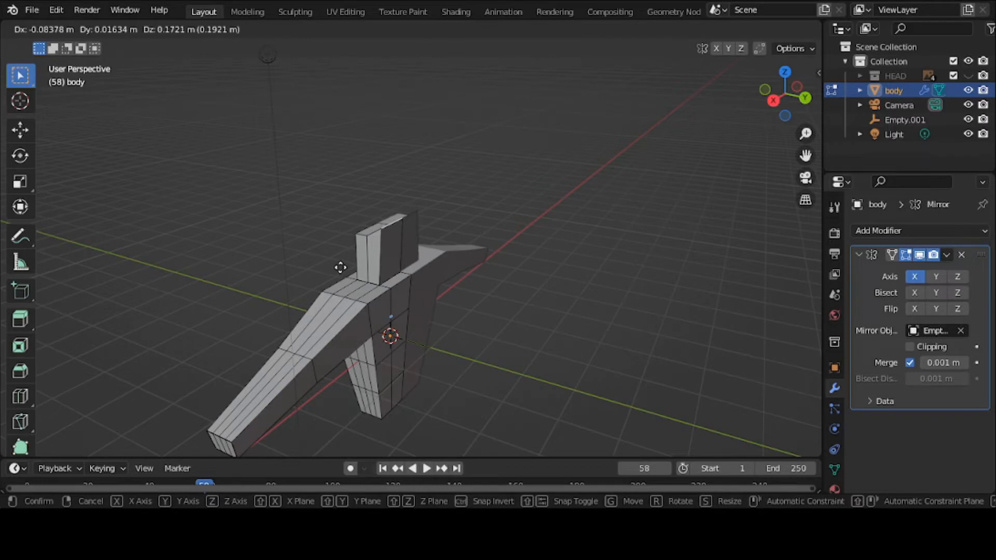
pyautogui.click(339, 261)
pyautogui.moveTo(338, 262); pyautogui.dragTo(424, 286, button='middle')
pyautogui.press('g')
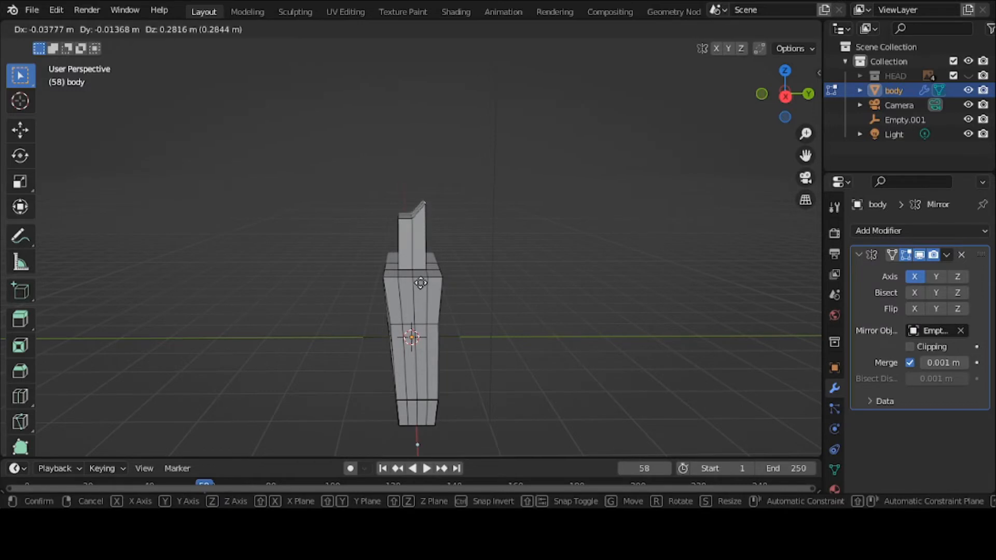
pyautogui.click(420, 280)
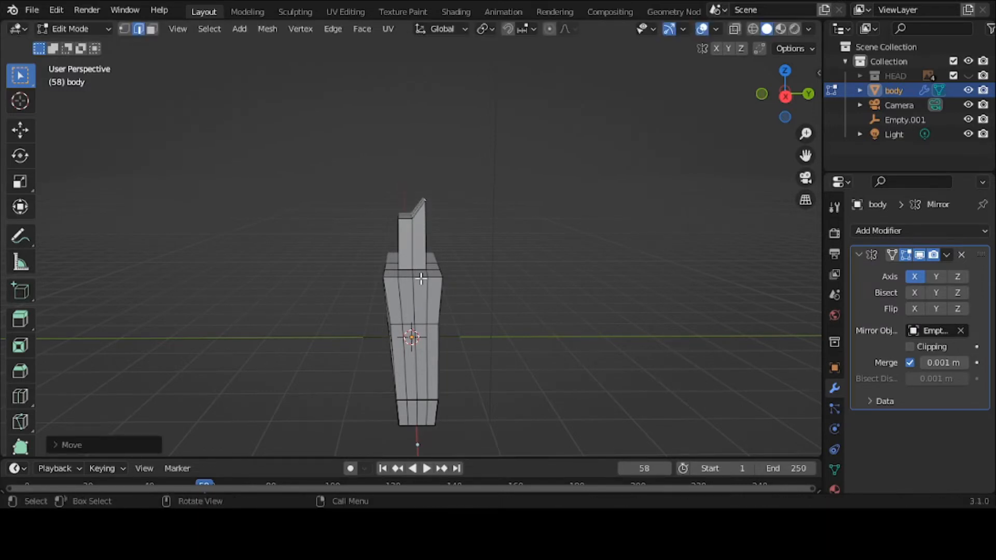
# Select the two top faces of the neck and extrude them about 1.18 m forward and upward.
pyautogui.moveTo(343, 247); pyautogui.dragTo(395, 280, button='middle')
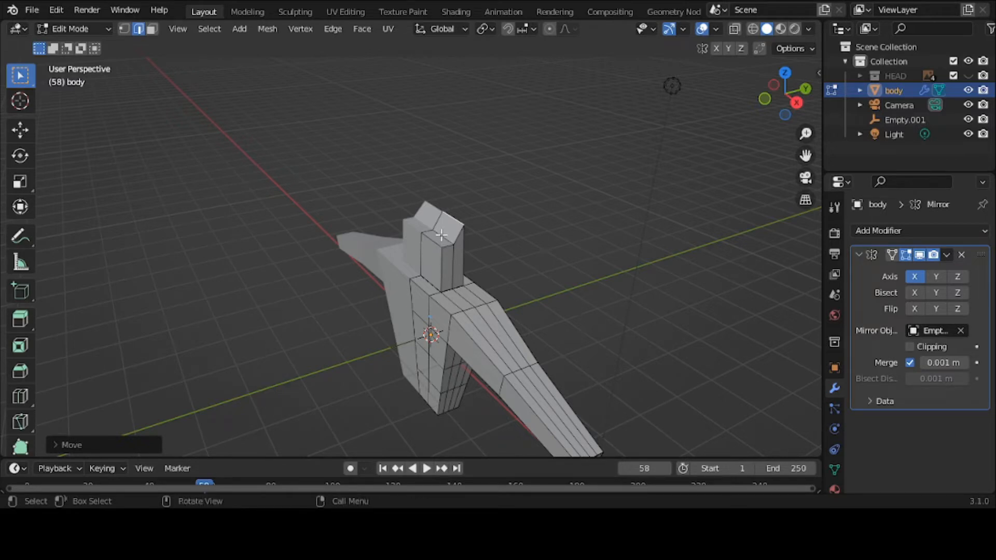
pyautogui.click(151, 30)
pyautogui.click(434, 233)
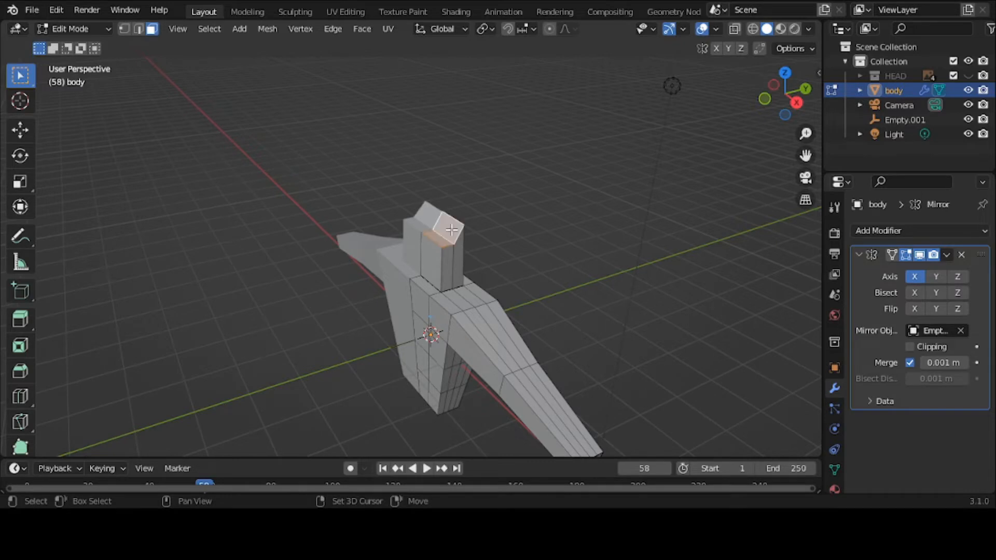
pyautogui.moveTo(433, 234); pyautogui.dragTo(396, 208, button='middle')
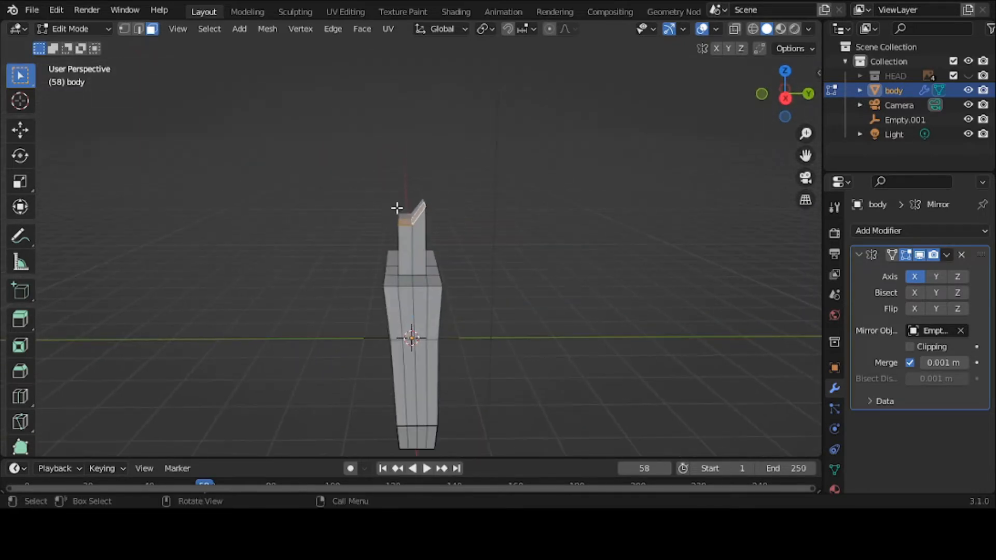
pyautogui.press('e')
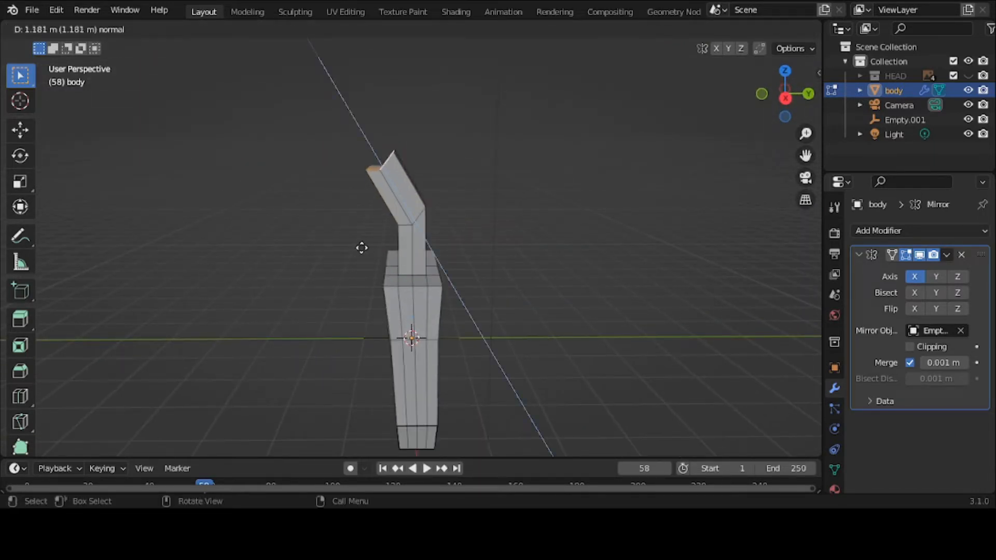
pyautogui.click(360, 246)
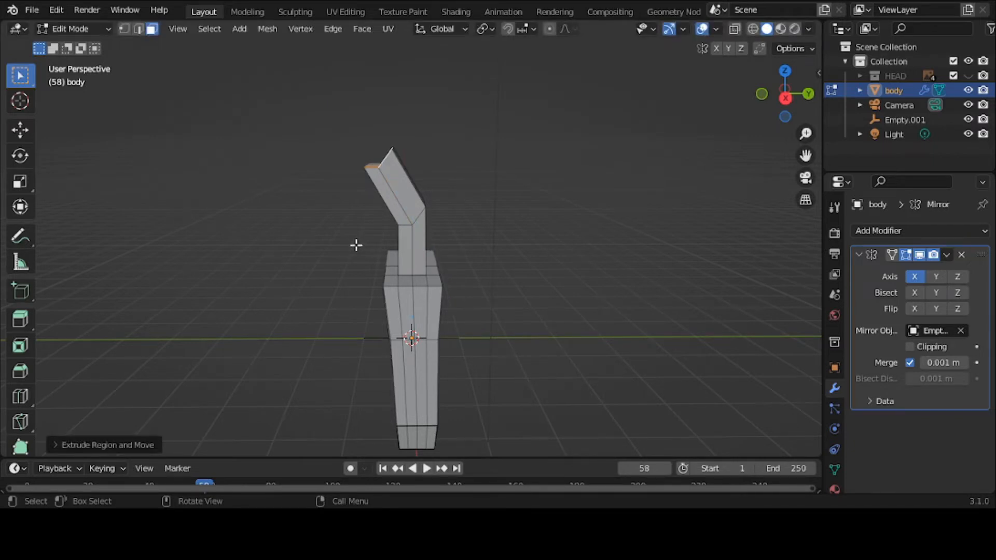
# Try to flatten the extruded end faces by scaling them to 0 along the X axis.
pyautogui.press('s')
pyautogui.press('x')
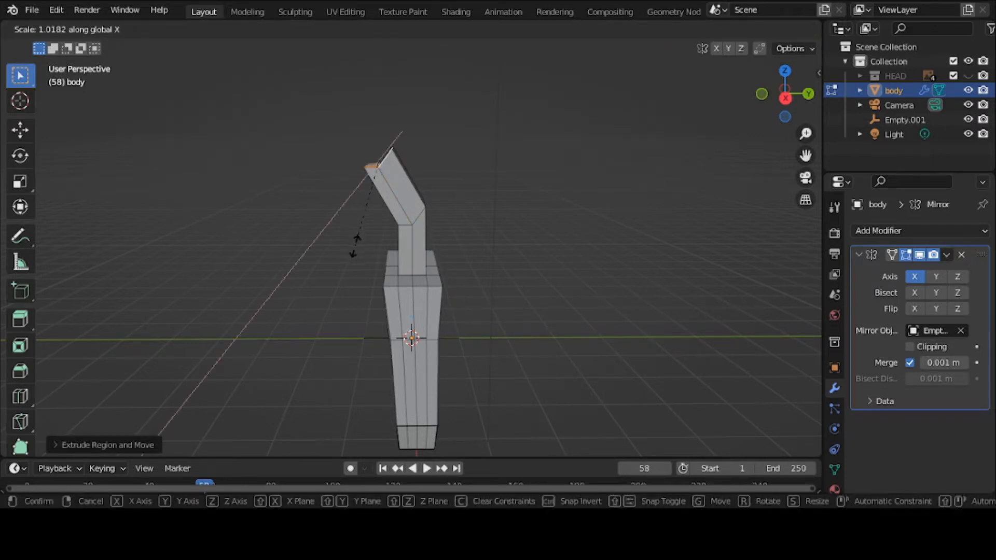
pyautogui.press('0')
pyautogui.press('Return')
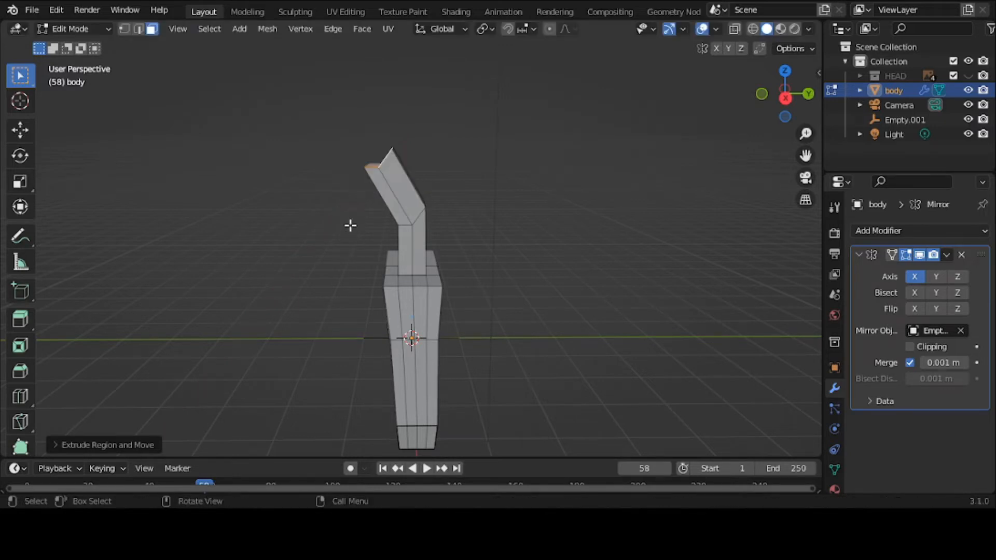
# Flatten the extruded end faces horizontally by scaling them to 0 along the Z axis.
pyautogui.press('s')
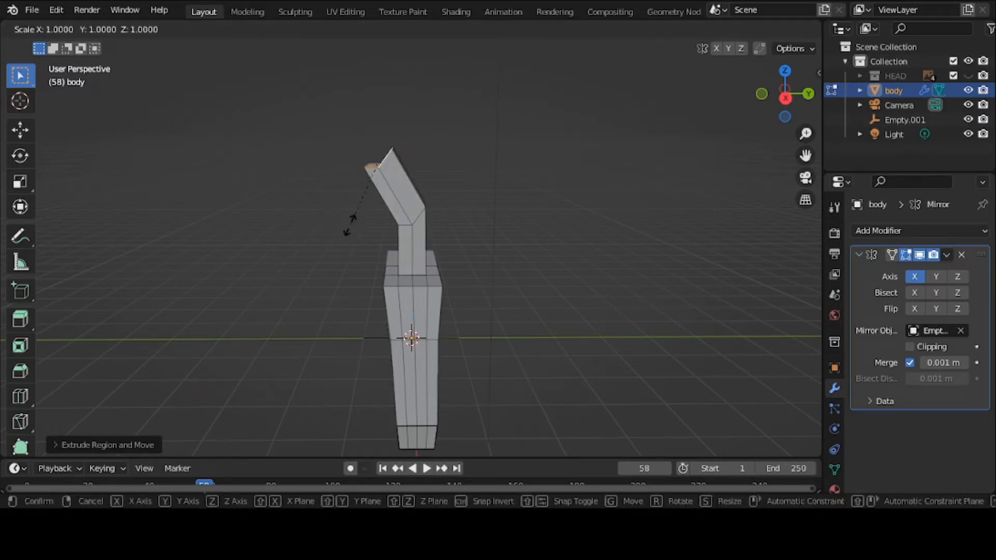
pyautogui.write('z')
pyautogui.write('0')
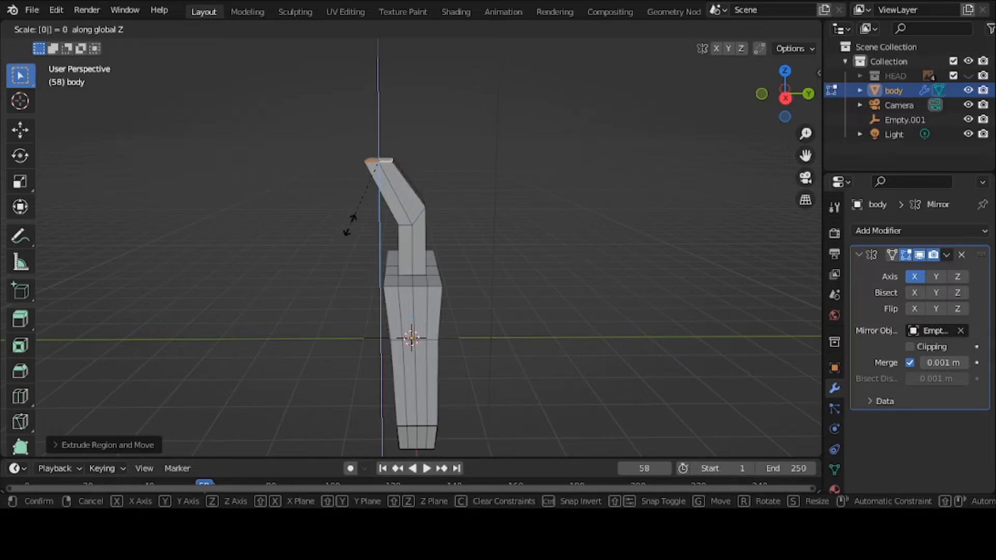
pyautogui.press('Return')
pyautogui.moveTo(353, 218); pyautogui.dragTo(656, 216, button='middle')
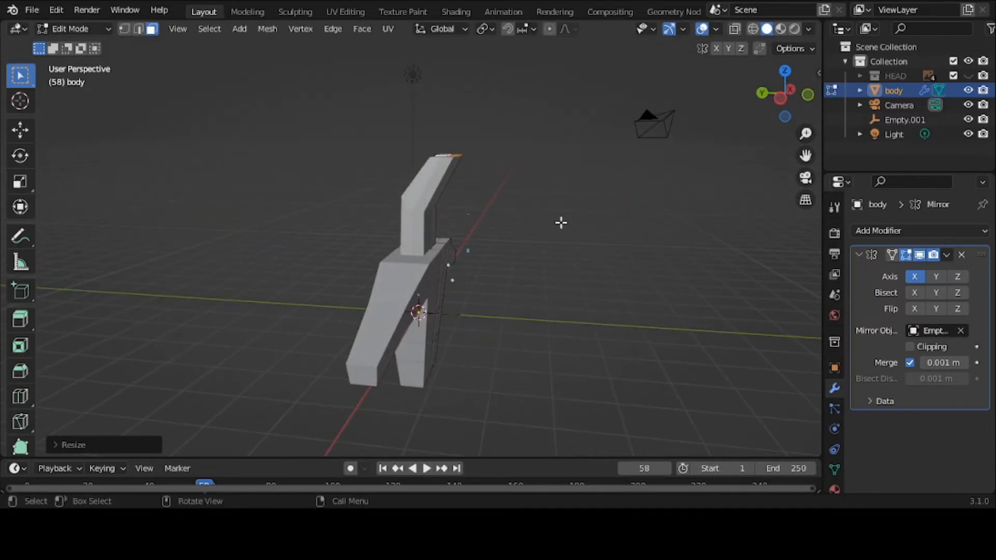
# Move the flattened top faces of the extrusion back about 0.58 m along the Y axis so the neck column stands upright.
pyautogui.press('g')
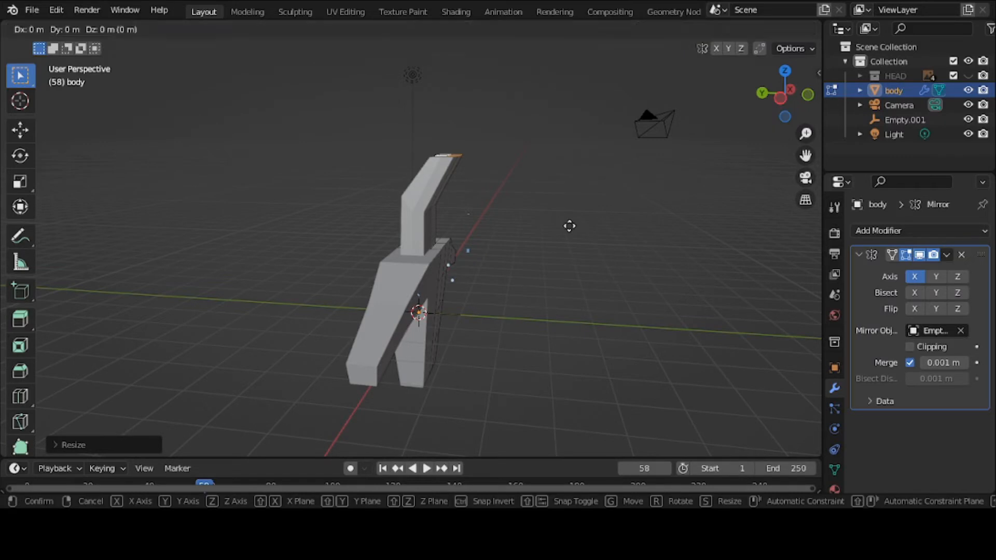
pyautogui.press('y')
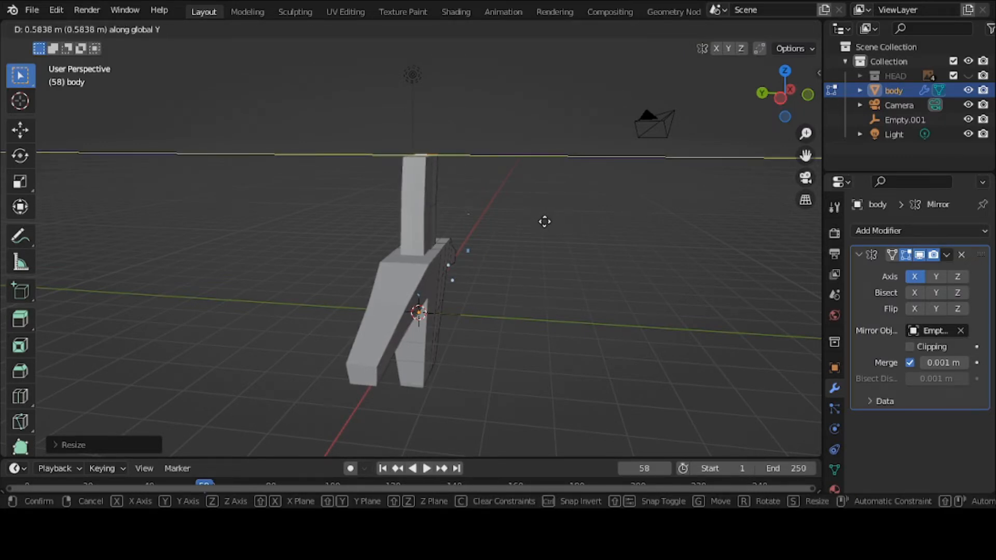
pyautogui.click(546, 220)
# Select the upper front face of the neck column on the editable half of the body.
pyautogui.moveTo(512, 240); pyautogui.dragTo(463, 240, button='middle')
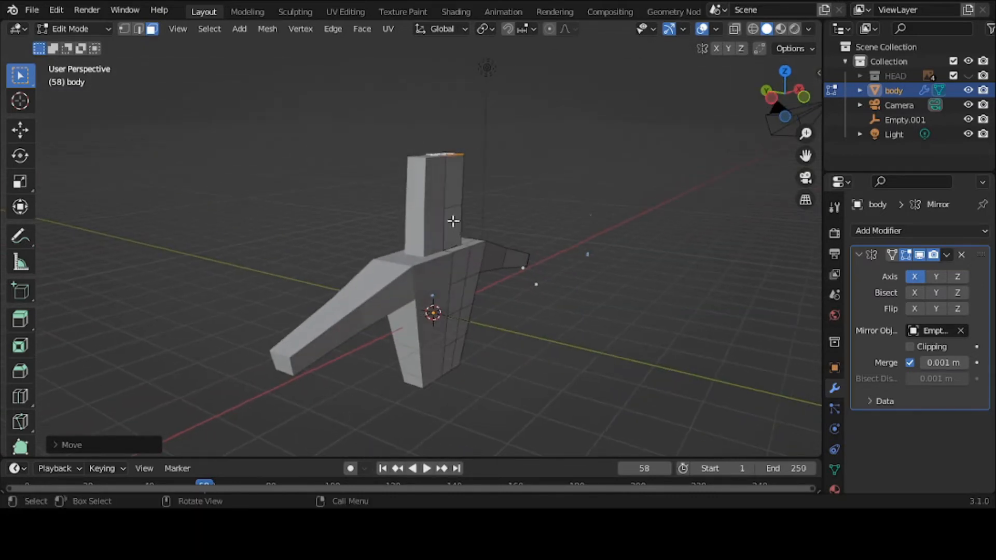
pyautogui.click(456, 185)
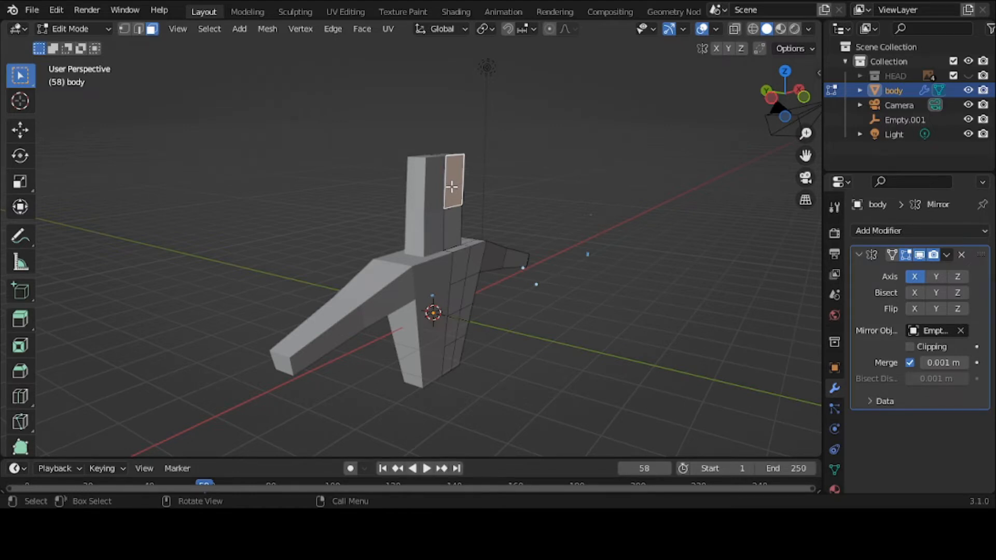
pyautogui.press('g')
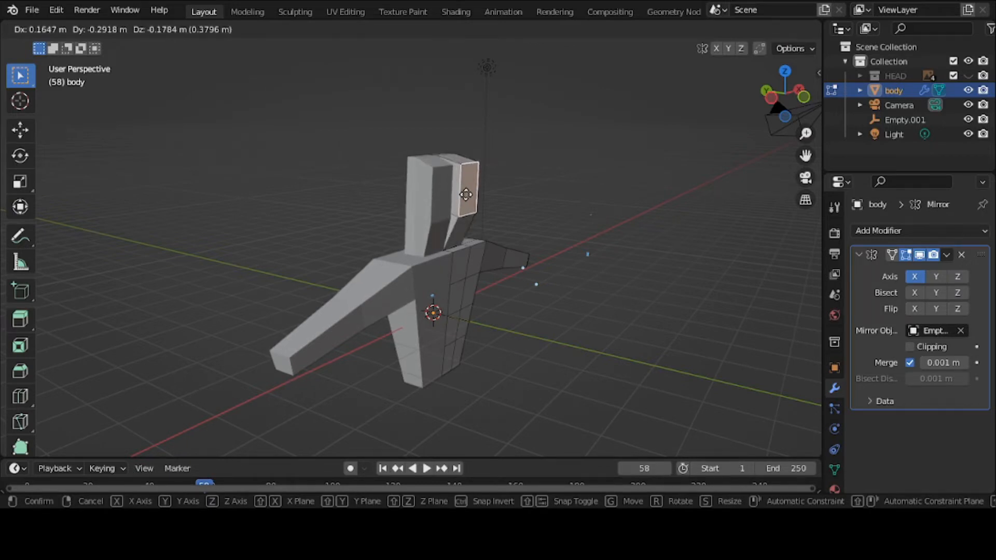
pyautogui.press('Escape')
pyautogui.press('g')
pyautogui.press('y')
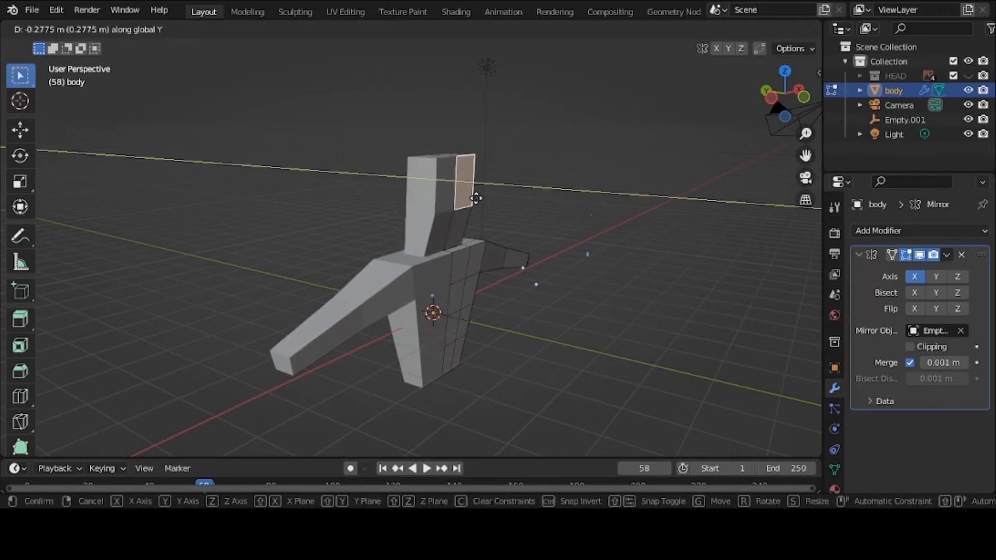
pyautogui.press('Escape')
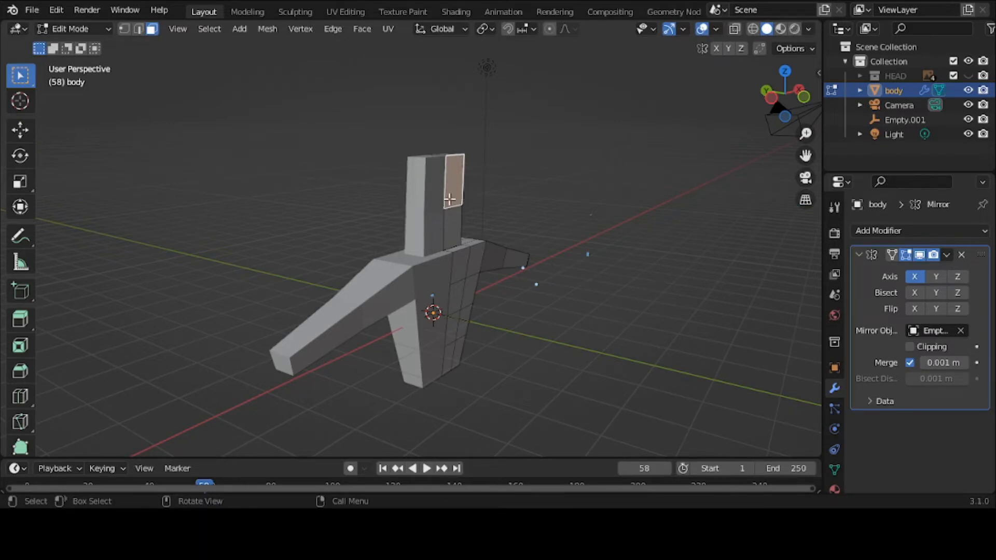
# Extrude the upper front face of the neck column about 0.32 m forward along its normal to form the face of the head.
pyautogui.press('e')
pyautogui.press('Escape')
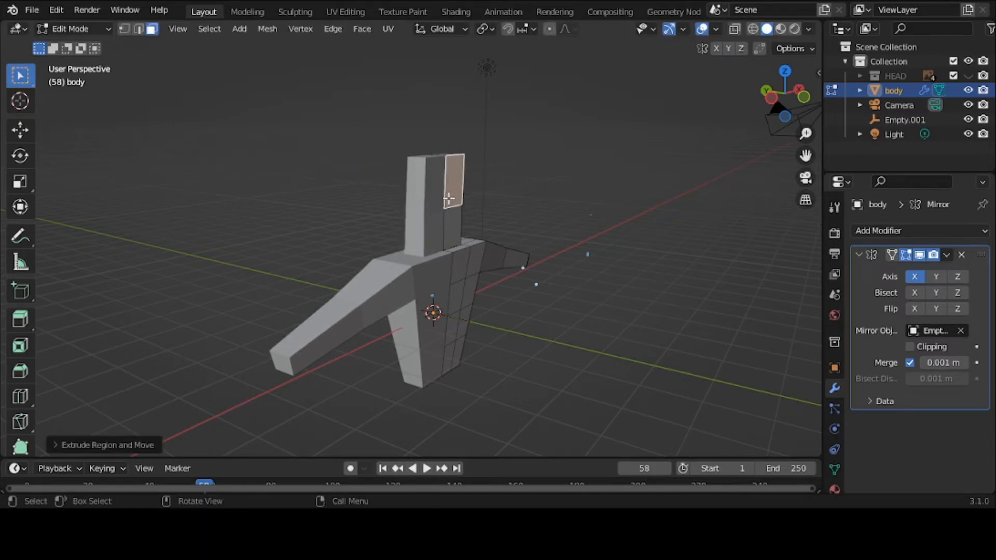
pyautogui.moveTo(449, 197); pyautogui.dragTo(464, 187, button='middle')
pyautogui.press('e')
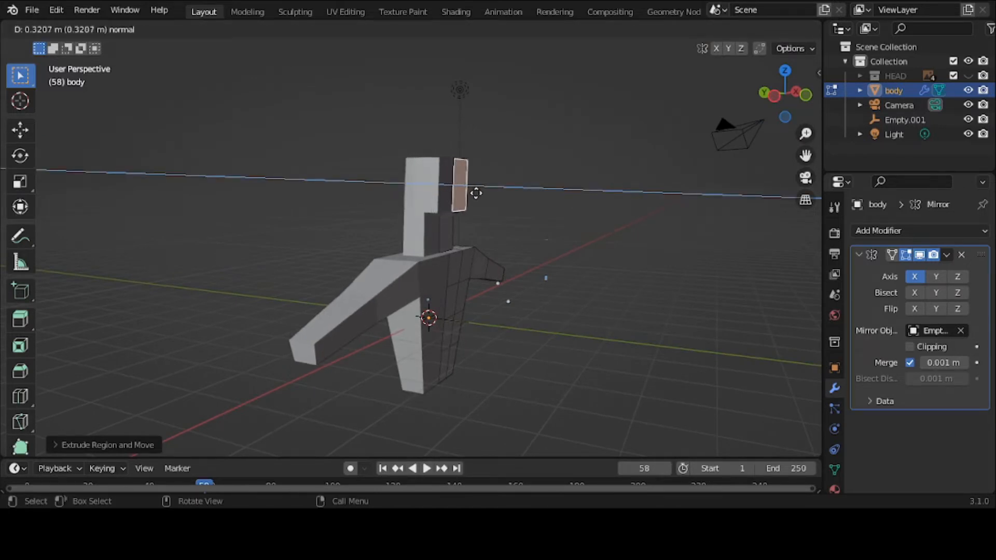
pyautogui.click(474, 192)
pyautogui.moveTo(475, 192); pyautogui.dragTo(218, 207, button='middle')
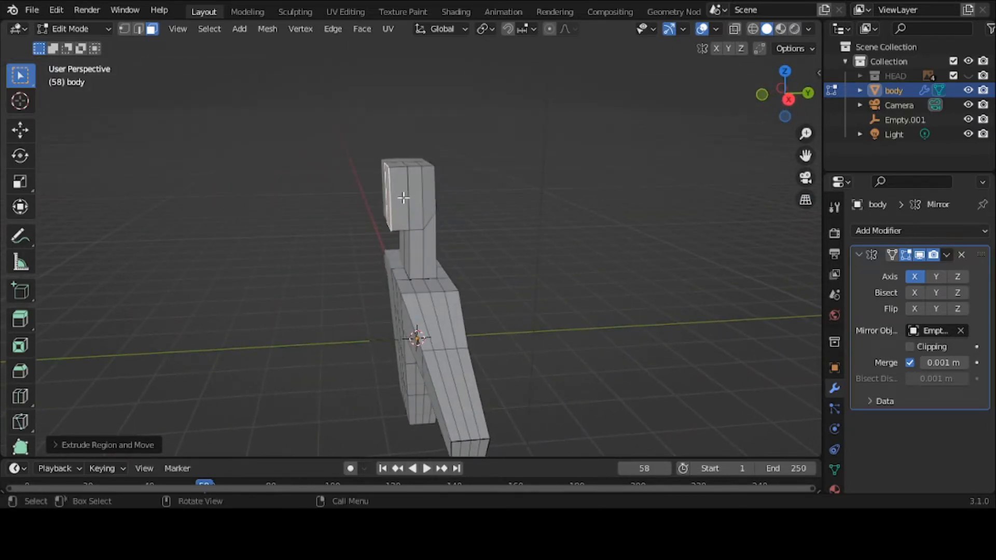
pyautogui.scroll(1, 404, 197)
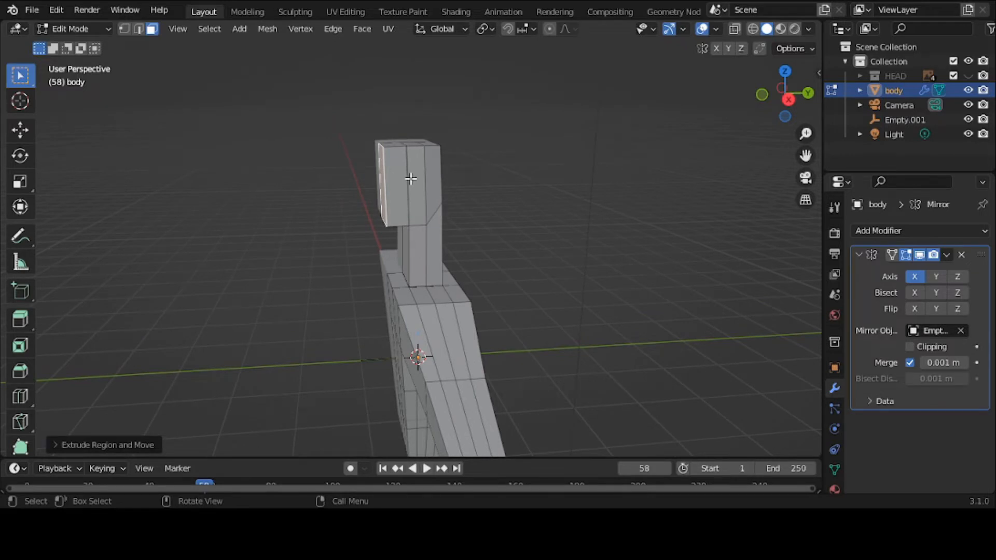
pyautogui.moveTo(410, 179); pyautogui.dragTo(539, 186, button='middle')
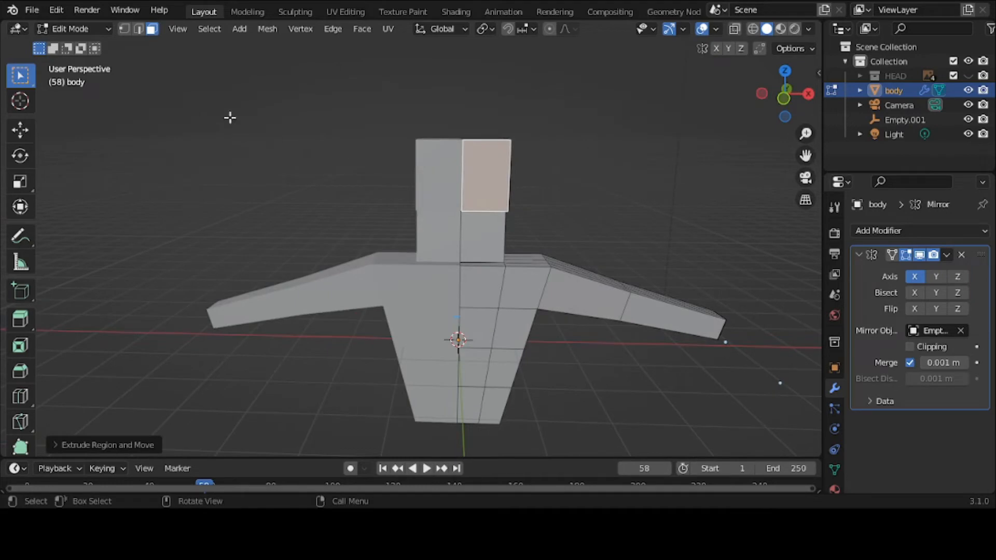
# Save the project with Save As, and save it once more.
pyautogui.click(32, 11)
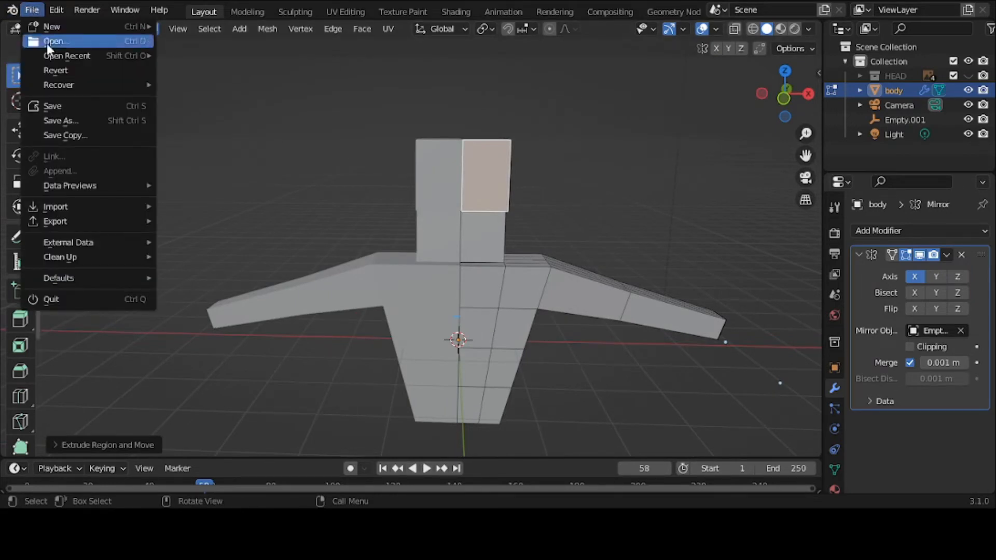
pyautogui.click(84, 119)
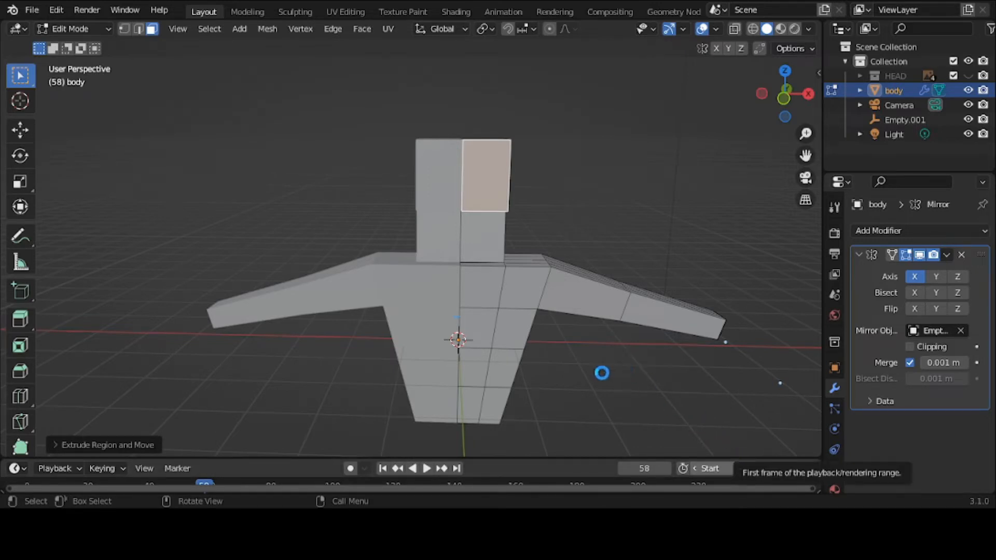
pyautogui.hotkey('ctrl', 's')
# Add two evenly spaced horizontal loop cuts around the head block and clear the selection.
pyautogui.moveTo(545, 384); pyautogui.dragTo(407, 380, button='middle')
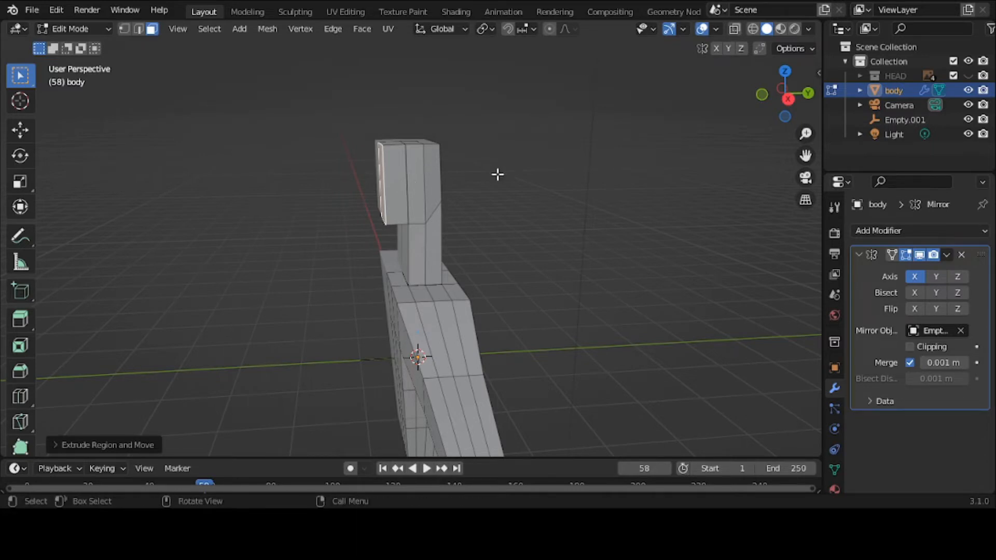
pyautogui.click(444, 194)
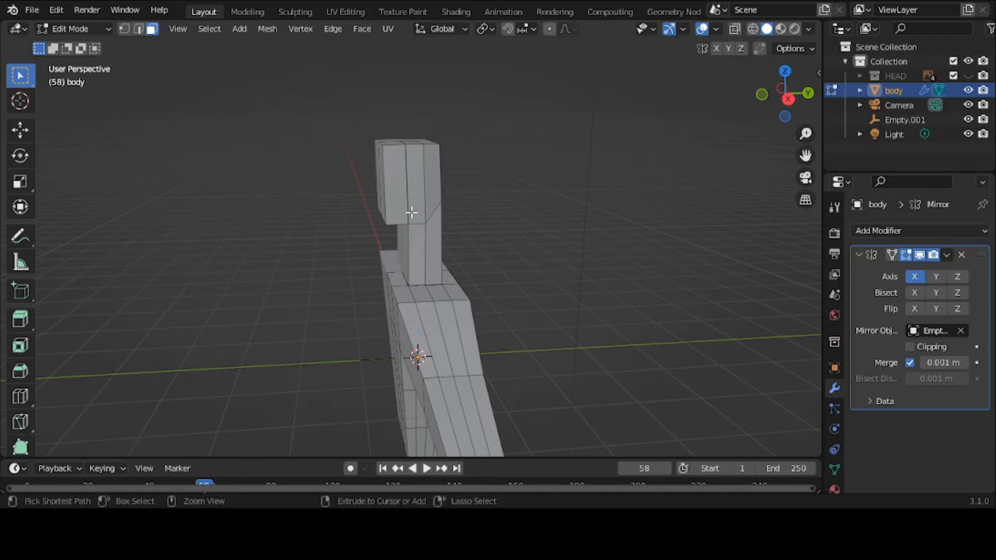
pyautogui.hotkey('ctrl', 'r')
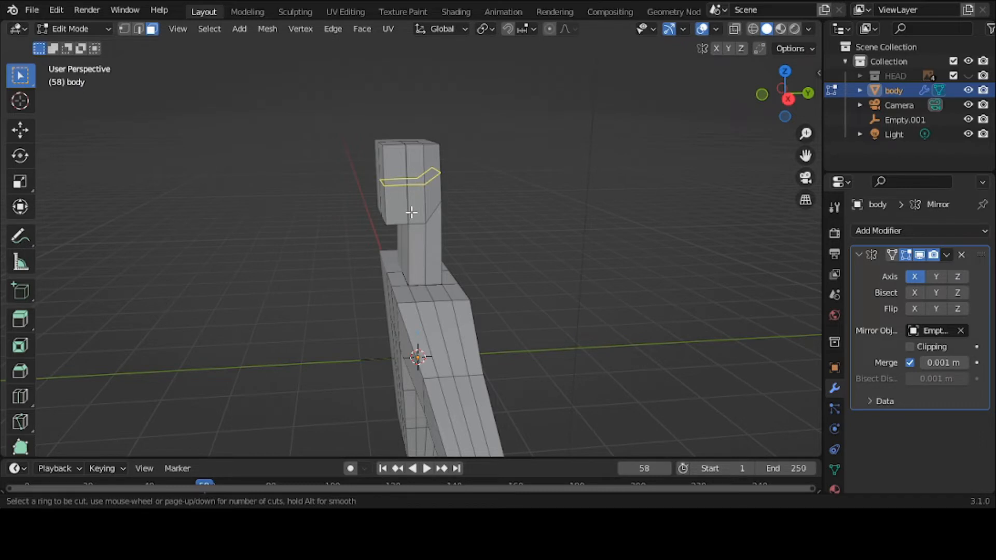
pyautogui.scroll(1, 411, 212)
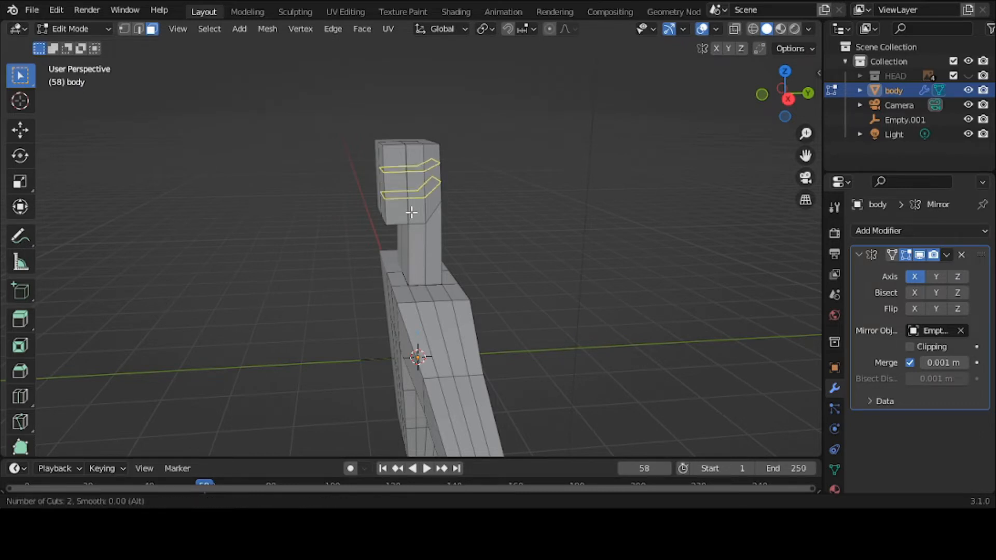
pyautogui.click(410, 212)
pyautogui.click(411, 212)
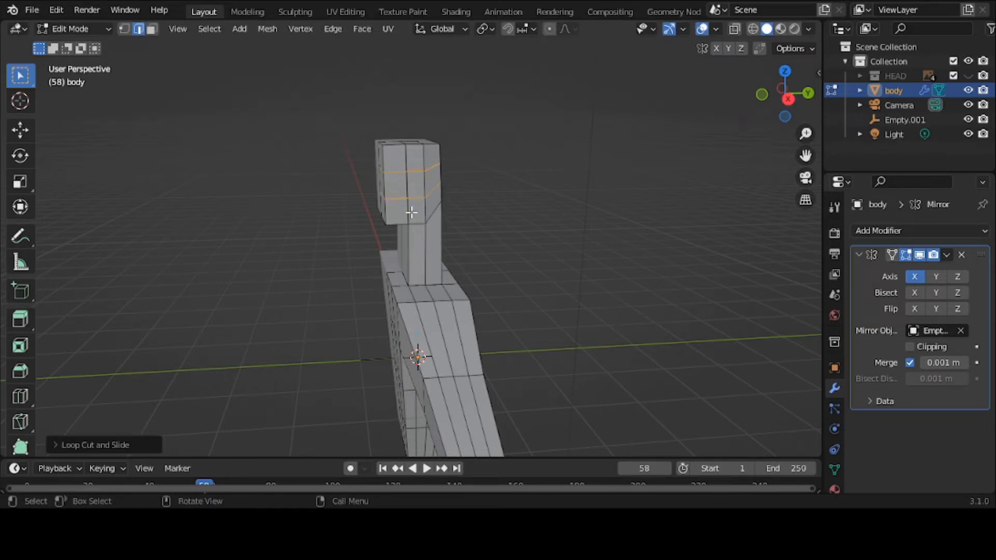
pyautogui.hotkey('alt', 'a')
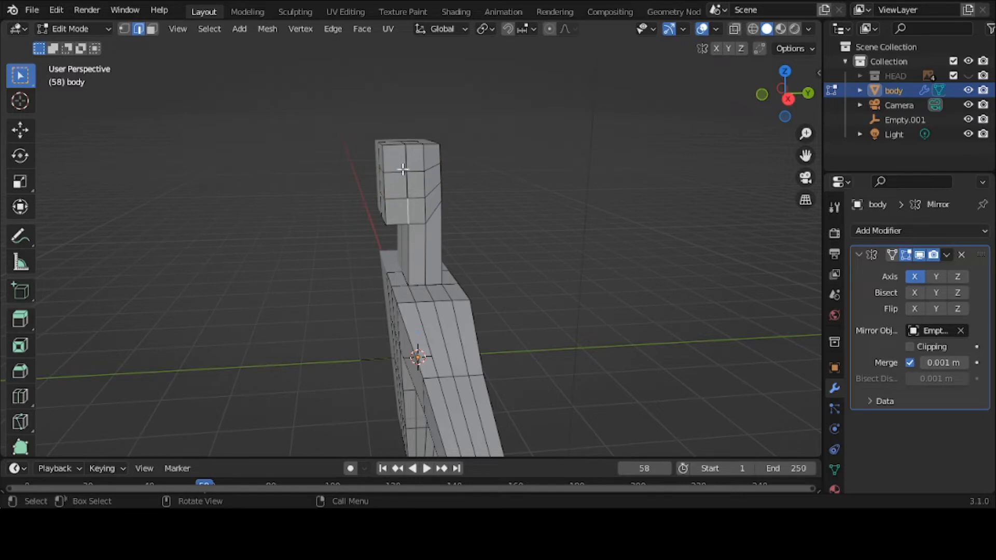
# Select the upper edge loop of the head and flatten it by scaling it to 0 along the Z axis.
pyautogui.scroll(2, 407, 174)
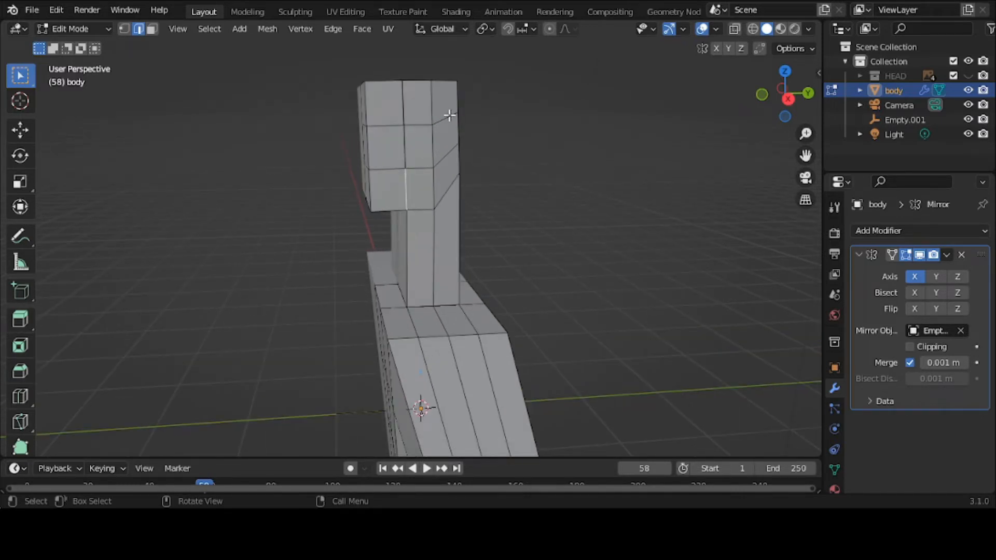
pyautogui.click(391, 131)
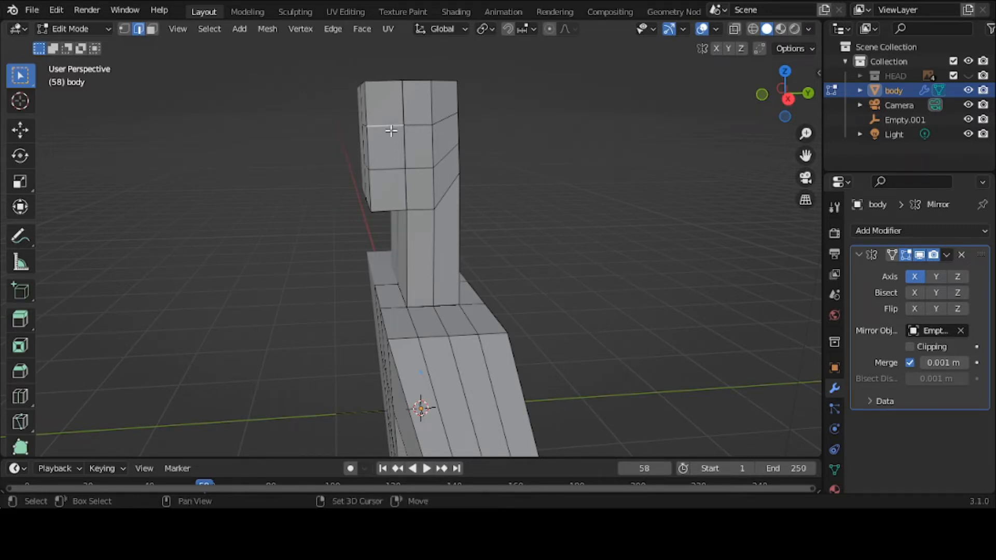
pyautogui.keyDown('alt'); pyautogui.click(391, 127); pyautogui.keyUp('alt')
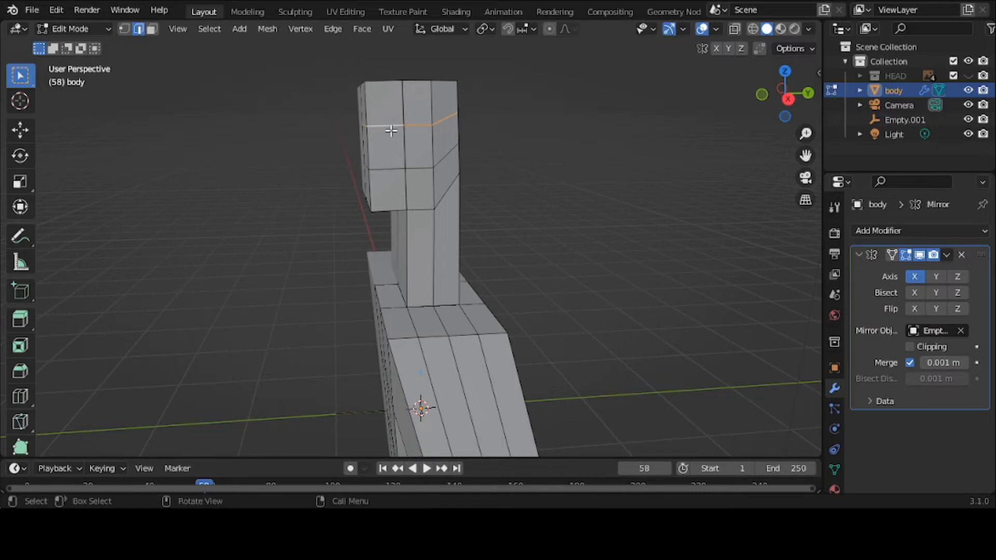
pyautogui.press('s')
pyautogui.press('z')
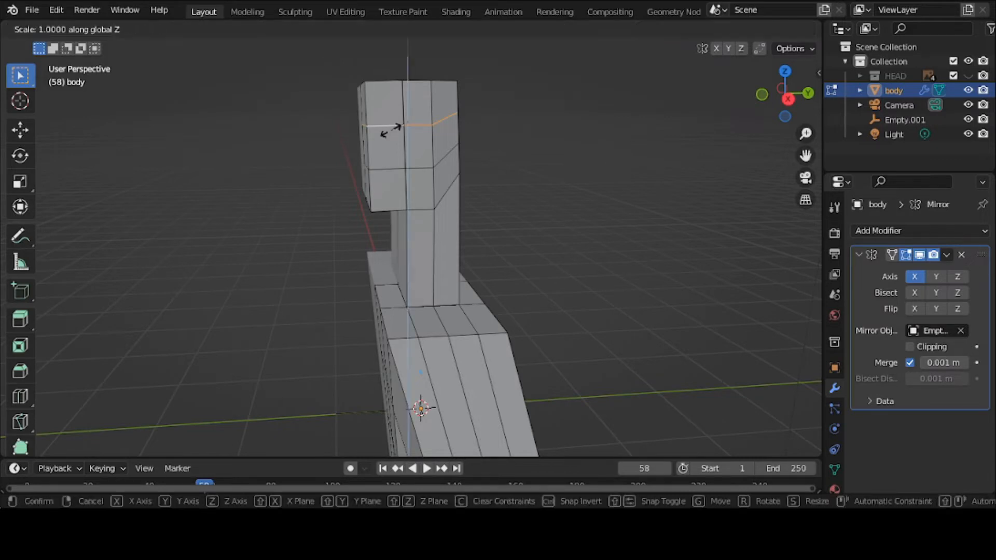
pyautogui.press('0')
pyautogui.press('Return')
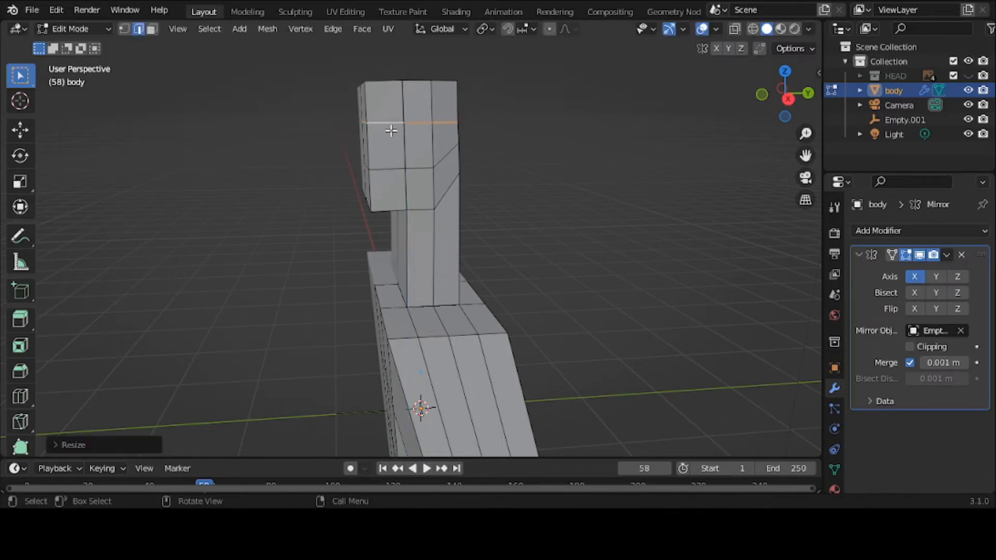
# Select the lower of the two new head edge loops and flatten it by scaling it to 0 along the Z axis.
pyautogui.click(391, 131)
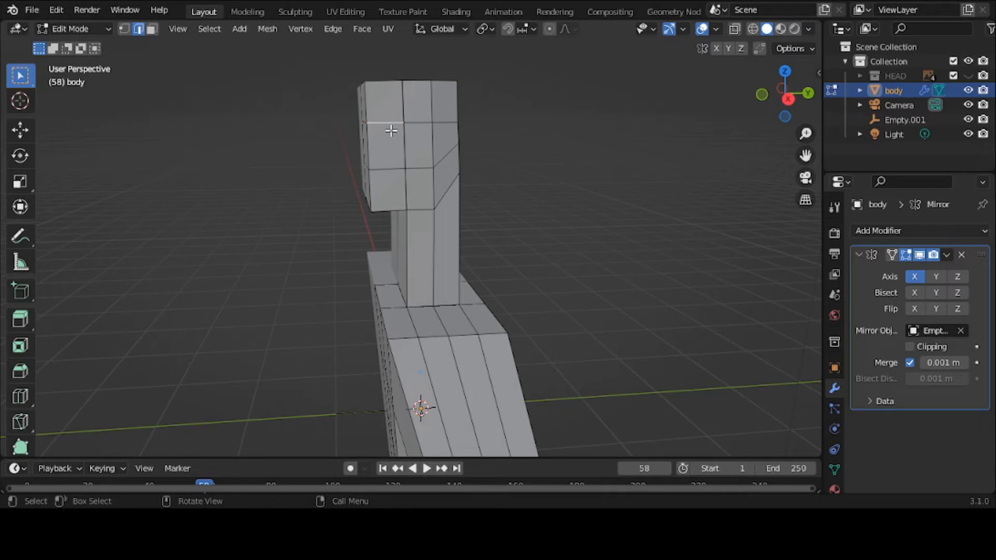
pyautogui.click(394, 176)
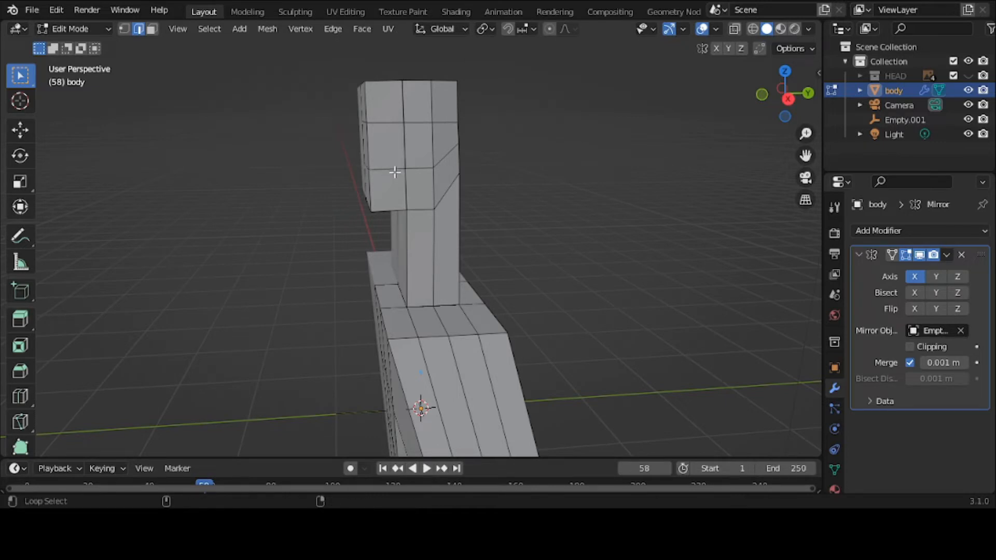
pyautogui.keyDown('alt'); pyautogui.click(394, 173); pyautogui.keyUp('alt')
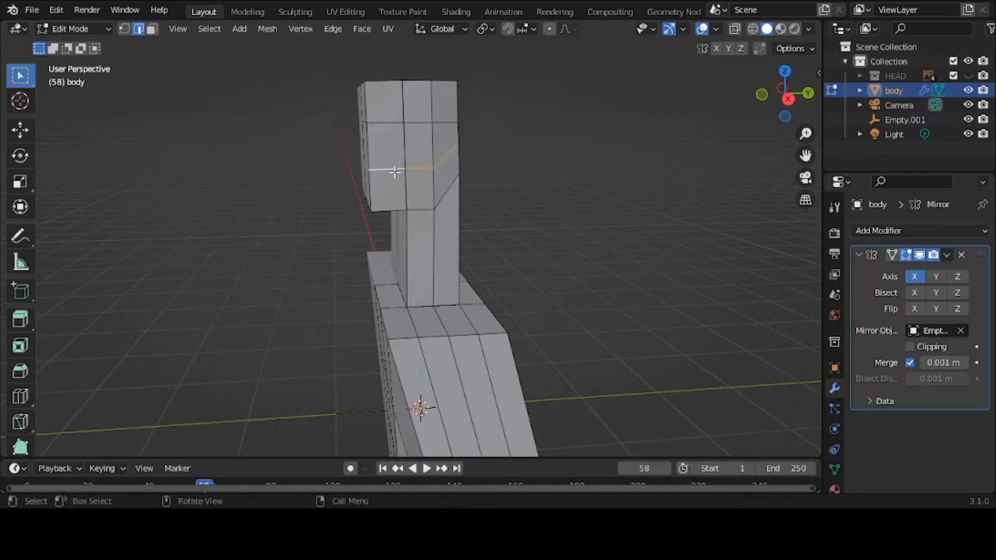
pyautogui.press('s')
pyautogui.write('z')
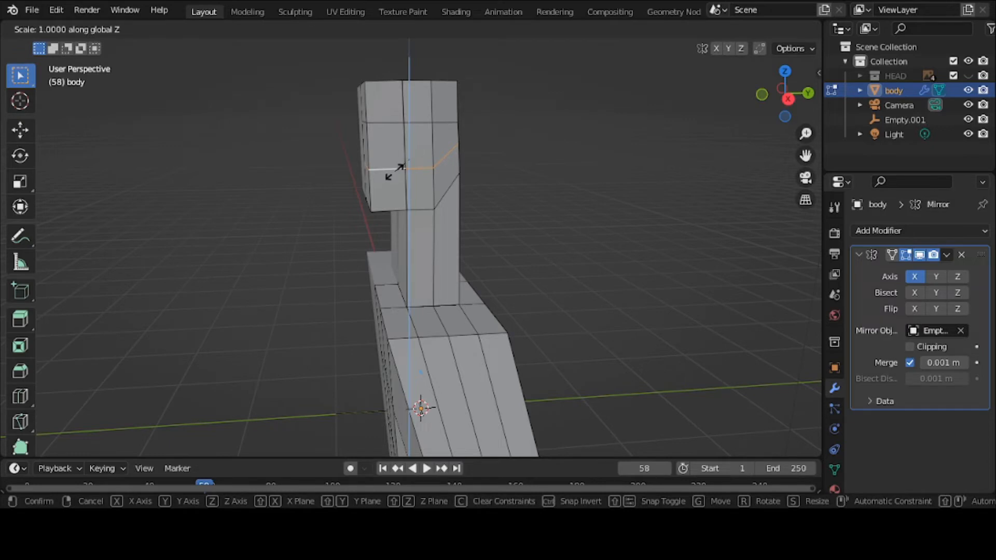
pyautogui.write('0')
pyautogui.press('Return')
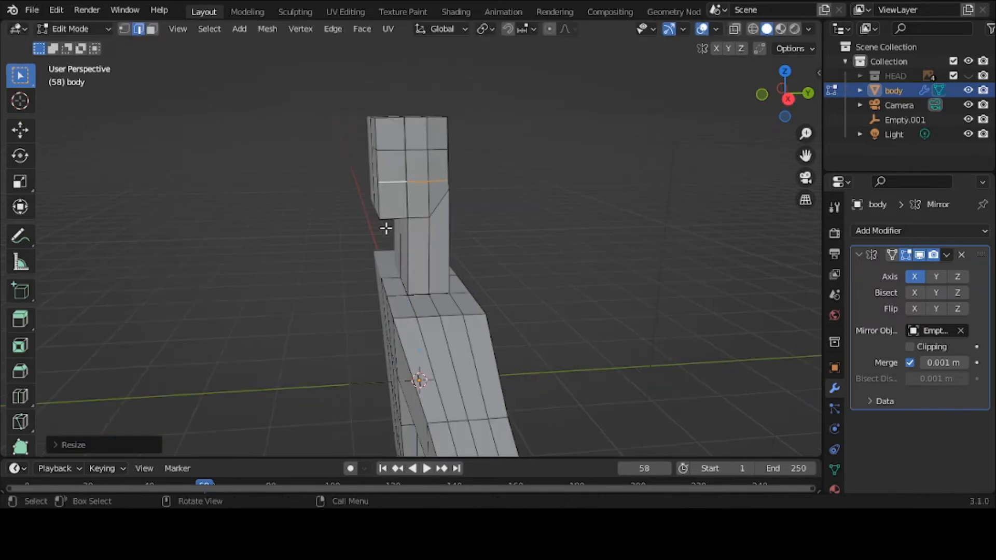
pyautogui.moveTo(384, 229); pyautogui.dragTo(577, 222, button='middle')
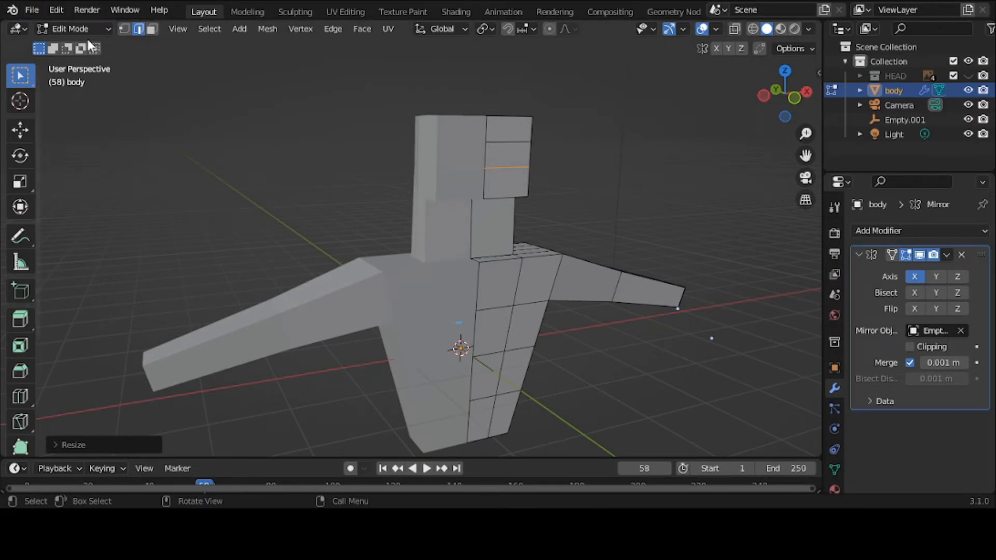
pyautogui.press('`')
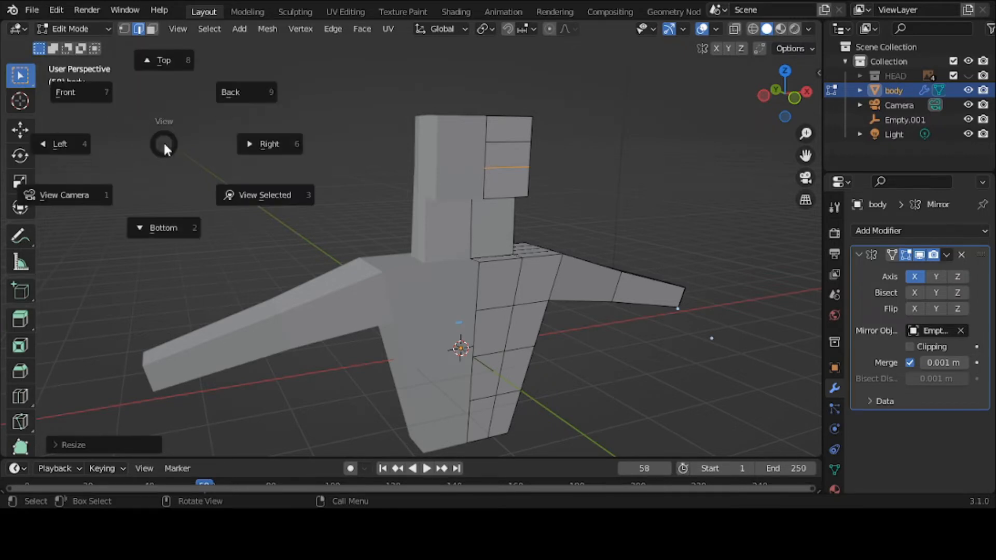
pyautogui.click(114, 95)
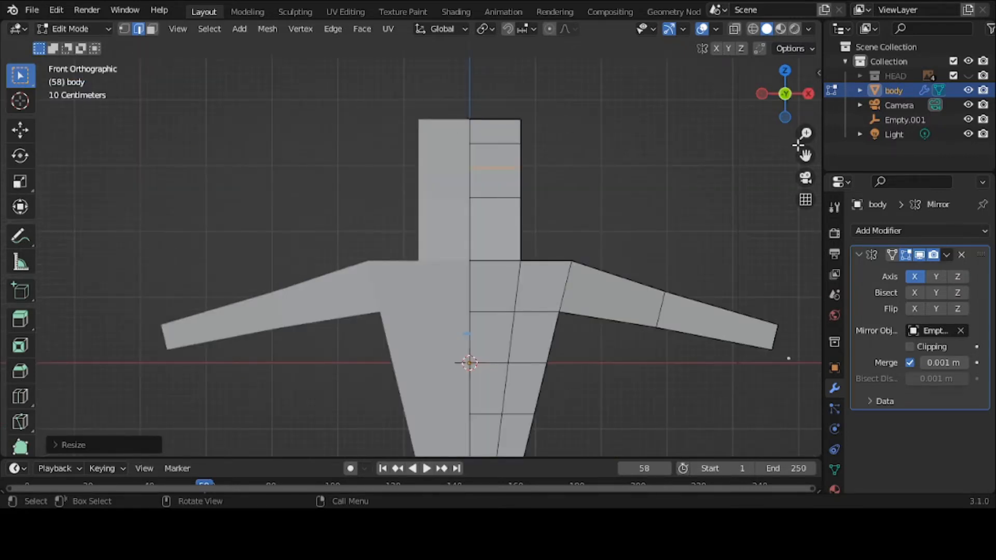
pyautogui.scroll(-2, 753, 190)
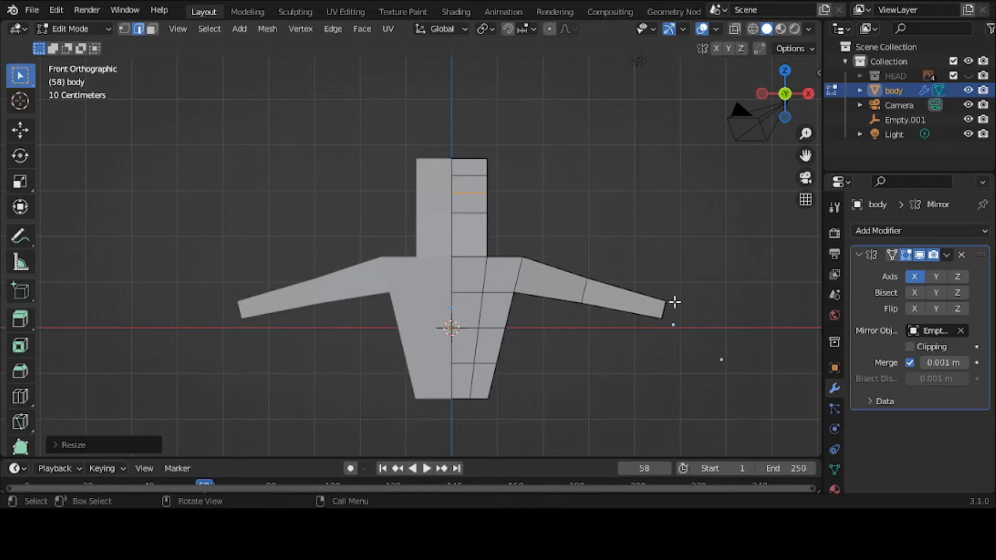
pyautogui.moveTo(673, 303); pyautogui.dragTo(659, 179, button='middle')
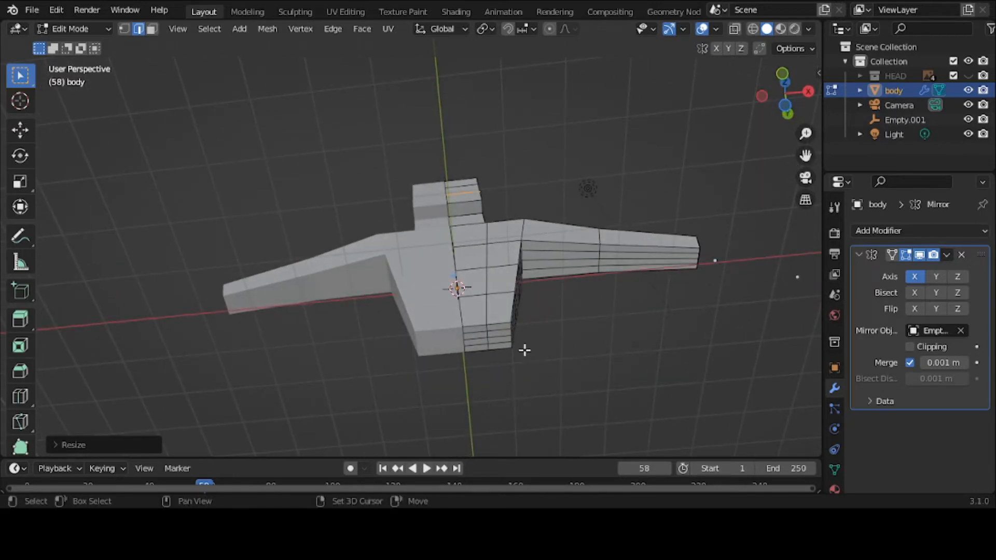
# Extrude all underside faces of the torso's editable half downward into an upper leg, and scale its end slightly smaller.
pyautogui.keyDown('shift'); pyautogui.click(496, 330); pyautogui.keyUp('shift')
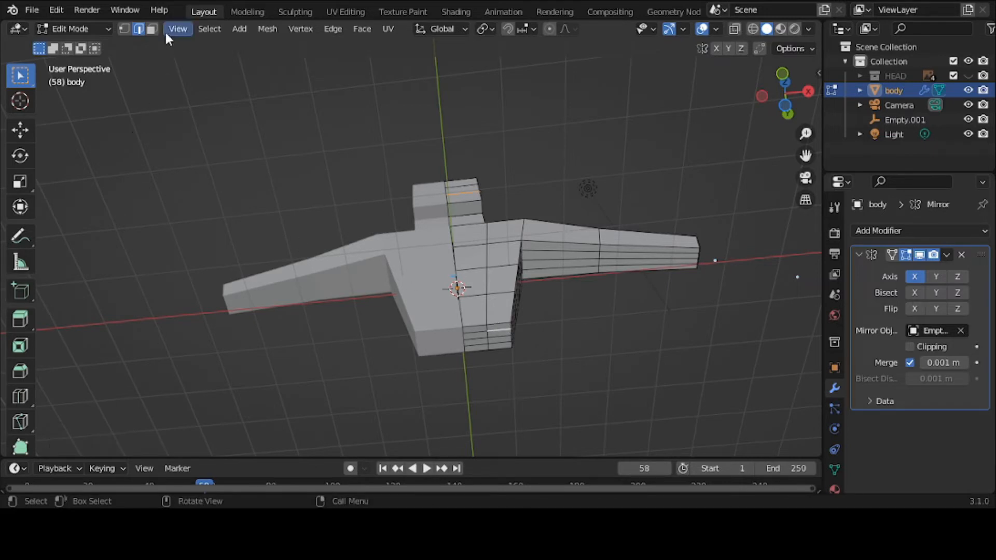
pyautogui.click(152, 29)
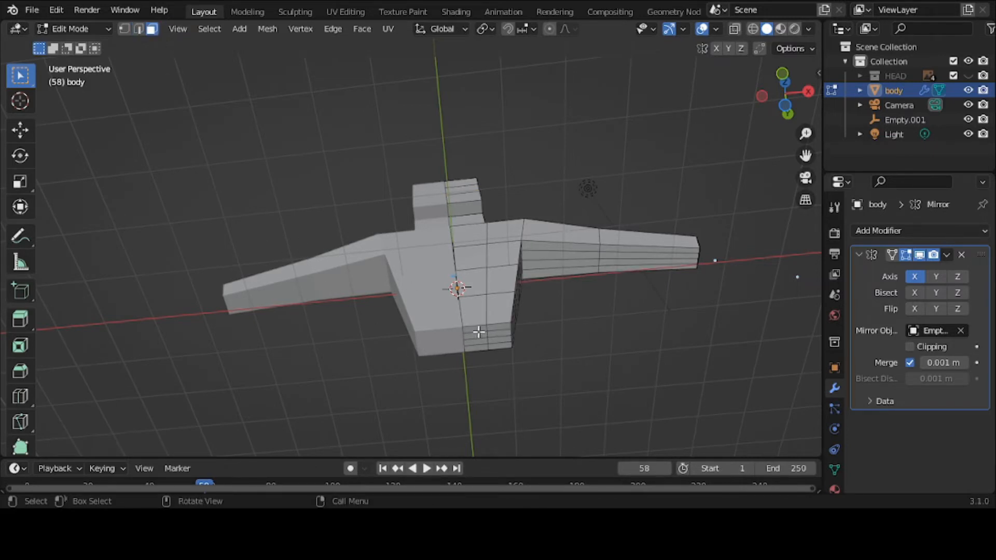
pyautogui.click(478, 328)
pyautogui.press('c')
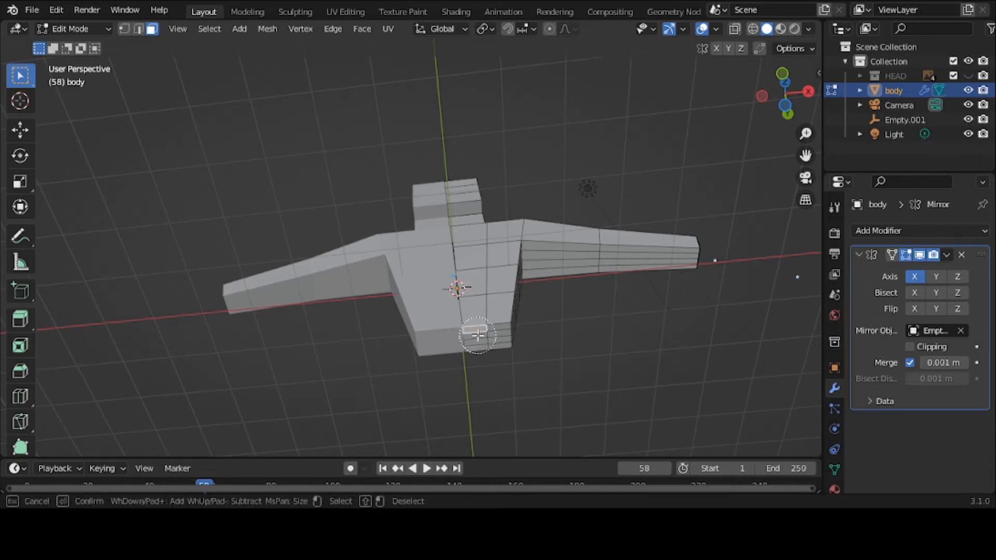
pyautogui.click(487, 349)
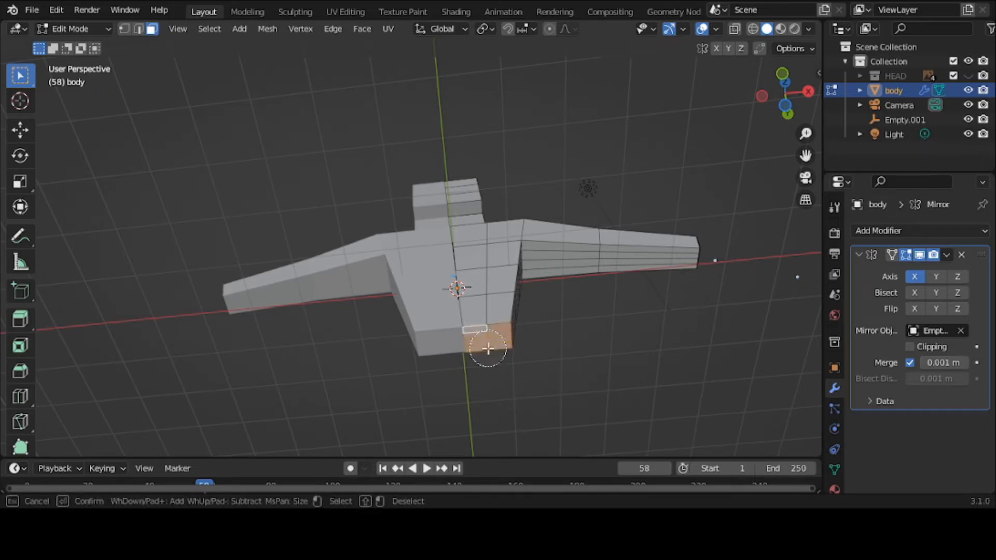
pyautogui.rightClick(487, 348)
pyautogui.moveTo(511, 318); pyautogui.dragTo(522, 368, button='middle')
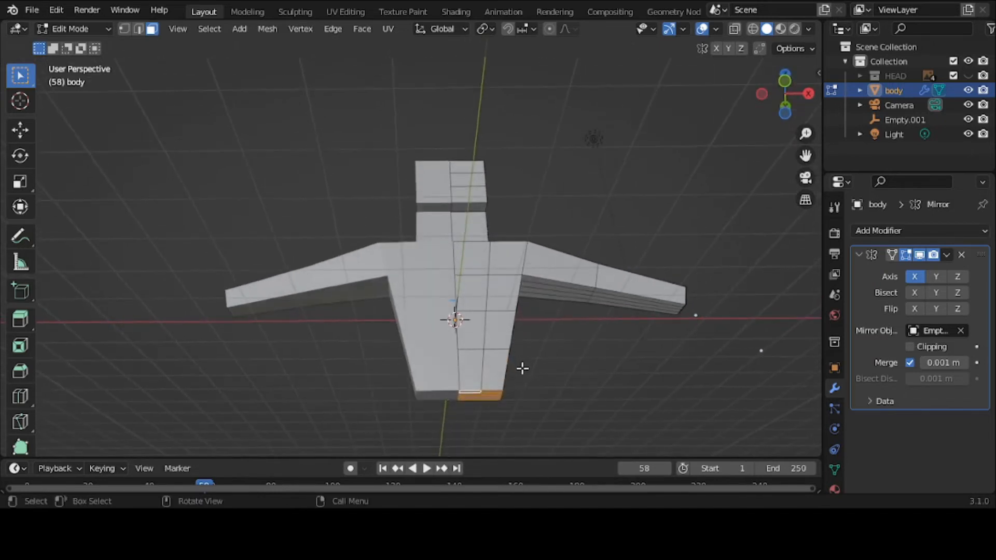
pyautogui.press('`')
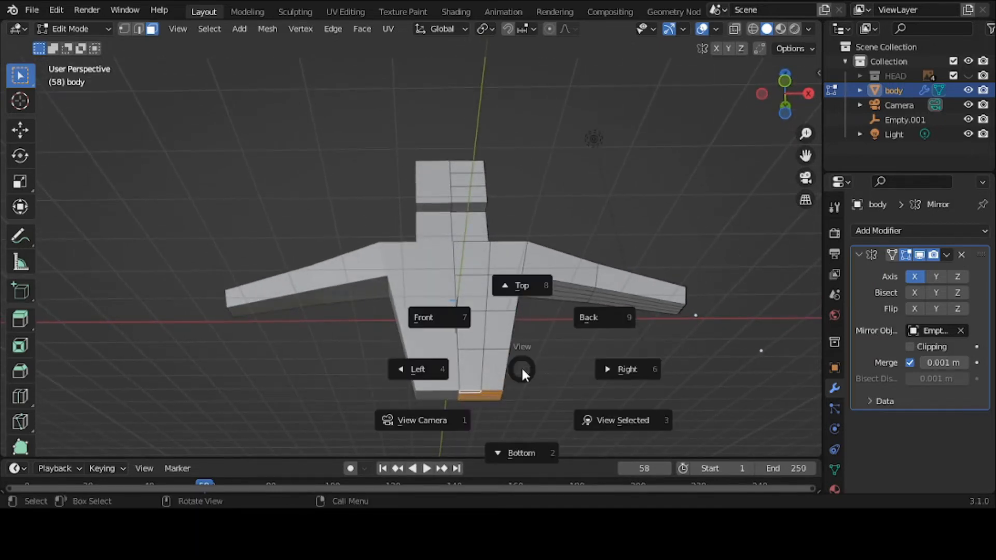
pyautogui.click(470, 323)
pyautogui.scroll(-3, 671, 247)
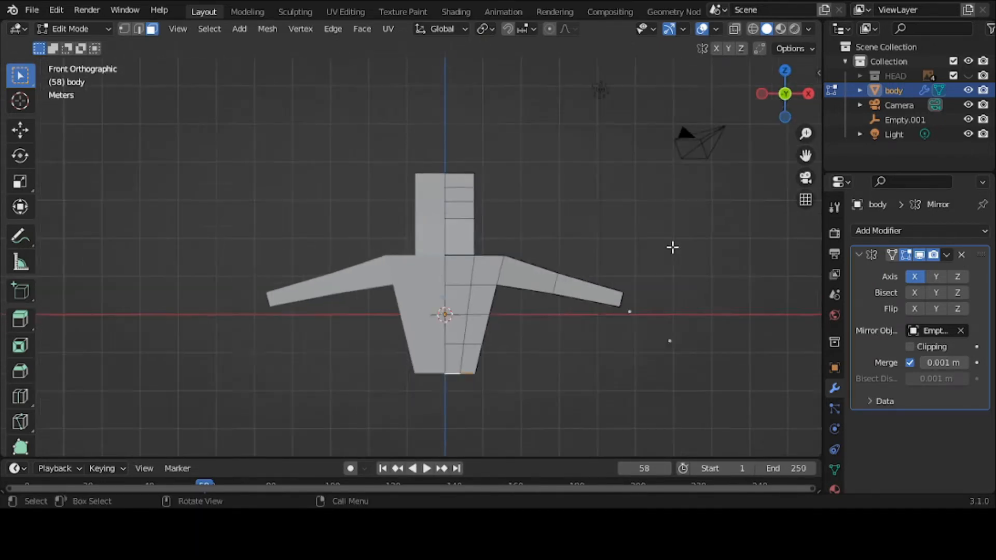
pyautogui.moveTo(805, 155); pyautogui.dragTo(809, 57)
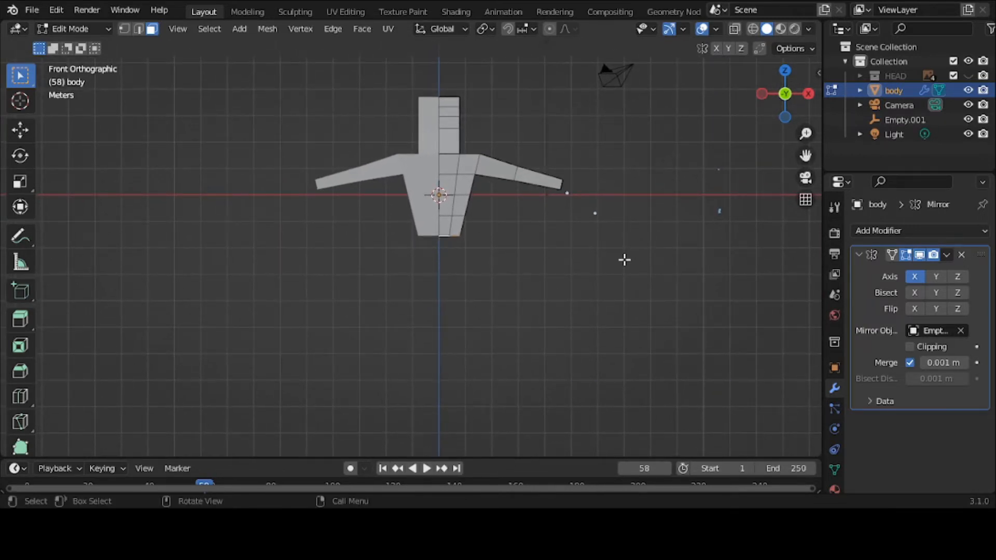
pyautogui.press('e')
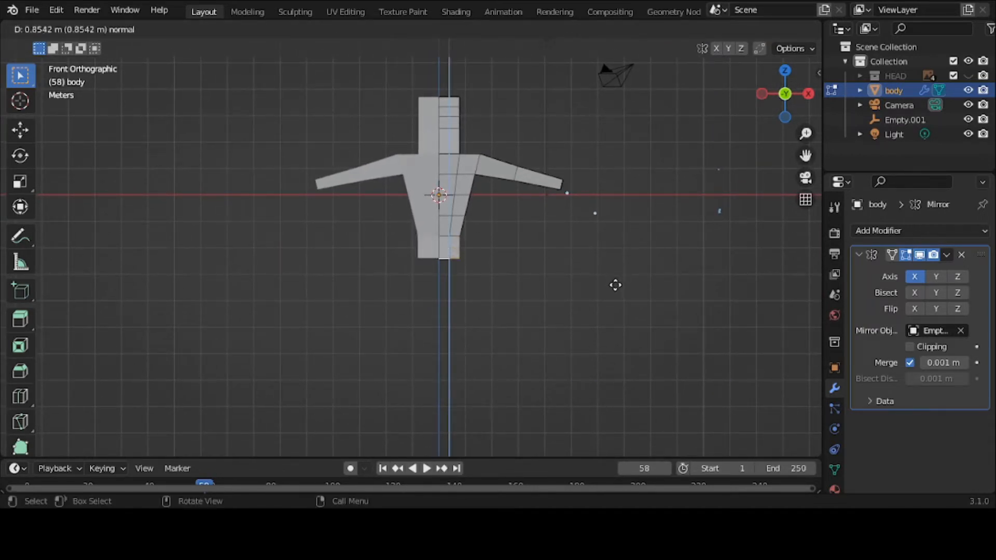
pyautogui.click(604, 311)
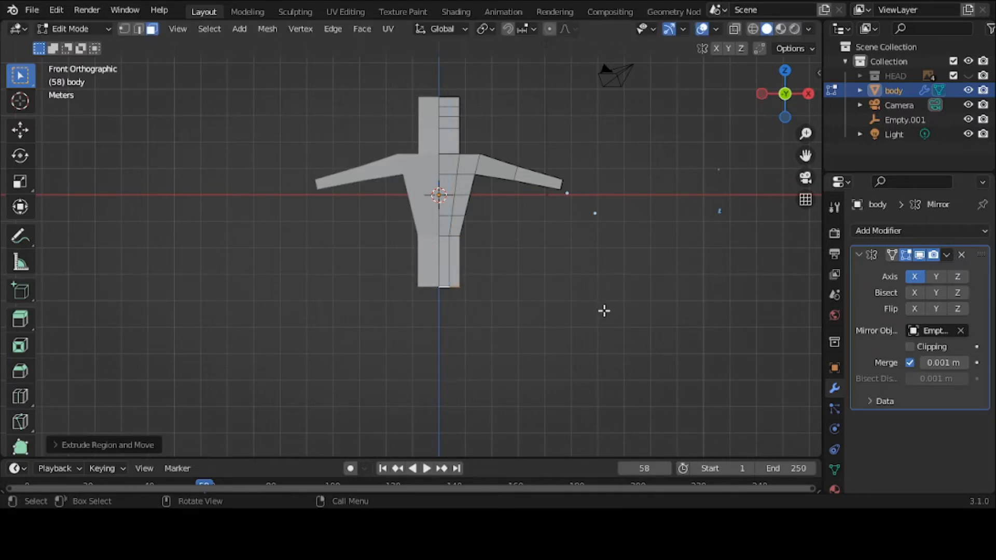
pyautogui.press('s')
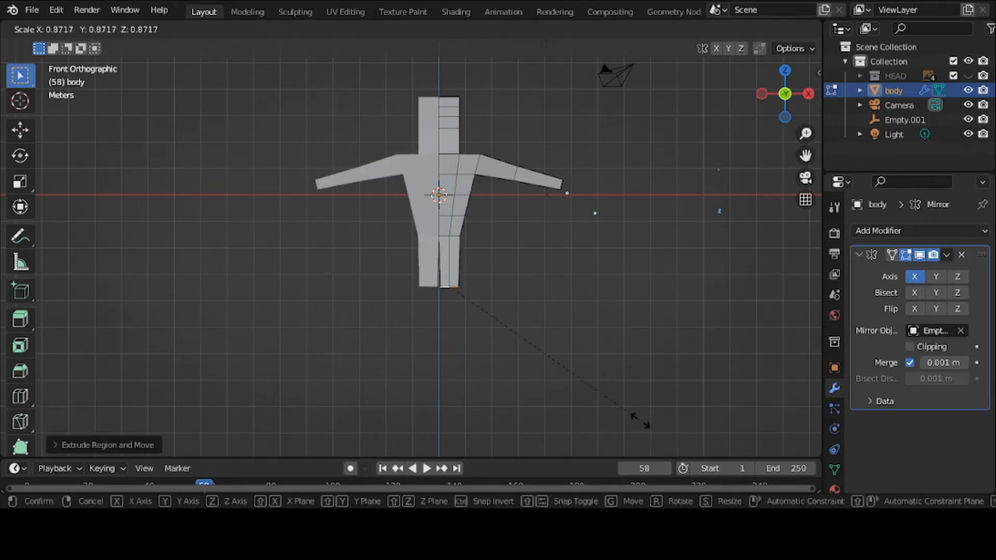
pyautogui.click(622, 405)
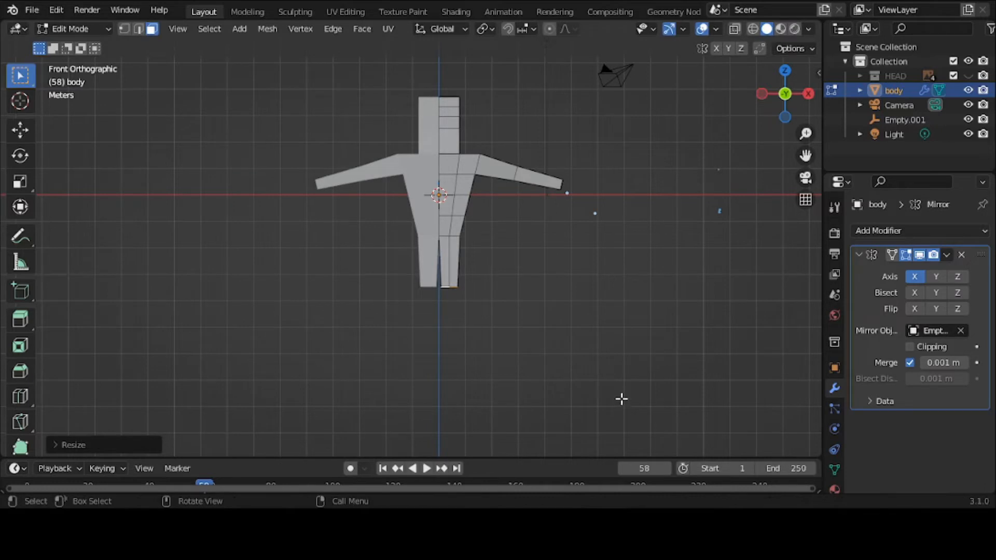
pyautogui.press('e')
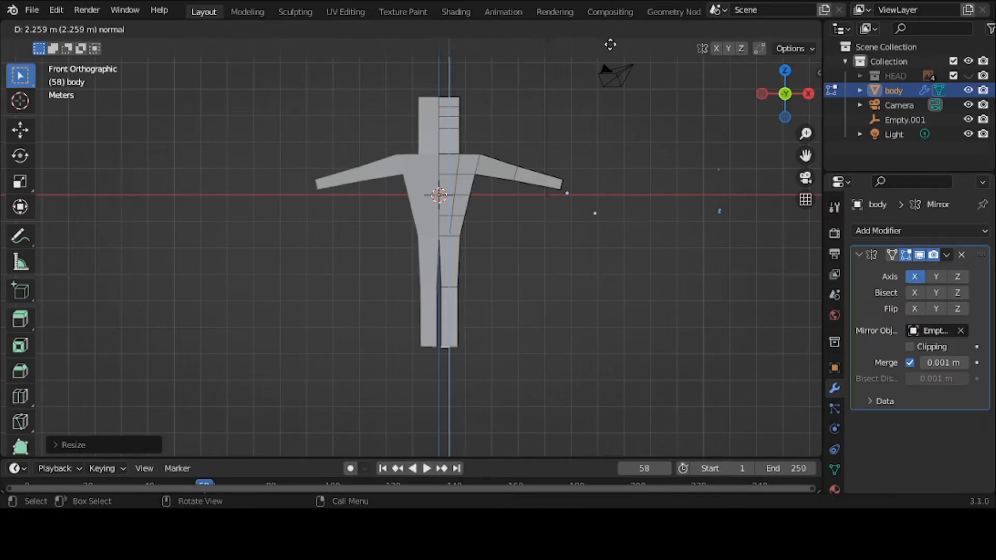
pyautogui.click(607, 47)
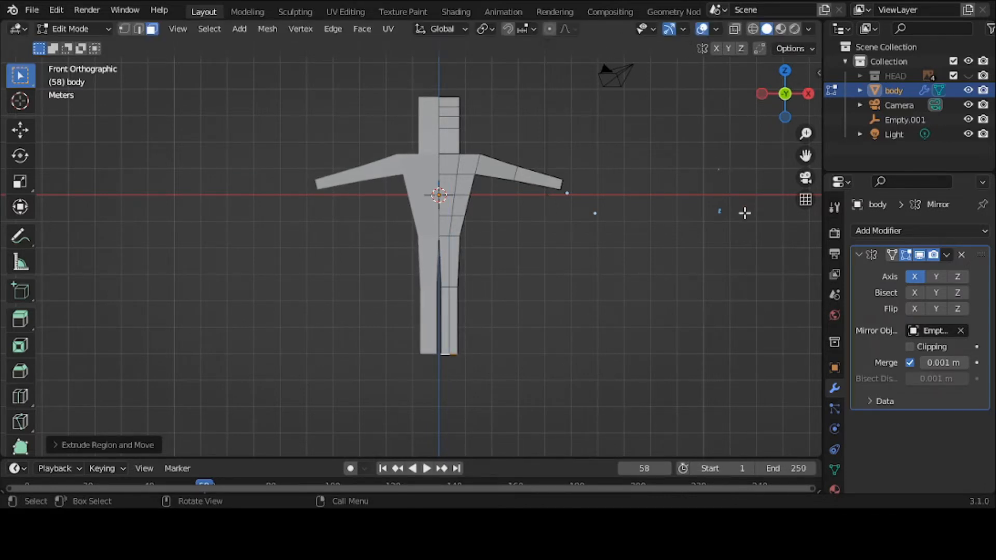
pyautogui.press('s')
pyautogui.click(665, 207)
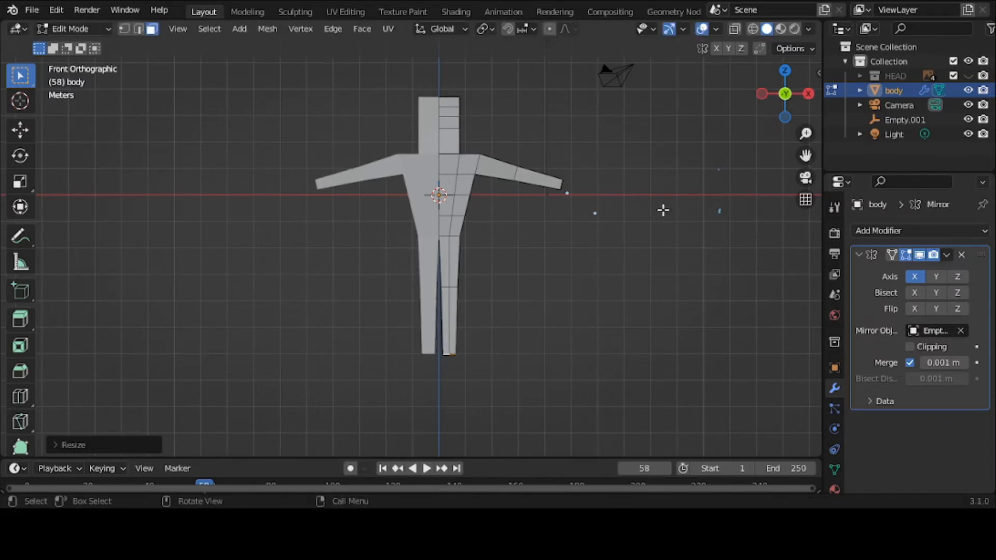
pyautogui.press('g')
pyautogui.press('x')
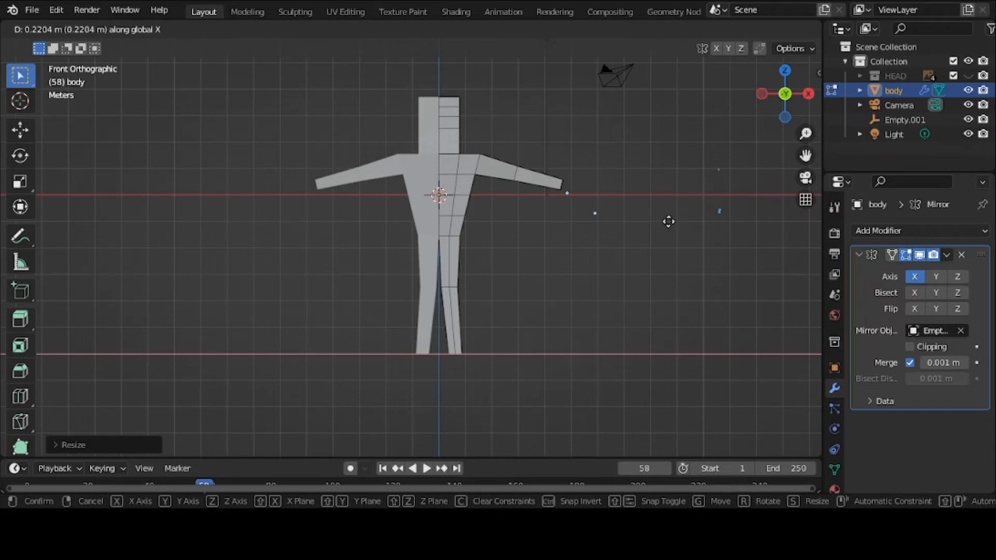
pyautogui.click(669, 221)
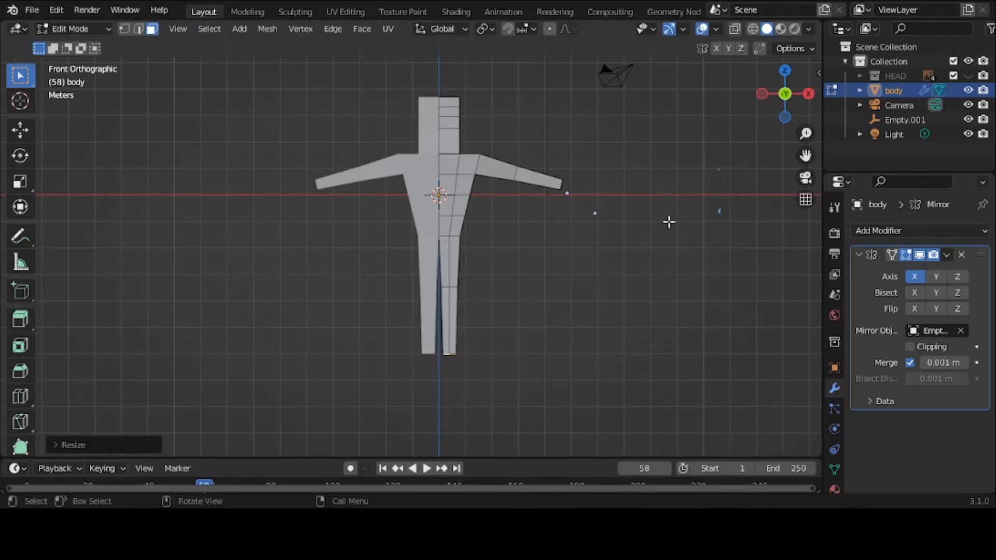
pyautogui.hotkey('ctrl', 'z')
pyautogui.hotkey('ctrl', 'z')
pyautogui.hotkey('ctrl', 'z')
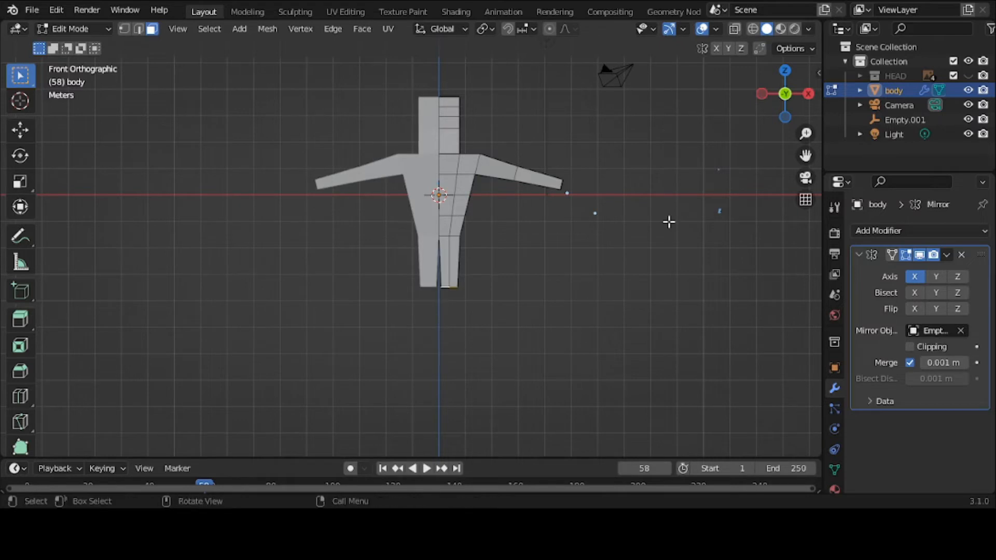
# Move the end of the upper leg outward along the X axis by about 0.6 m.
pyautogui.press('g')
pyautogui.press('x')
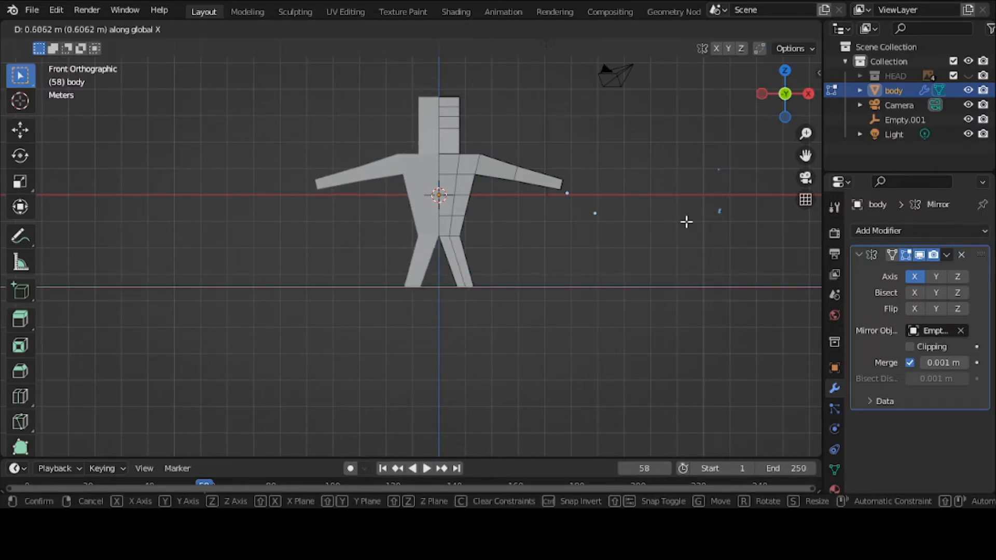
pyautogui.click(686, 219)
# Extrude the end of the upper leg straight down about 2.2 m into a lower leg, and save the file.
pyautogui.press('e')
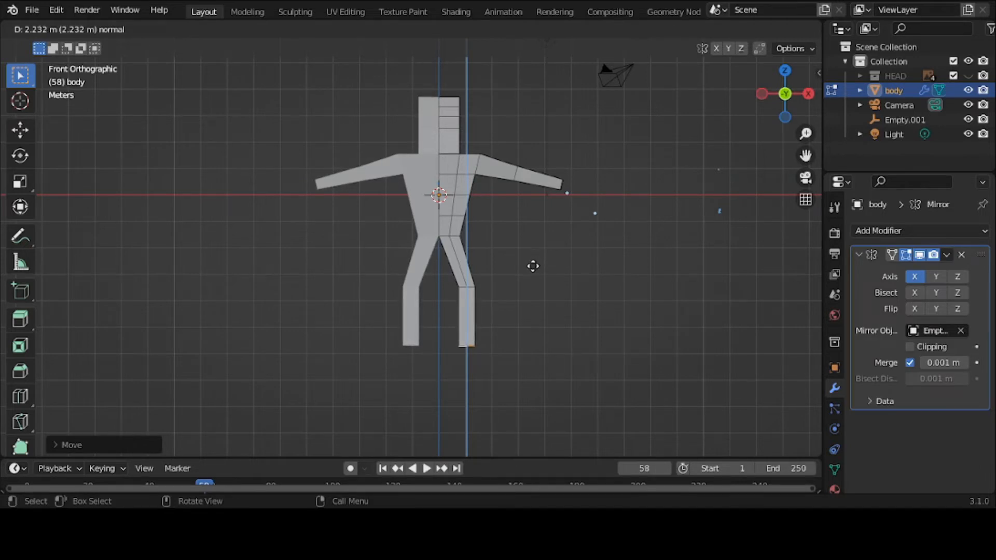
pyautogui.click(533, 266)
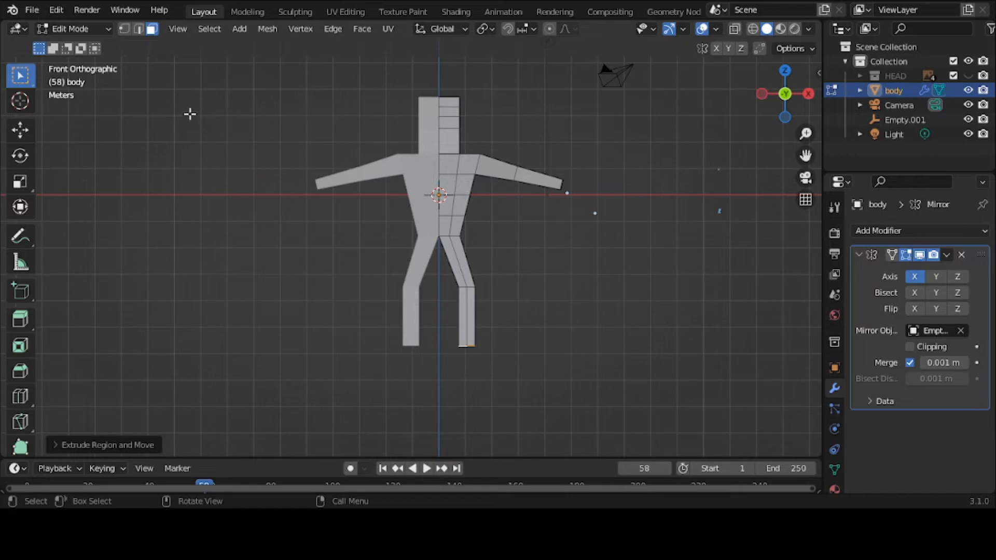
pyautogui.click(32, 10)
pyautogui.click(52, 102)
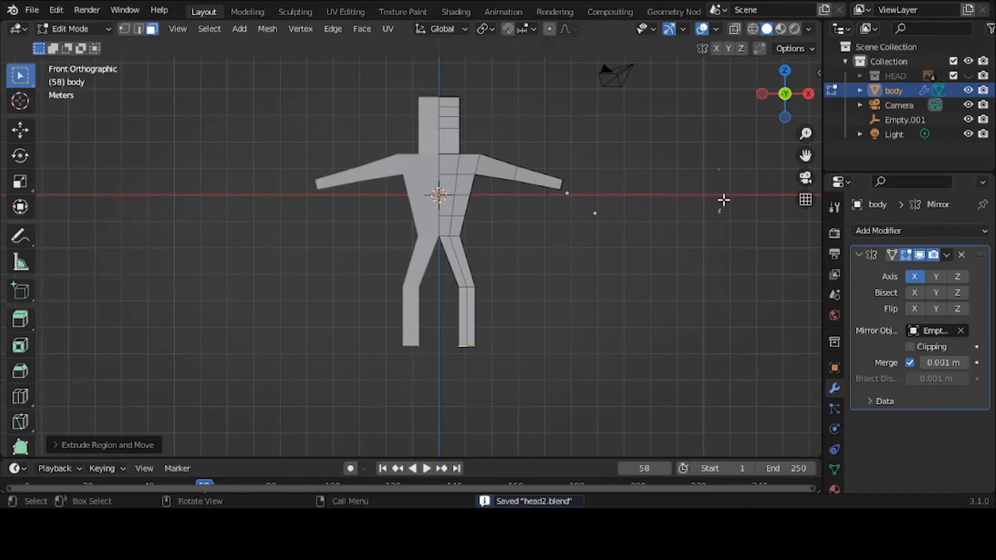
# Add three horizontal loop cuts around the neck between the head block and the shoulders.
pyautogui.scroll(2, 693, 162)
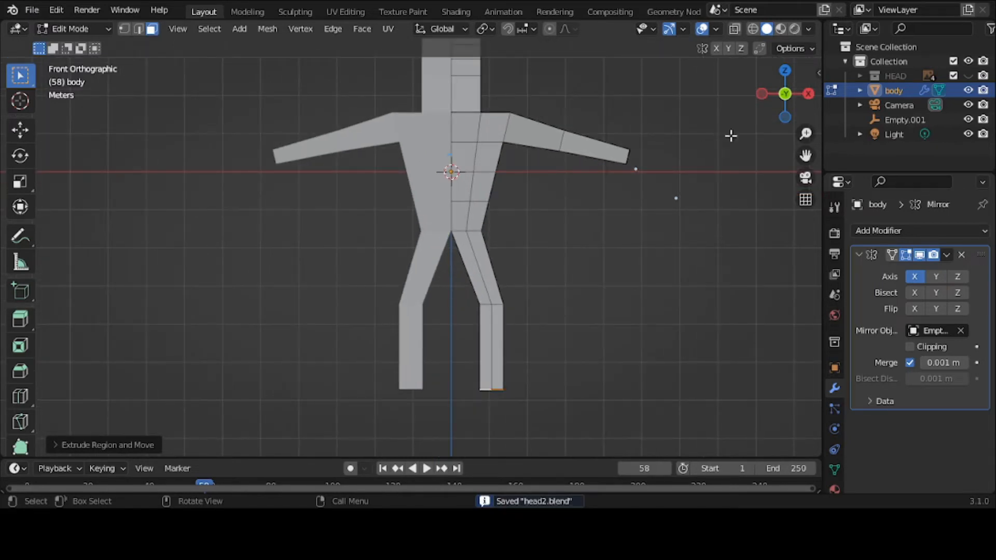
pyautogui.moveTo(805, 155); pyautogui.dragTo(805, 252)
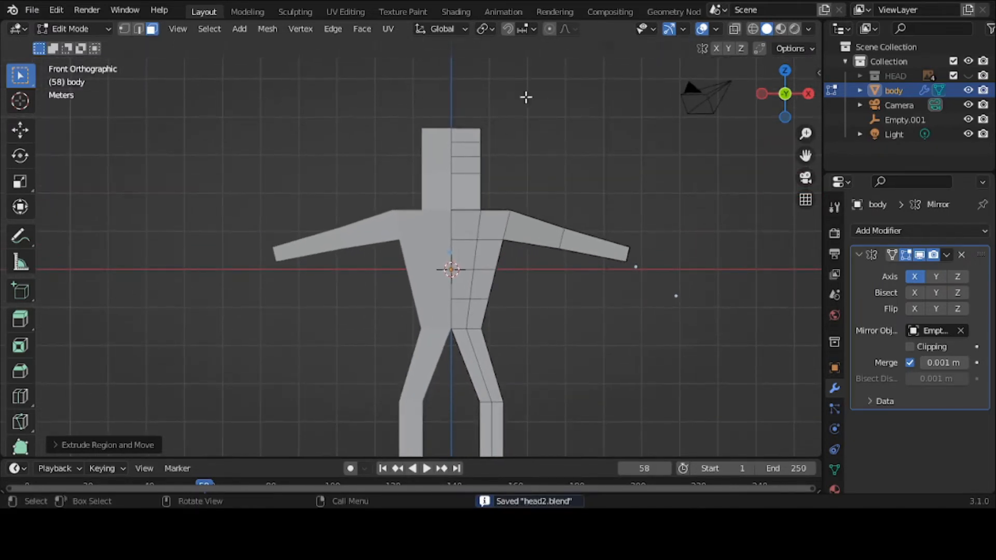
pyautogui.moveTo(526, 96); pyautogui.dragTo(556, 161, button='middle')
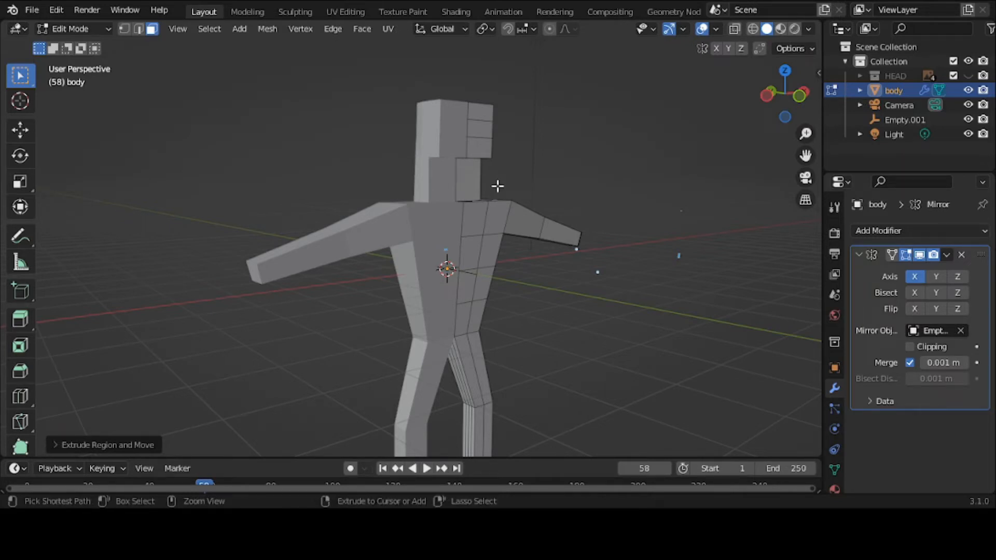
pyautogui.hotkey('ctrl', 'r')
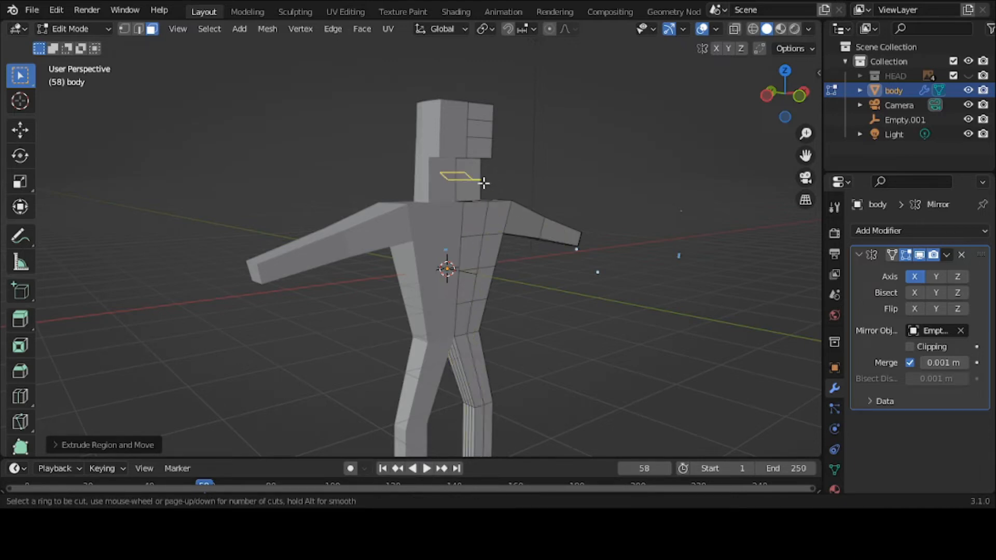
pyautogui.scroll(2, 483, 180)
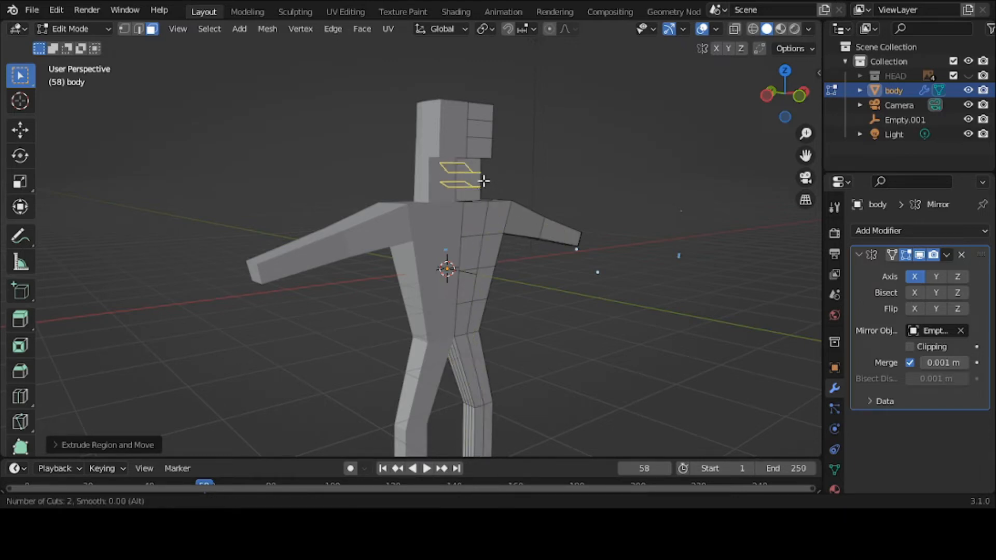
pyautogui.scroll(-1, 484, 180)
pyautogui.click(483, 180)
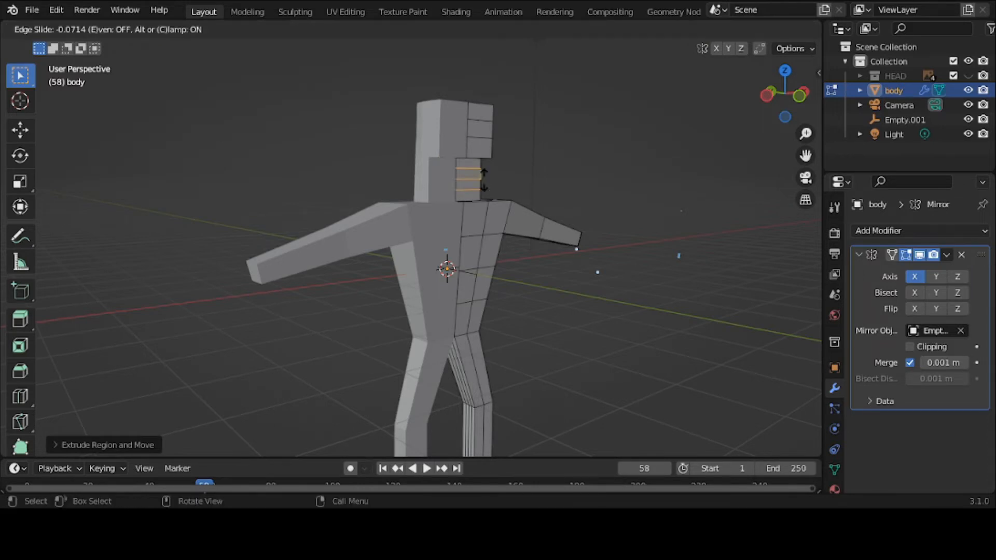
pyautogui.click(483, 181)
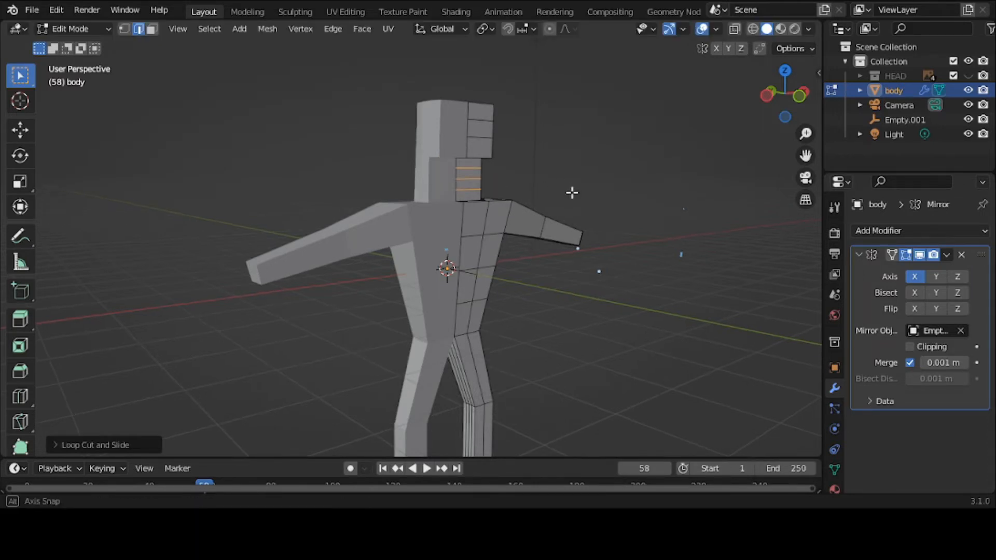
pyautogui.press('`')
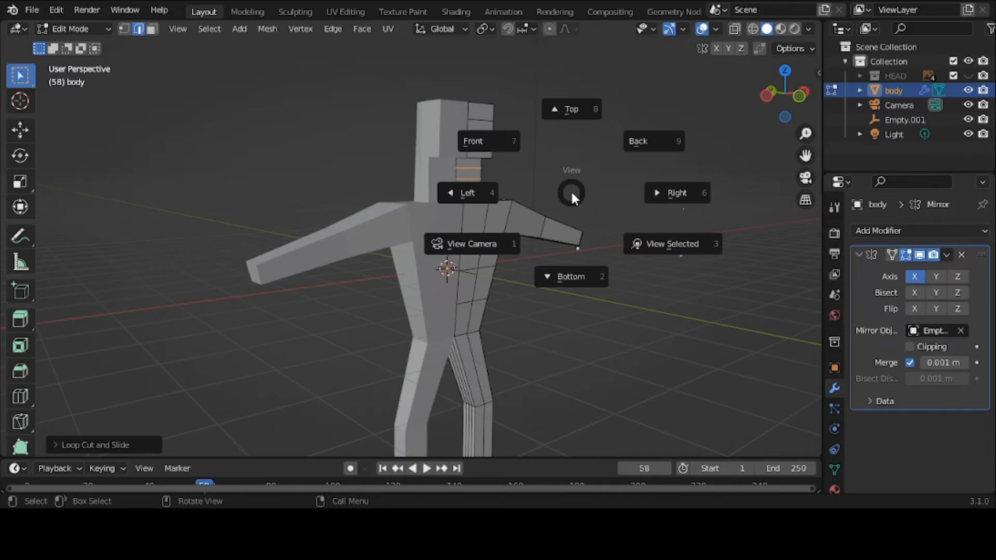
pyautogui.click(518, 152)
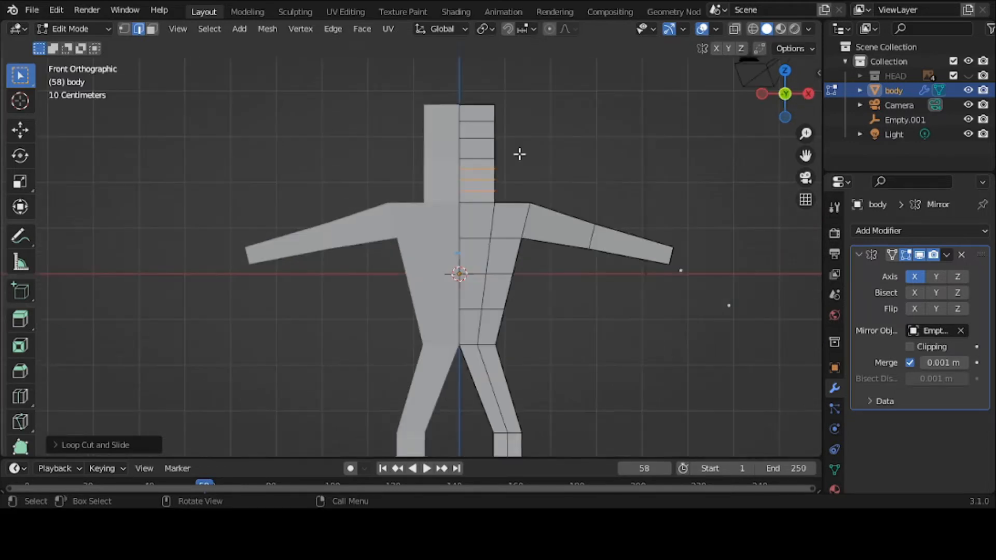
pyautogui.moveTo(519, 152); pyautogui.dragTo(349, 171, button='middle')
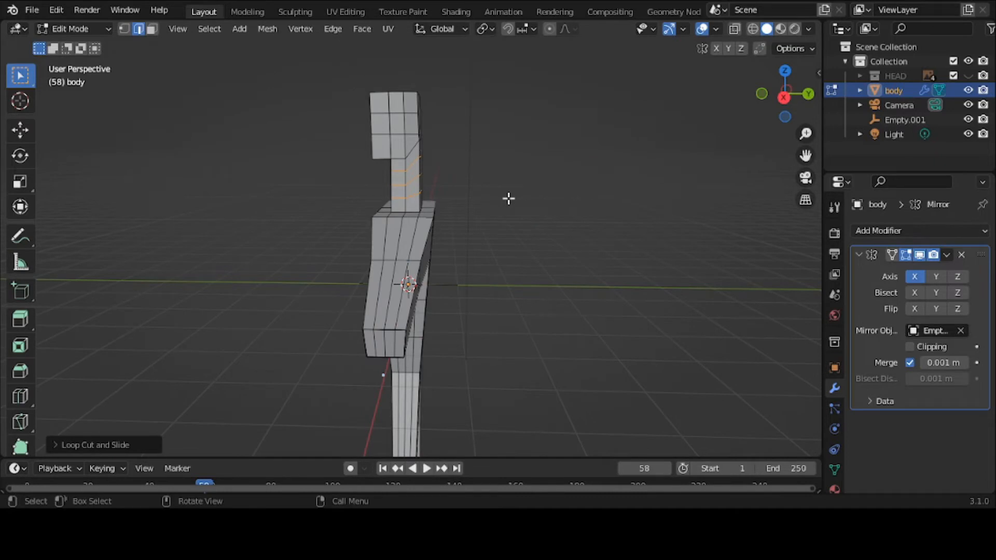
pyautogui.press('s')
pyautogui.press('z')
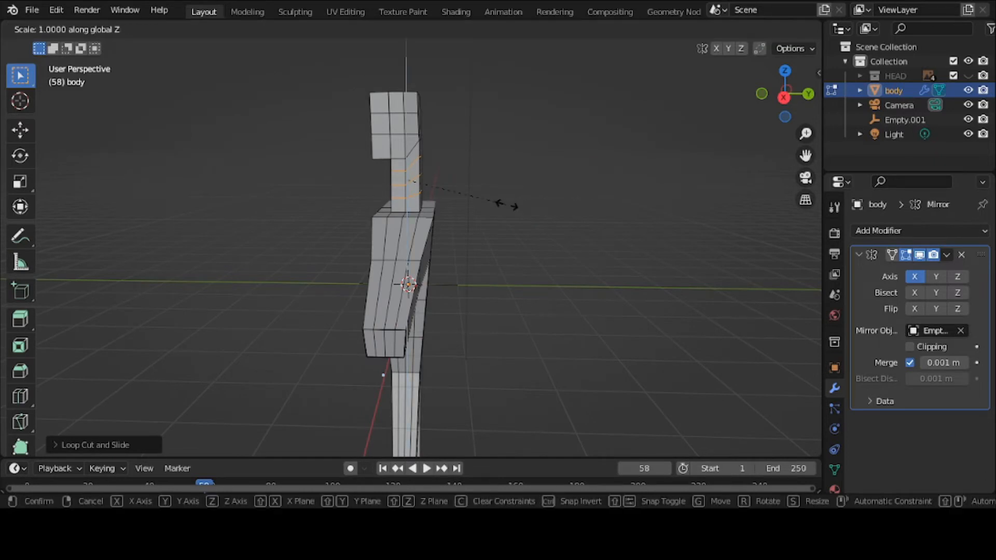
pyautogui.click(502, 203)
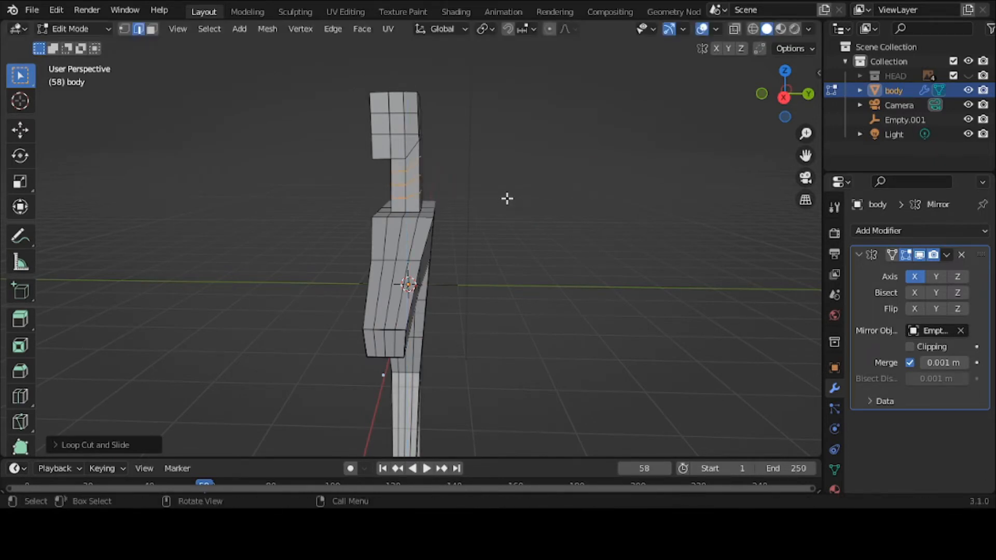
pyautogui.click(506, 198)
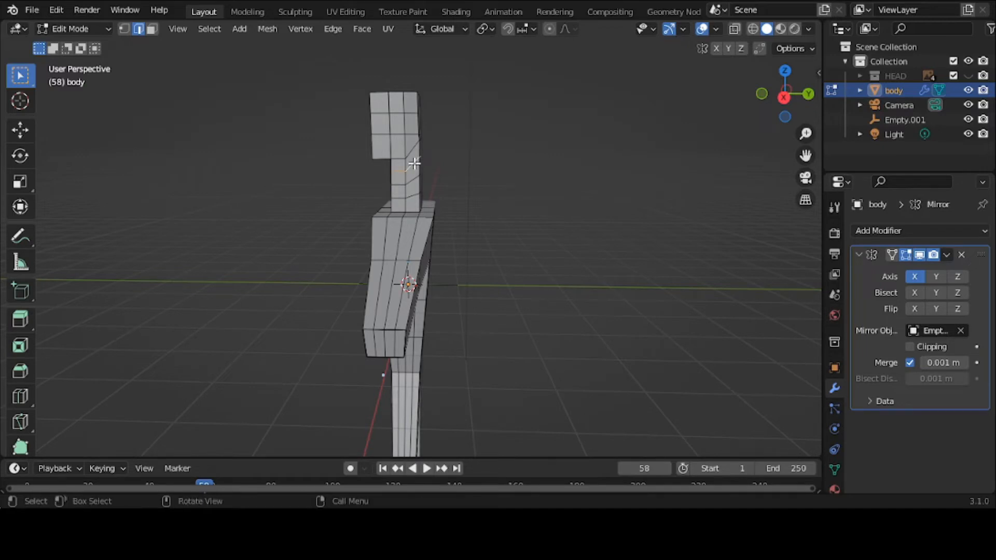
# Flatten the uppermost of the three neck edge loops by scaling it to 0 along the Z axis.
pyautogui.press('s')
pyautogui.press('z')
pyautogui.press('0')
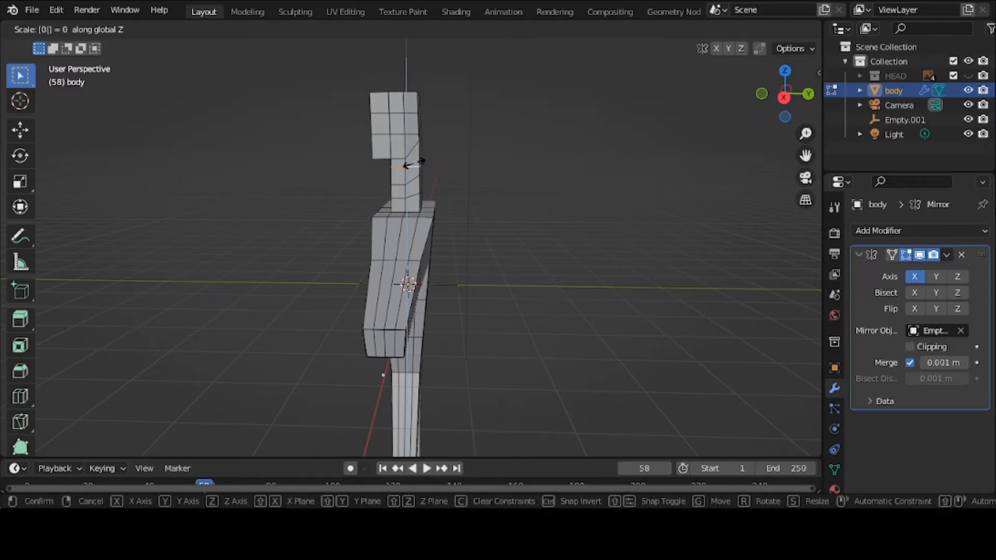
pyautogui.press('Return')
pyautogui.scroll(3, 426, 192)
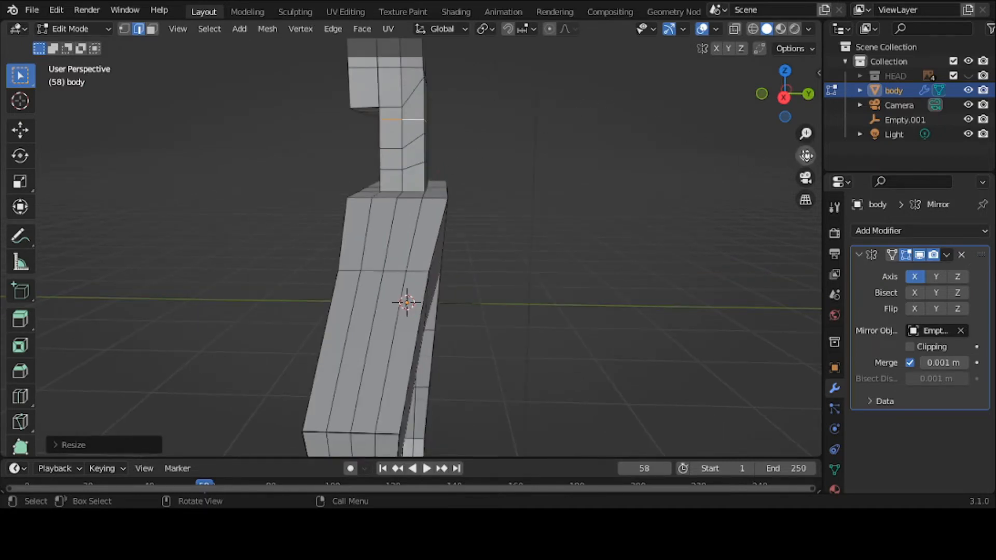
pyautogui.moveTo(805, 156); pyautogui.dragTo(815, 170)
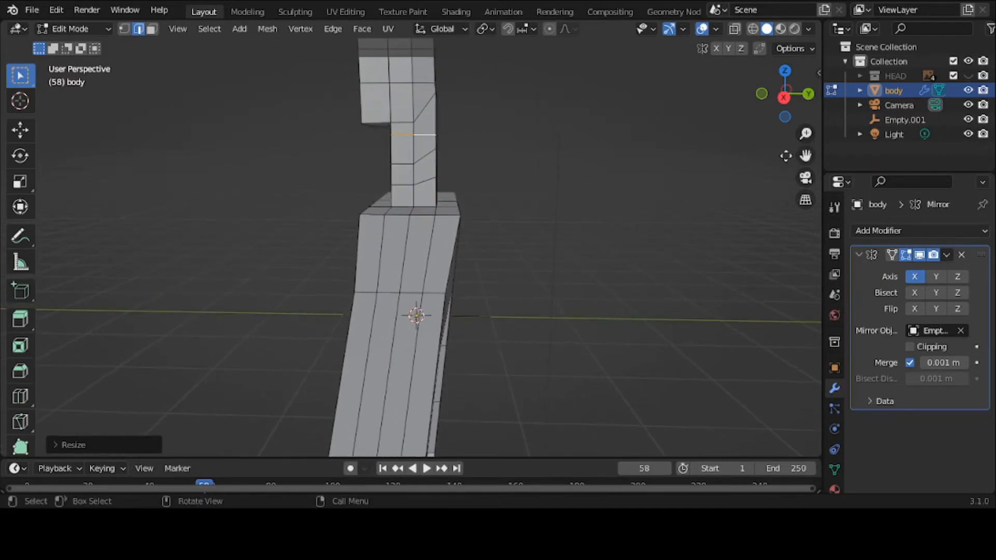
# Flatten the middle neck edge loop by scaling it to 0 along the Z axis.
pyautogui.click(426, 154)
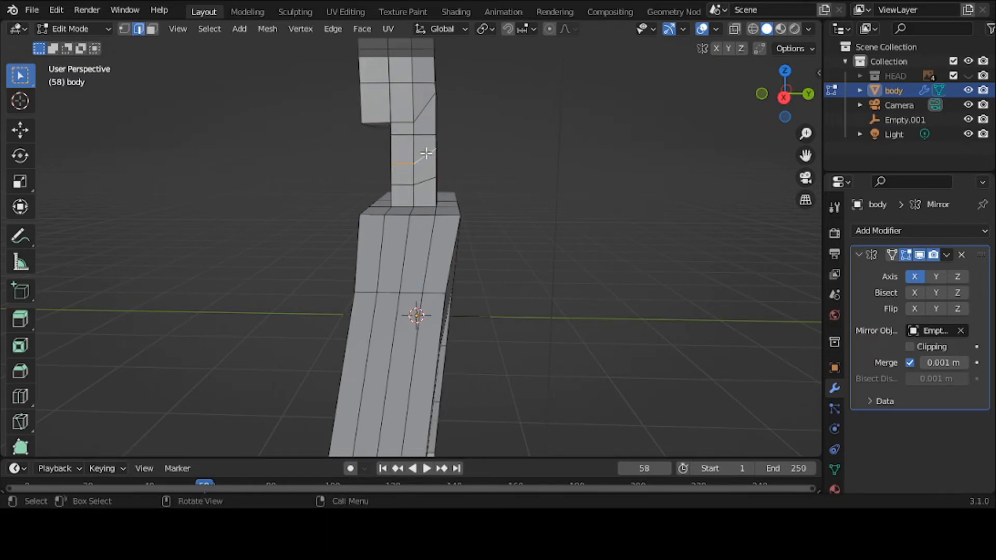
pyautogui.write('sz')
pyautogui.write('0')
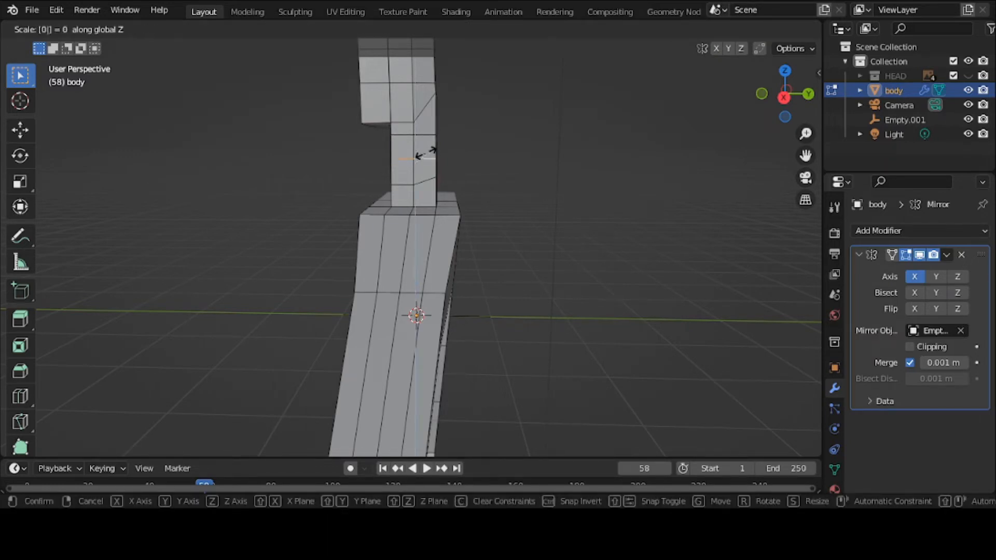
pyautogui.press('Return')
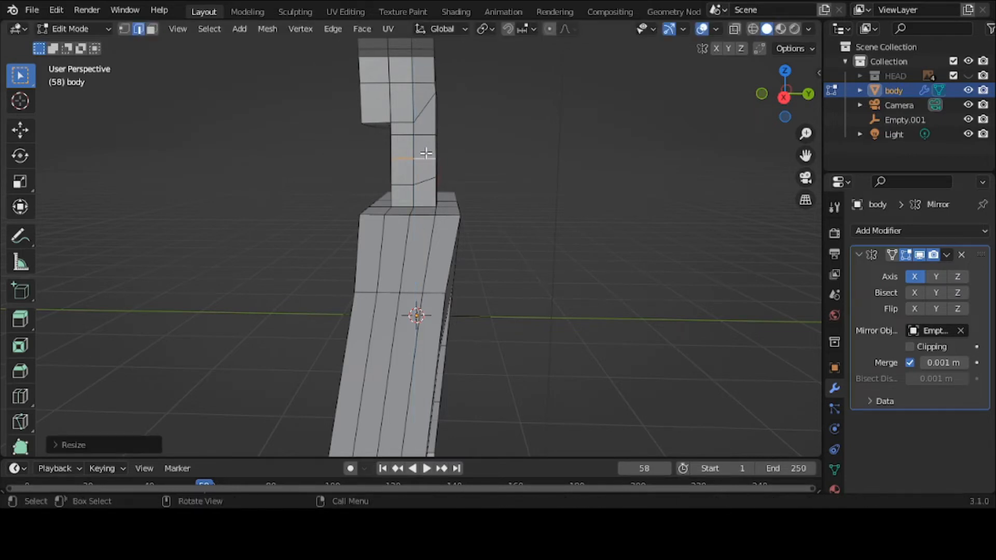
# Flatten the lowest of the three neck edge loops by scaling it to 0 along the Z axis.
pyautogui.click(408, 184)
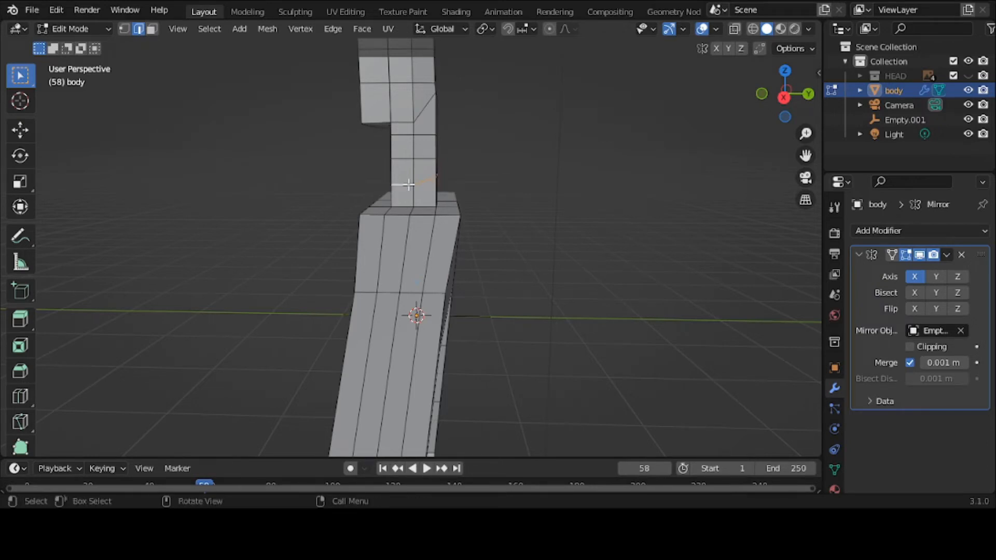
pyautogui.press('s')
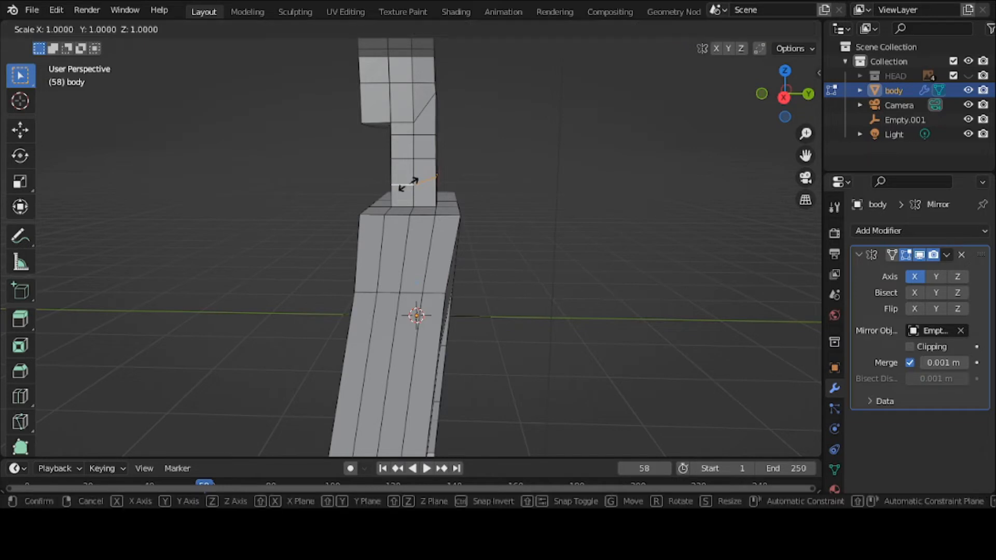
pyautogui.write('z')
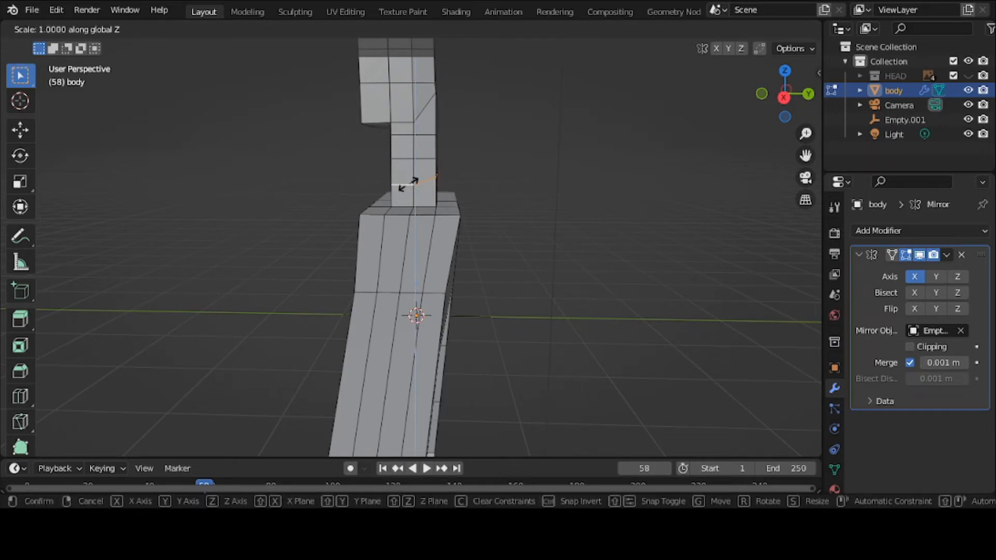
pyautogui.write('0')
pyautogui.press('Return')
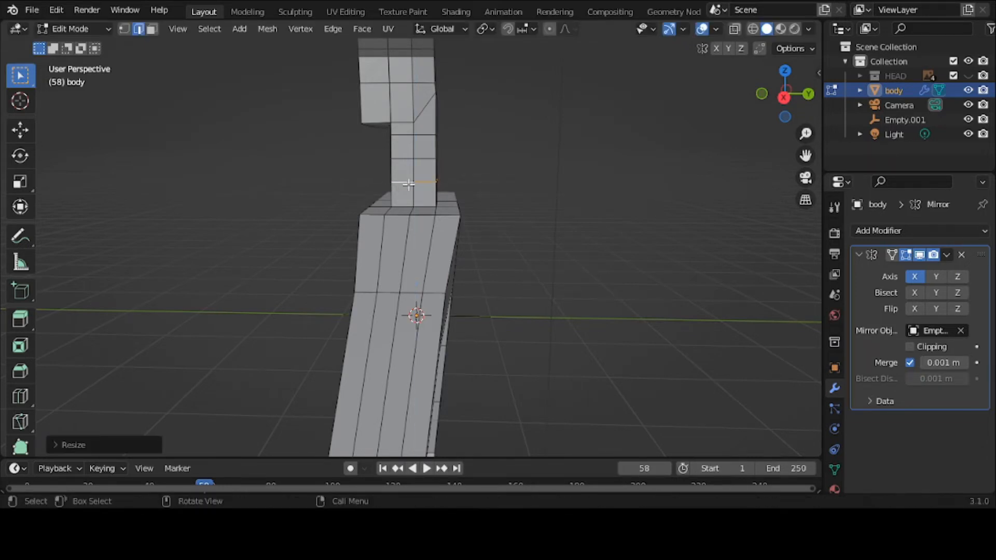
# Select all three horizontal neck edge loops and scale them slightly narrower along the Y axis.
pyautogui.moveTo(410, 181); pyautogui.dragTo(496, 187, button='middle')
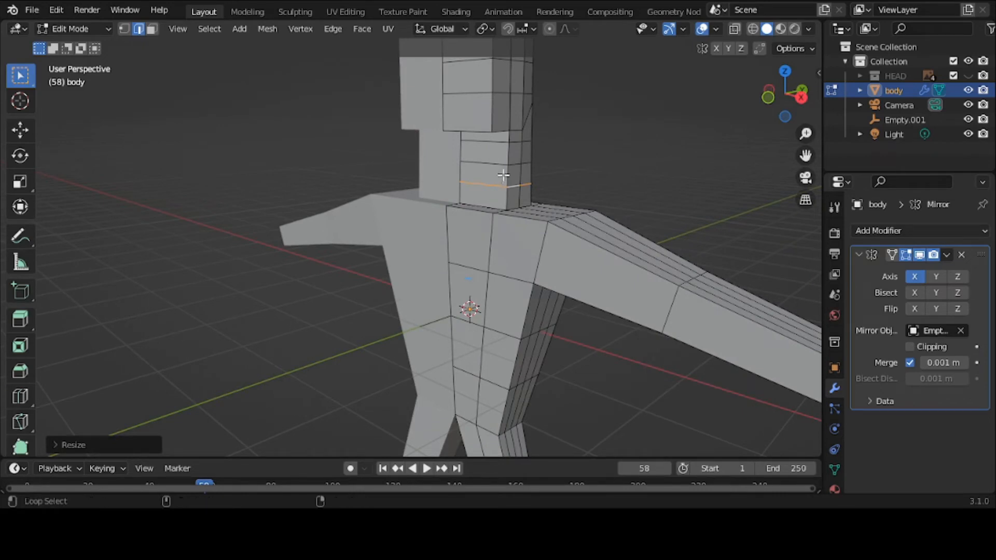
pyautogui.keyDown('alt'); pyautogui.keyDown('shift'); pyautogui.click(497, 164); pyautogui.keyUp('shift'); pyautogui.keyUp('alt')
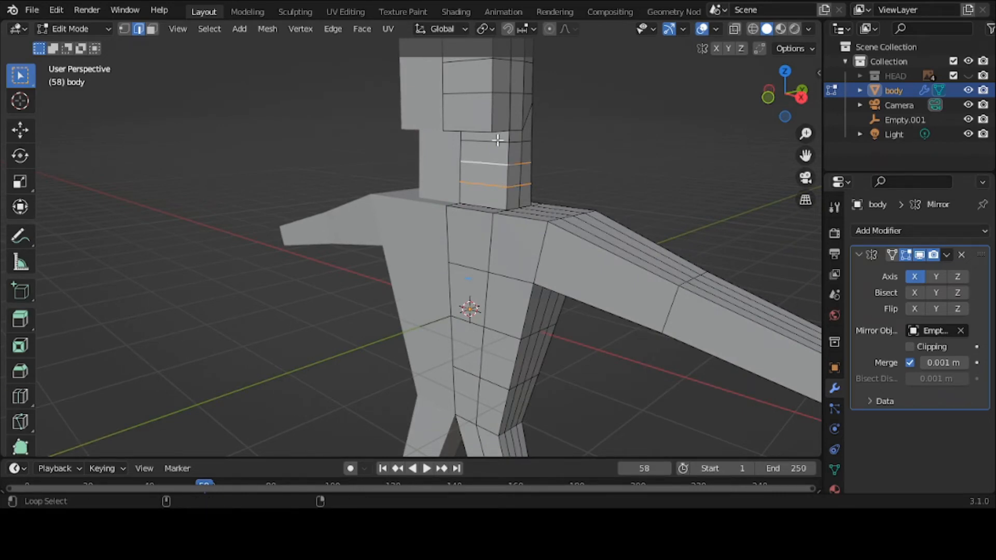
pyautogui.keyDown('alt'); pyautogui.keyDown('shift'); pyautogui.click(496, 140); pyautogui.keyUp('shift'); pyautogui.keyUp('alt')
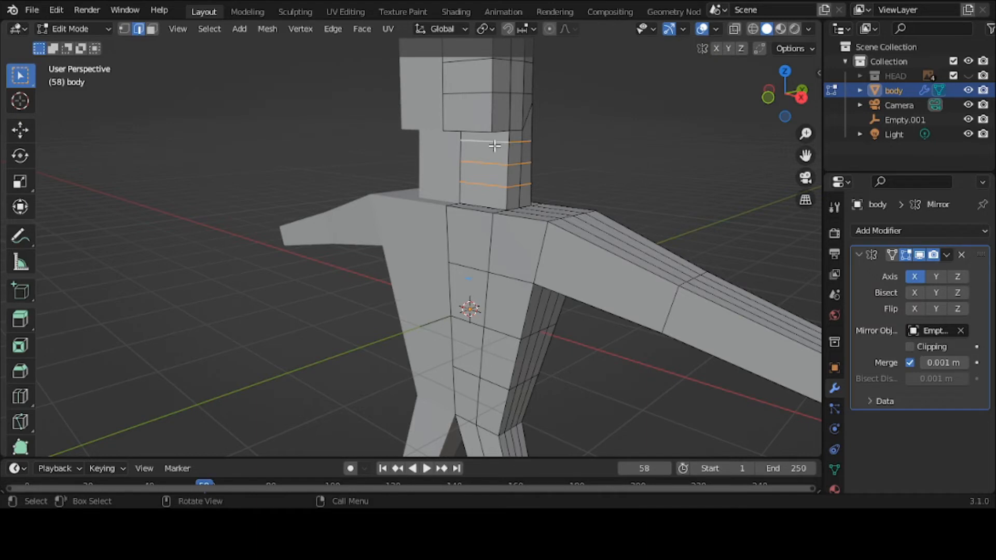
pyautogui.press('`')
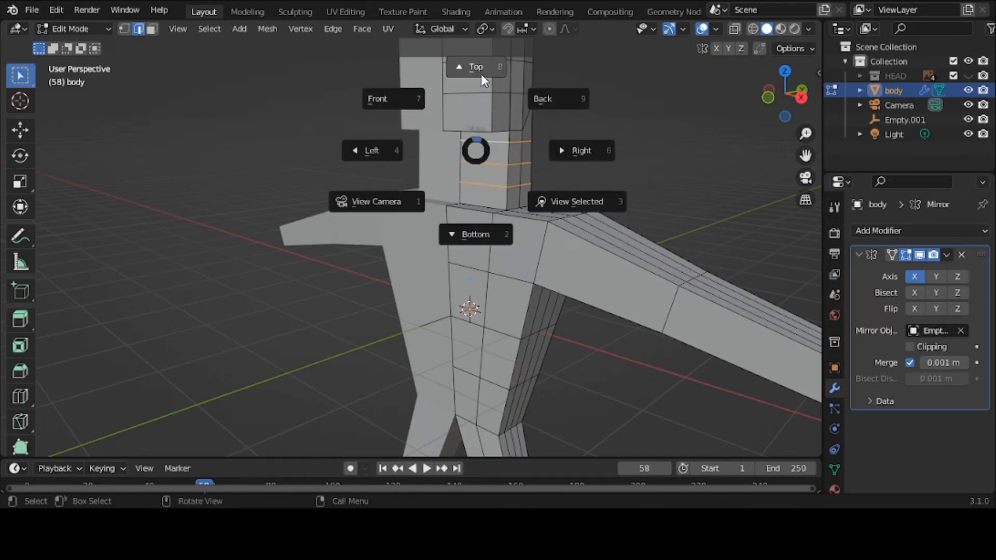
pyautogui.click(431, 88)
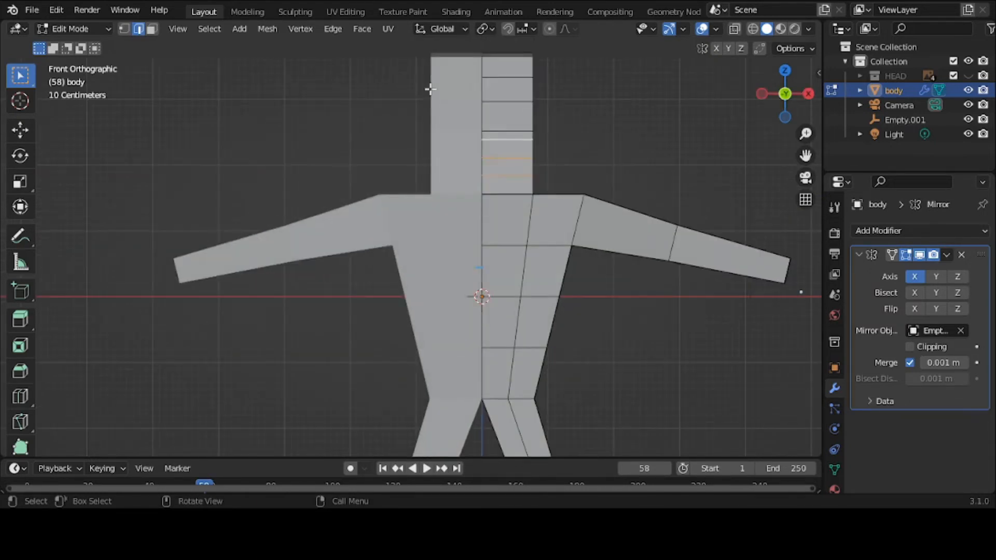
pyautogui.scroll(-2, 430, 89)
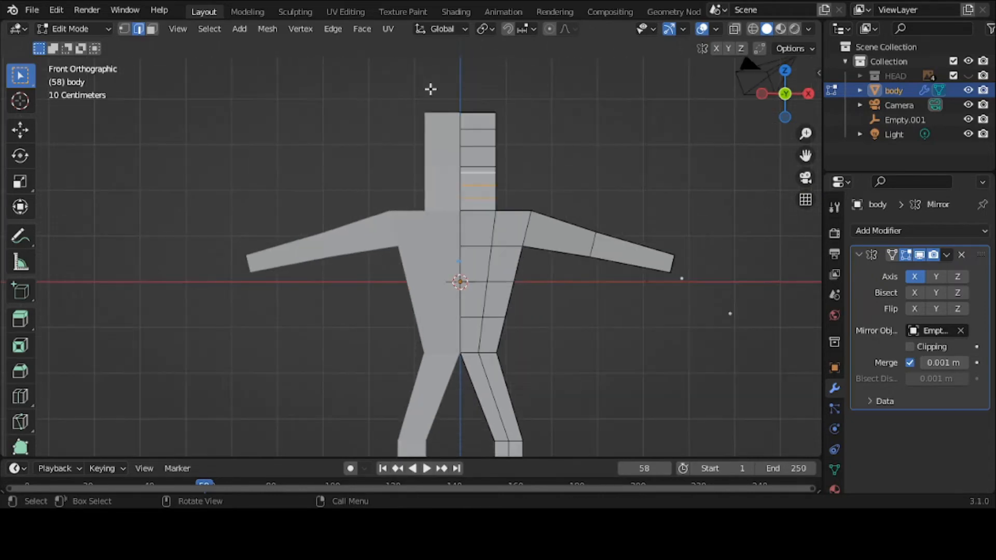
pyautogui.moveTo(429, 89); pyautogui.dragTo(280, 126, button='middle')
pyautogui.press('s')
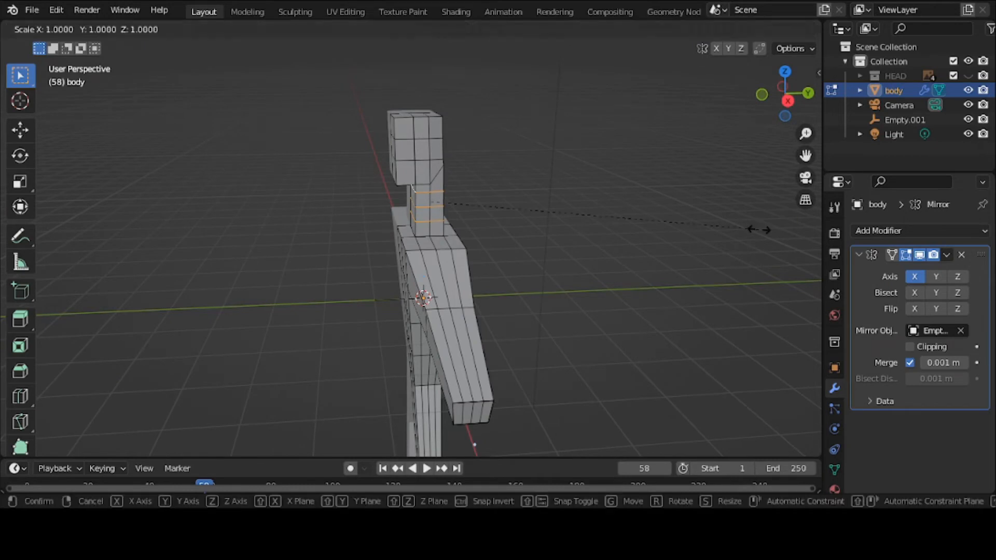
pyautogui.press('y')
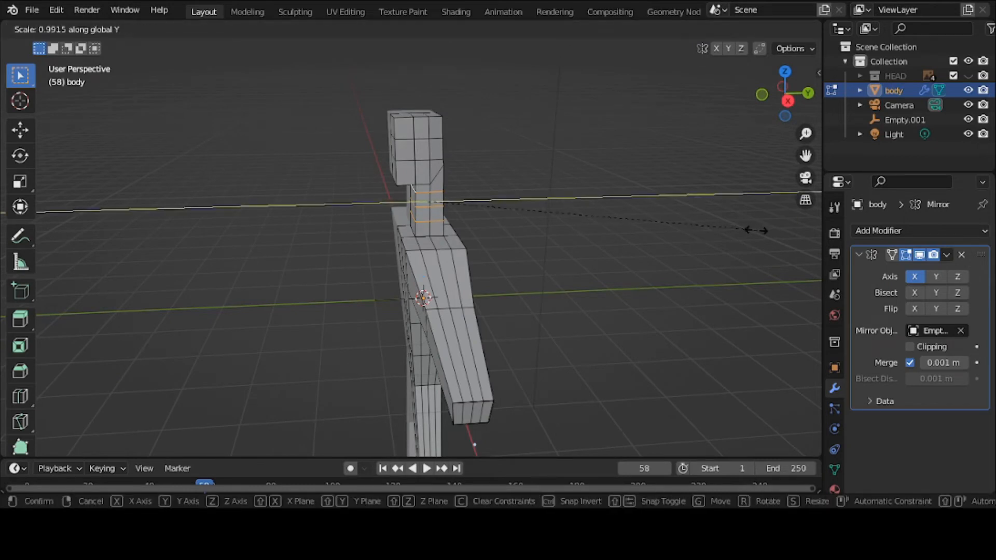
pyautogui.click(704, 227)
# Try to scale the three neck loops narrower along the X axis to about 0.79.
pyautogui.moveTo(610, 226); pyautogui.dragTo(727, 225, button='middle')
pyautogui.scroll(1, 594, 208)
pyautogui.press('s')
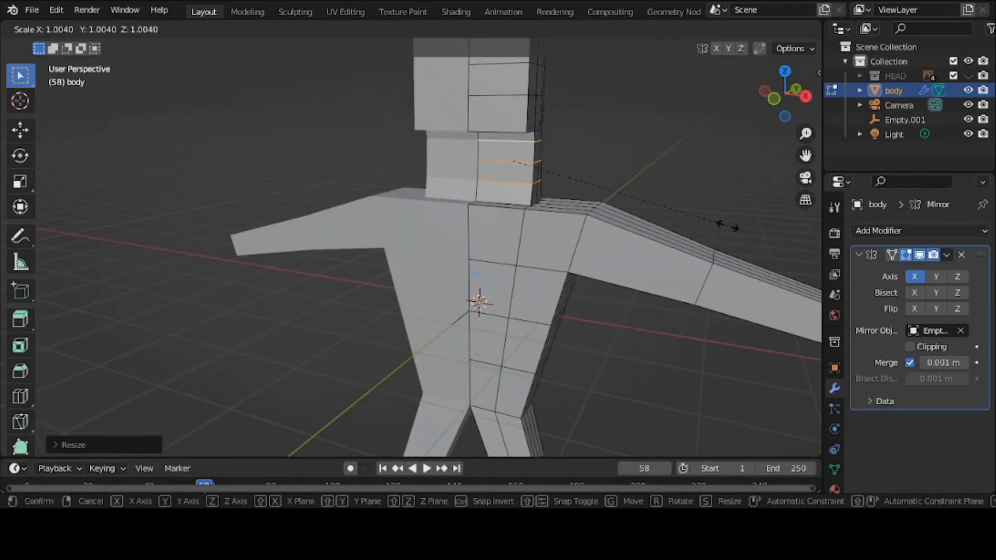
pyautogui.press('x')
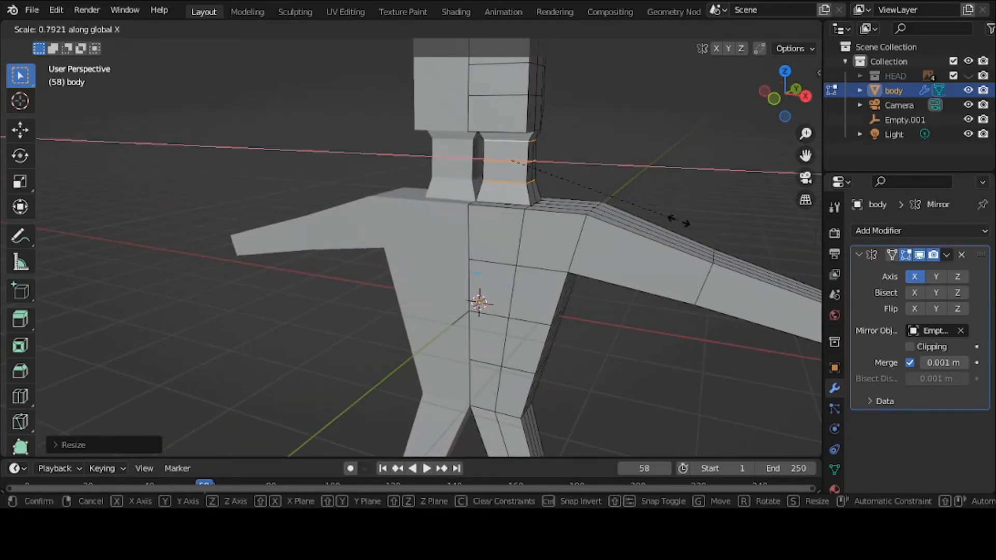
pyautogui.click(674, 222)
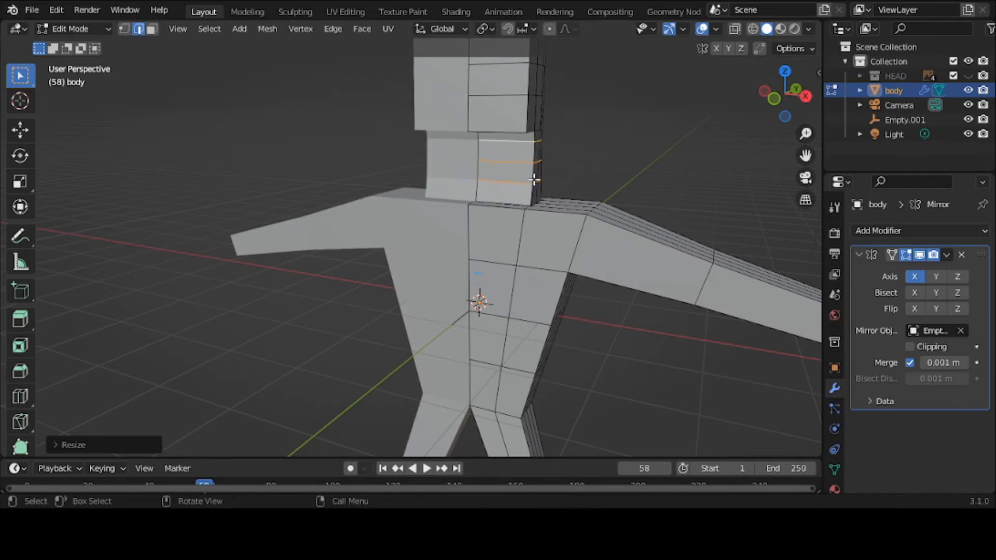
# Select only the outer side edges of the three neck loops and move them inward along the X axis by about 0.26 m.
pyautogui.moveTo(551, 151); pyautogui.dragTo(486, 158, button='middle')
pyautogui.hotkey('alt', 'a')
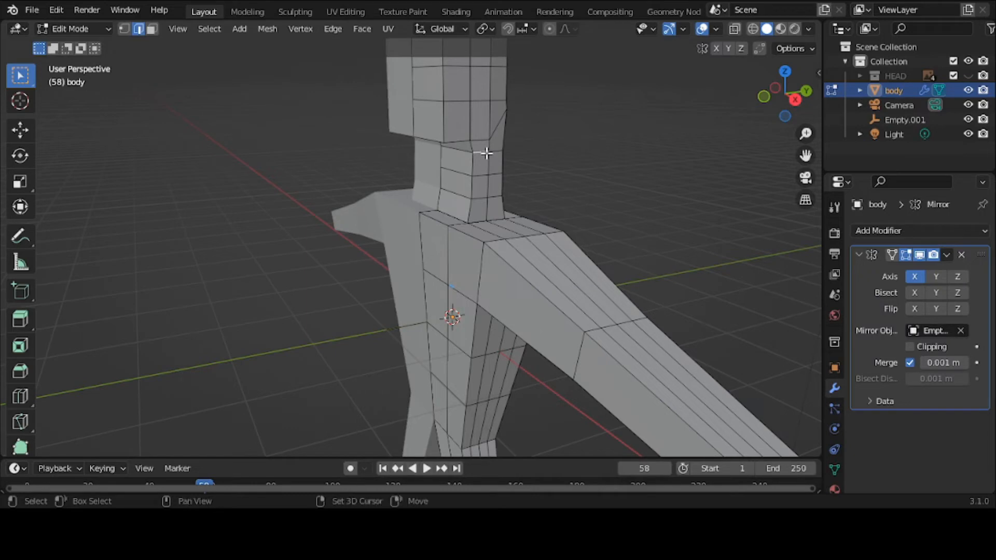
pyautogui.keyDown('shift'); pyautogui.click(486, 153); pyautogui.keyUp('shift')
pyautogui.keyDown('shift'); pyautogui.click(498, 151); pyautogui.keyUp('shift')
pyautogui.keyDown('shift'); pyautogui.click(496, 173); pyautogui.keyUp('shift')
pyautogui.keyDown('shift'); pyautogui.click(480, 175); pyautogui.keyUp('shift')
pyautogui.keyDown('shift'); pyautogui.click(499, 196); pyautogui.keyUp('shift')
pyautogui.moveTo(576, 211); pyautogui.dragTo(701, 216, button='middle')
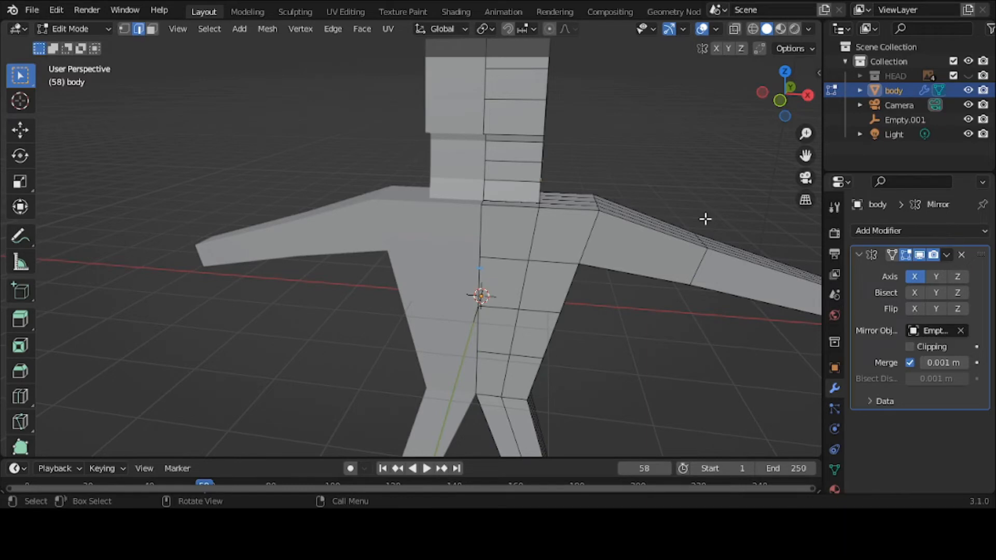
pyautogui.press('g')
pyautogui.press('x')
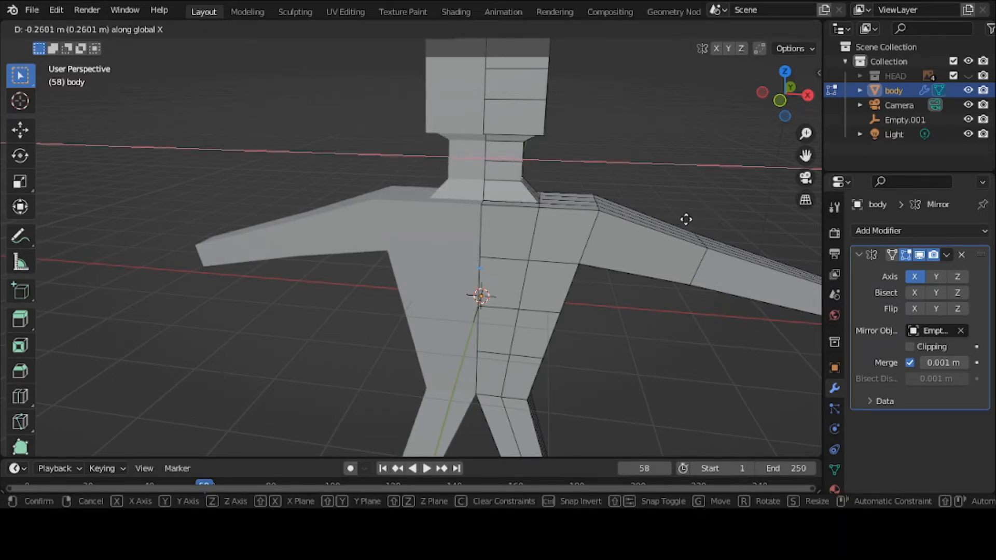
pyautogui.click(685, 217)
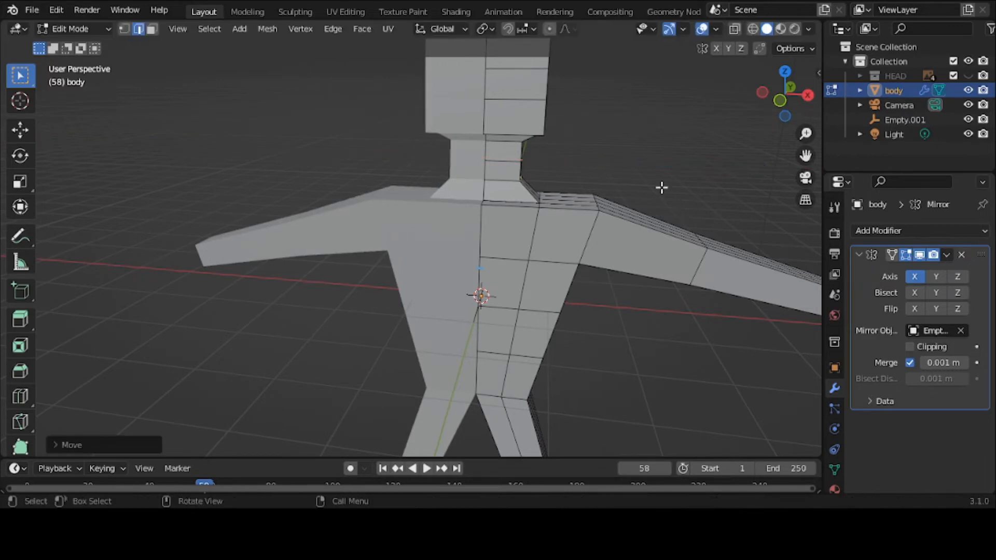
# Scale the middle neck loop's outer side edges, together with the upper arm's back edge, up along X to pinch the neck's middle inward.
pyautogui.moveTo(663, 184); pyautogui.dragTo(554, 171, button='middle')
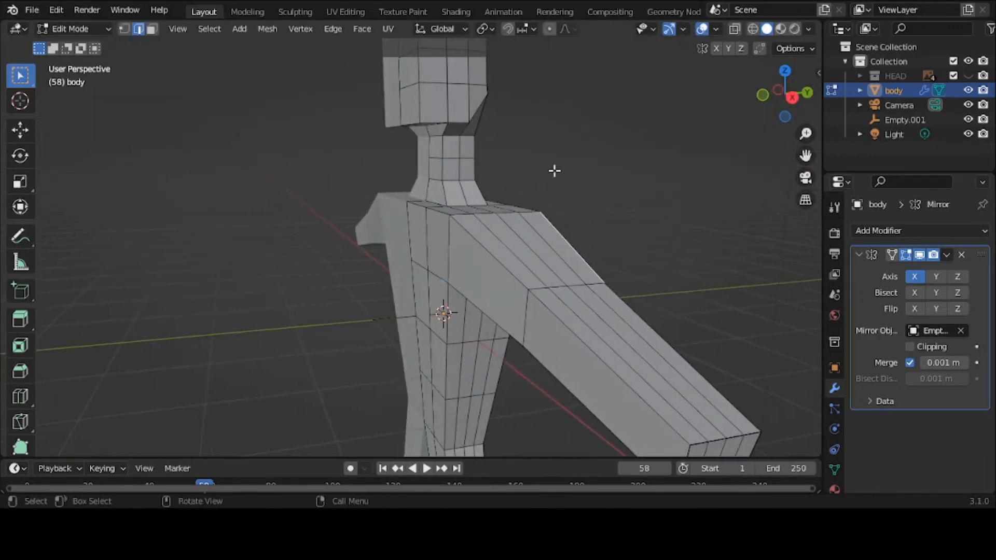
pyautogui.keyDown('shift'); pyautogui.click(454, 161); pyautogui.keyUp('shift')
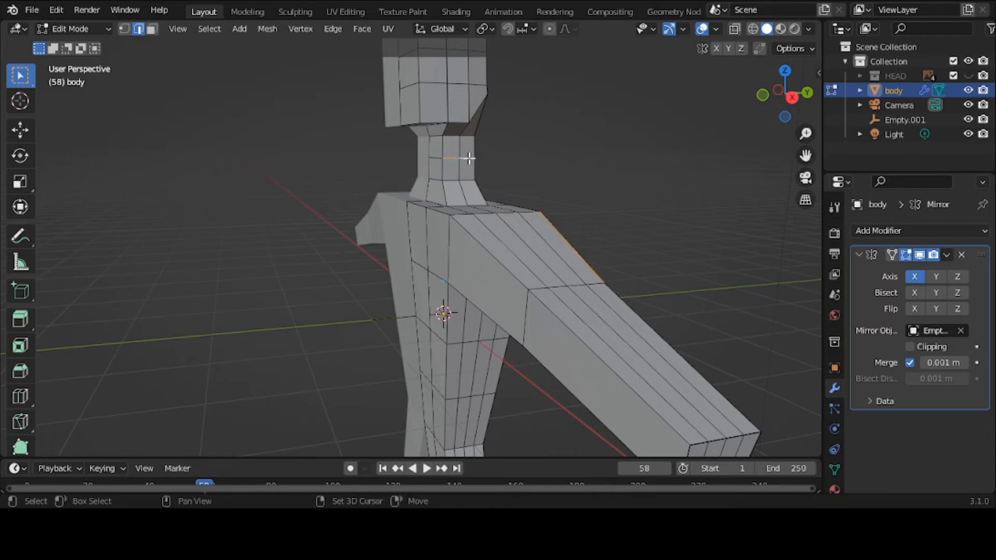
pyautogui.moveTo(468, 158); pyautogui.dragTo(596, 173, button='middle')
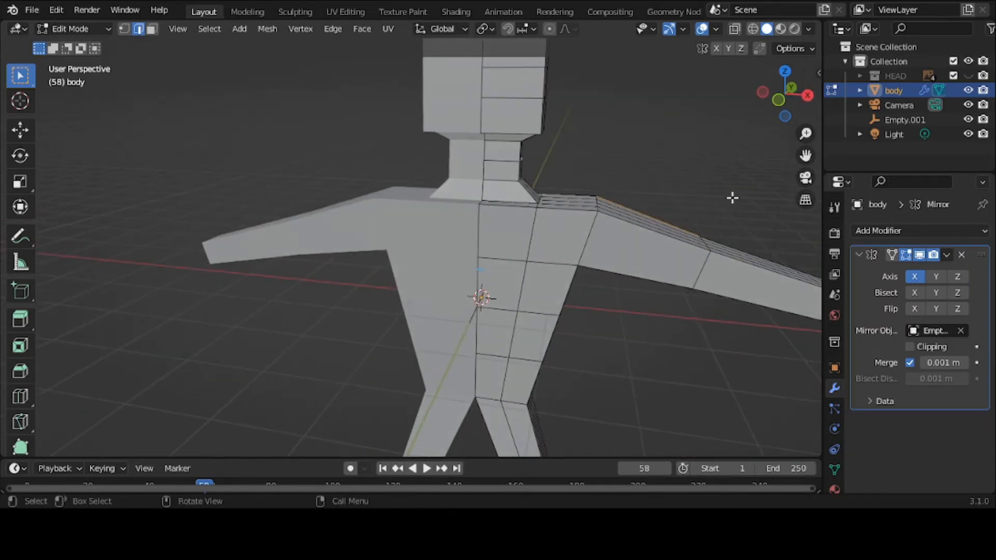
pyautogui.press('s')
pyautogui.press('x')
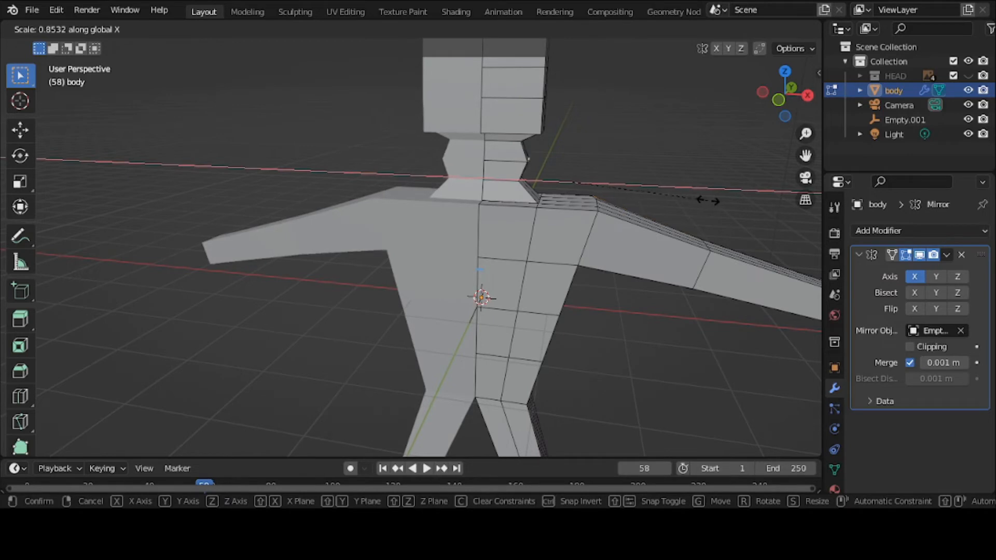
pyautogui.click(751, 193)
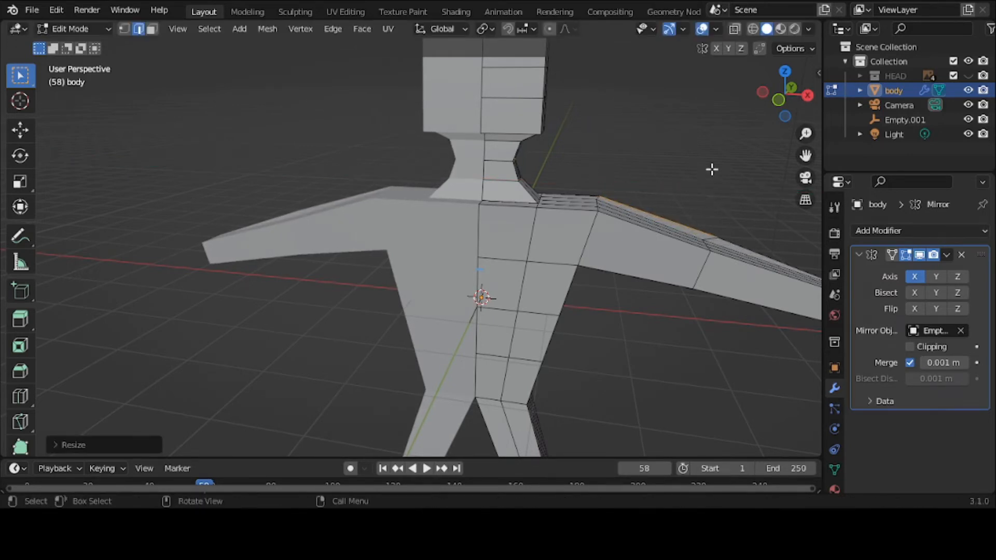
# Try to bevel the edge loop around the base of the neck where it meets the shoulders.
pyautogui.moveTo(712, 168); pyautogui.dragTo(664, 194, button='middle')
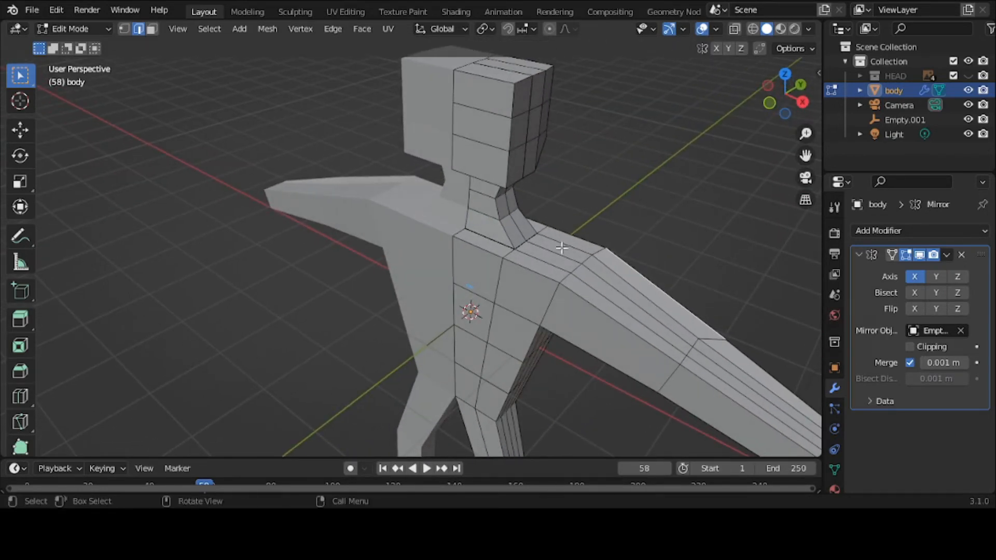
pyautogui.moveTo(578, 262); pyautogui.dragTo(591, 222, button='middle')
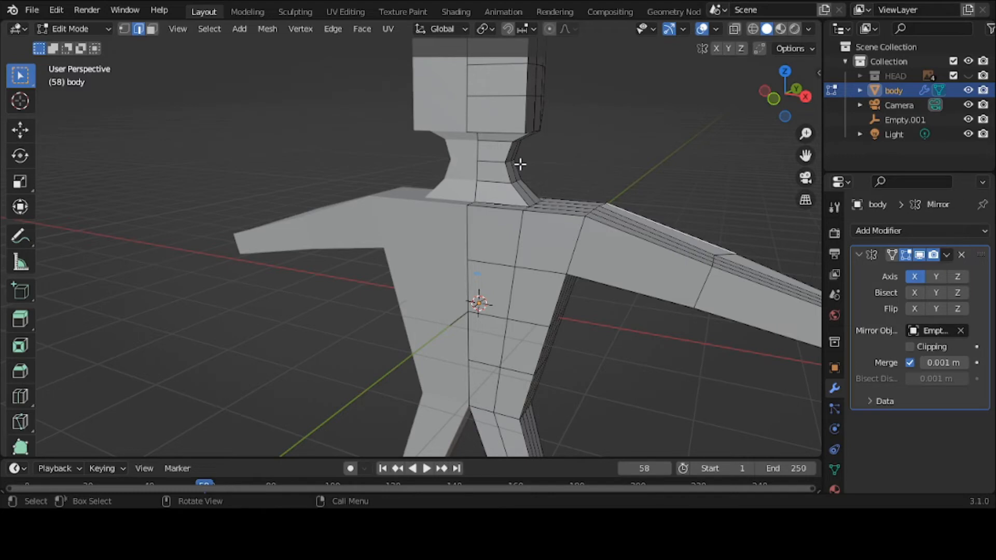
pyautogui.moveTo(526, 190); pyautogui.dragTo(478, 210, button='middle')
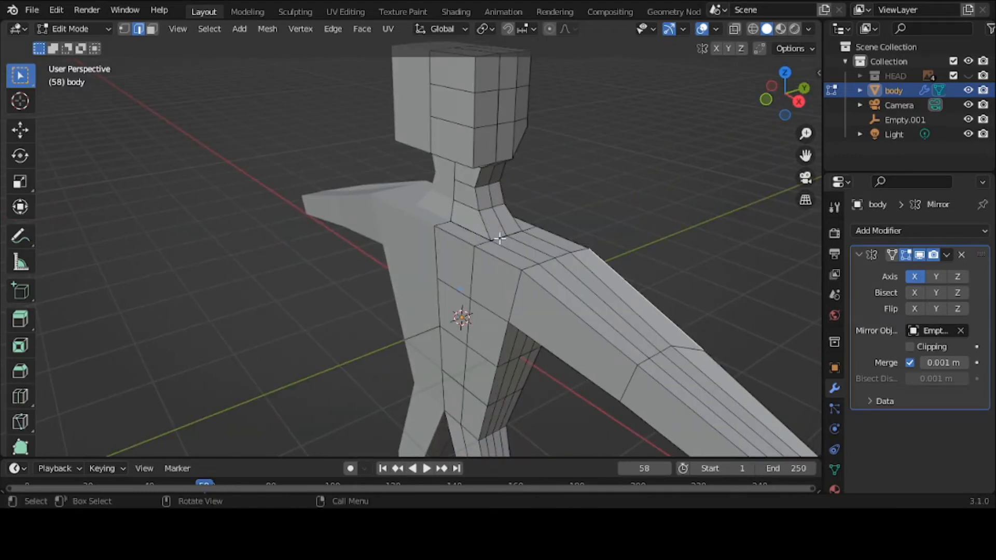
pyautogui.click(478, 232)
pyautogui.keyDown('alt'); pyautogui.click(478, 231); pyautogui.keyUp('alt')
pyautogui.moveTo(478, 232); pyautogui.dragTo(512, 240, button='middle')
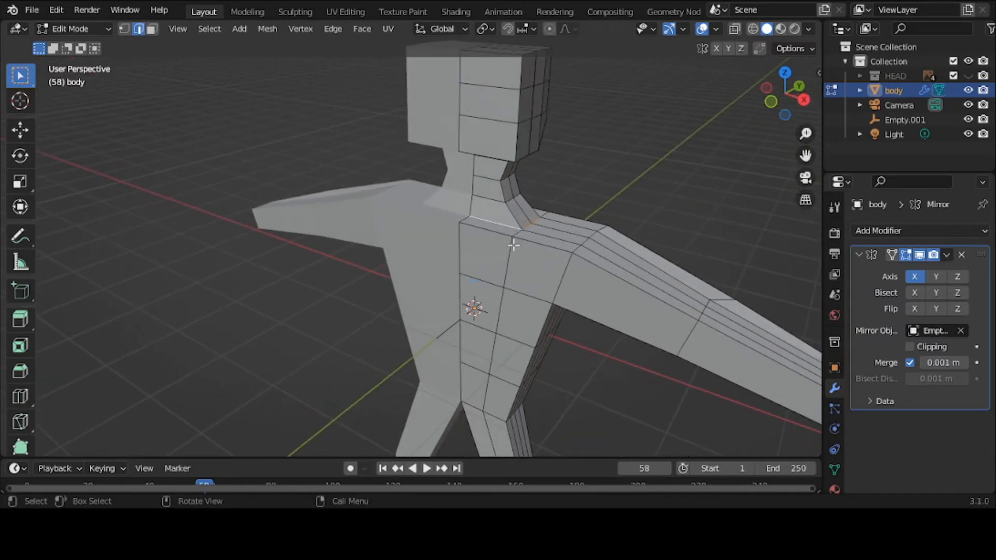
pyautogui.hotkey('ctrl', 'b')
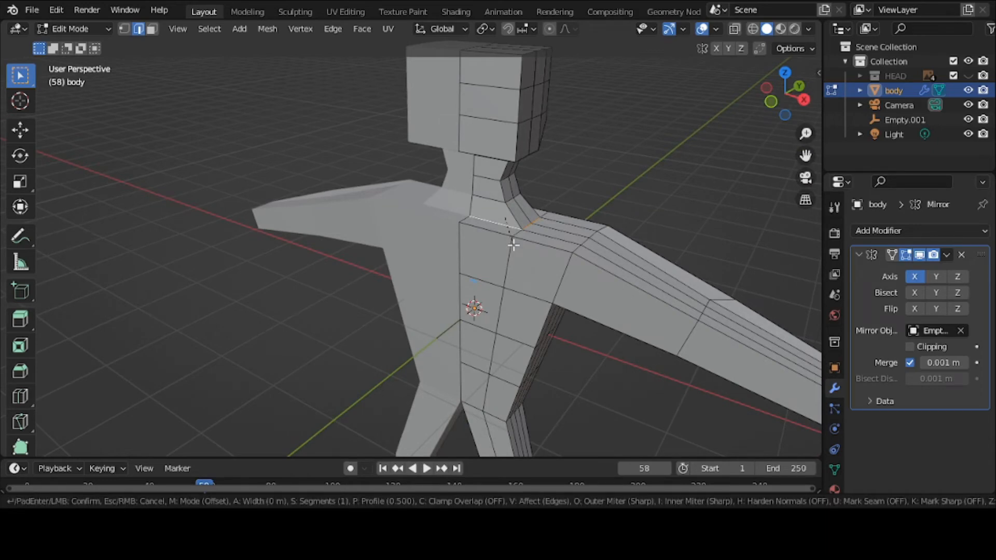
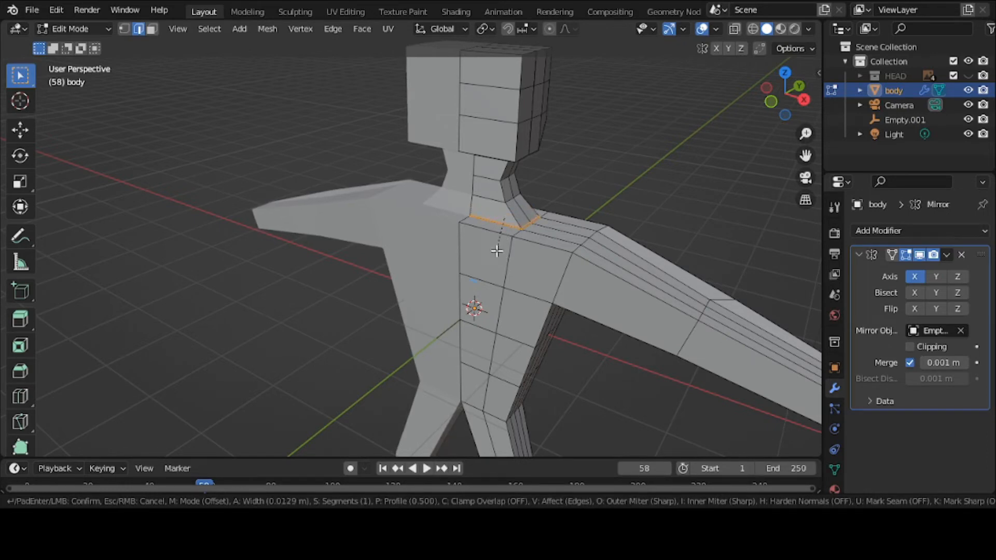
pyautogui.scroll(1, 491, 253)
pyautogui.click(492, 254)
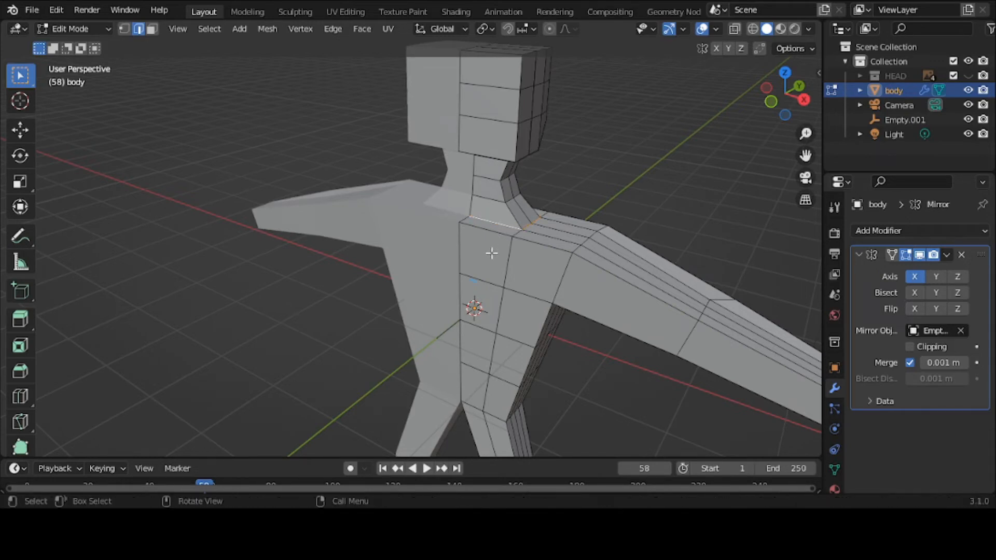
# Select the whole body mesh and merge its overlapping vertices by distance.
pyautogui.moveTo(491, 253); pyautogui.dragTo(599, 183, button='middle')
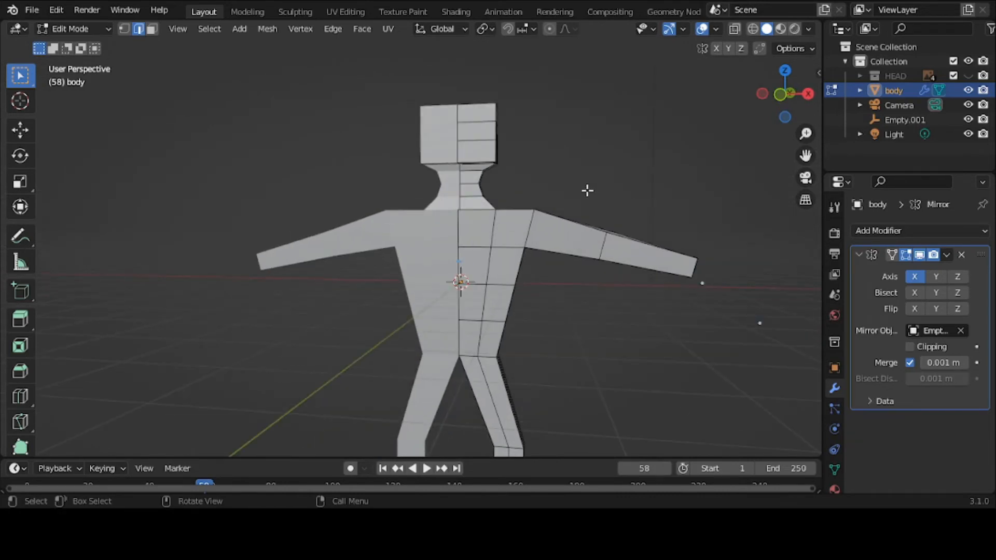
pyautogui.press('a')
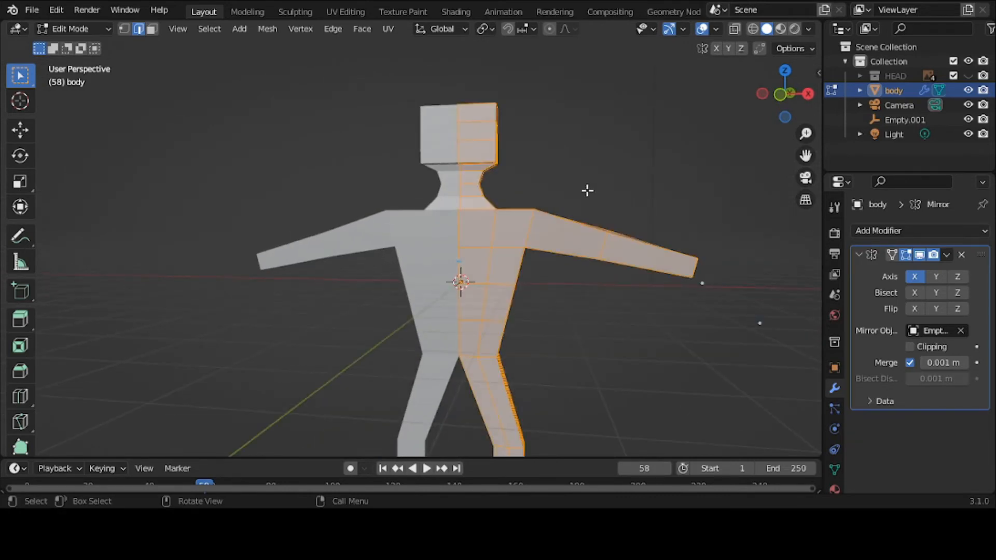
pyautogui.click(270, 28)
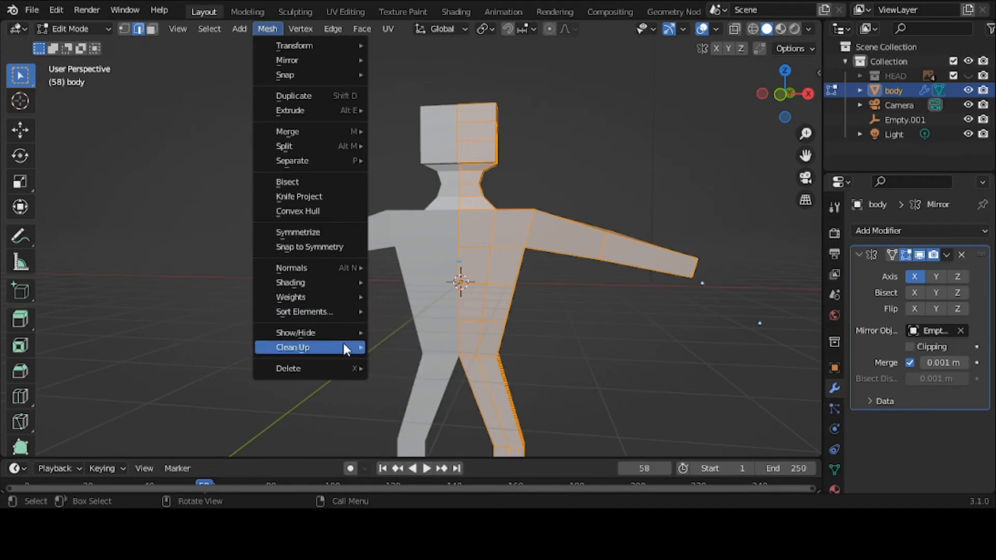
pyautogui.moveTo(338, 345)
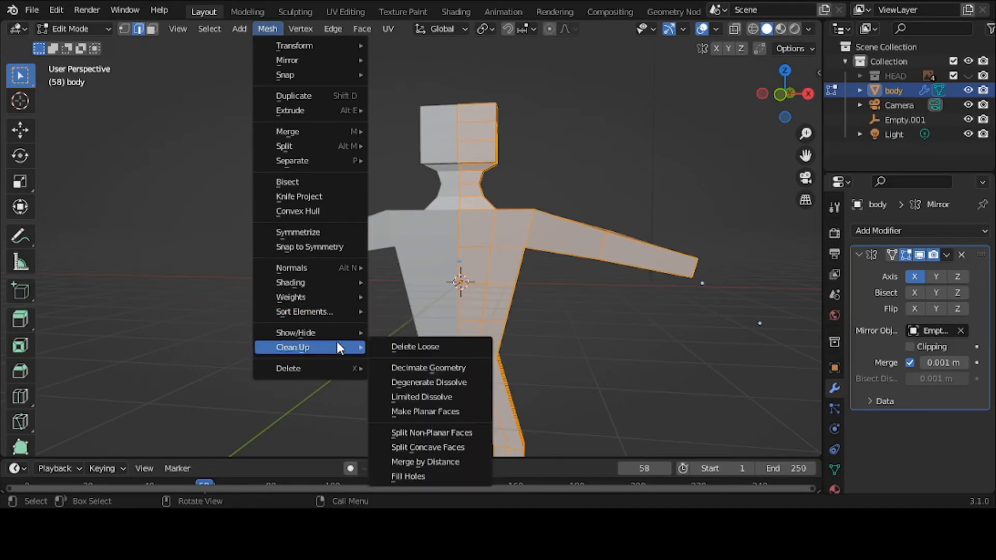
pyautogui.click(439, 461)
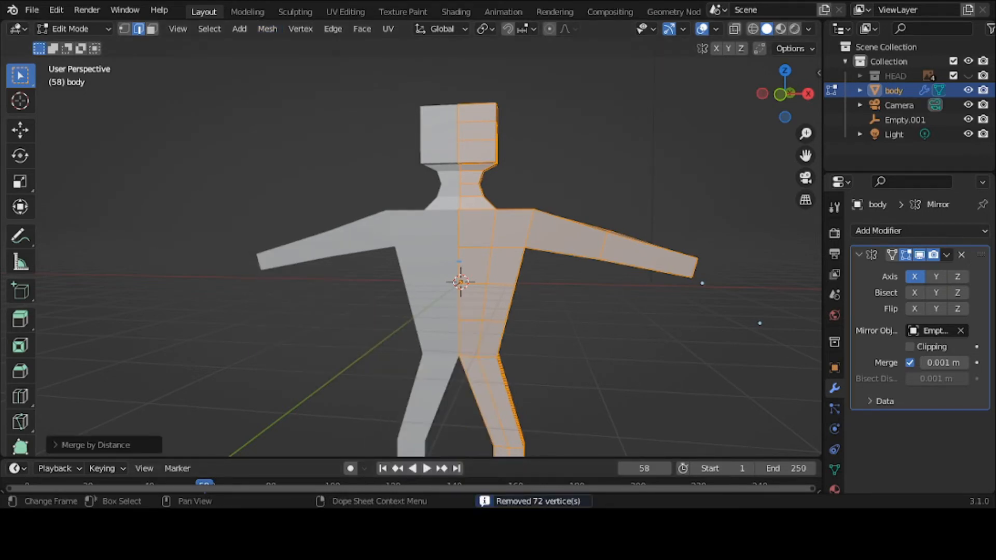
# Deselect the mesh and select only the edges around the neck's base where it joins the chest and shoulder.
pyautogui.moveTo(596, 371); pyautogui.dragTo(493, 400, button='middle')
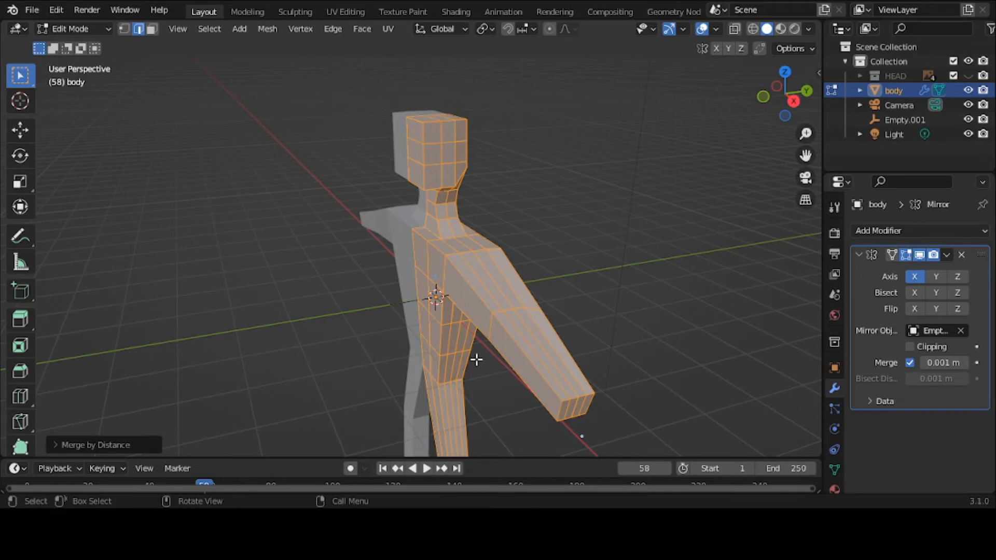
pyautogui.click(345, 262)
pyautogui.scroll(3, 344, 262)
pyautogui.moveTo(344, 263); pyautogui.dragTo(348, 282, button='middle')
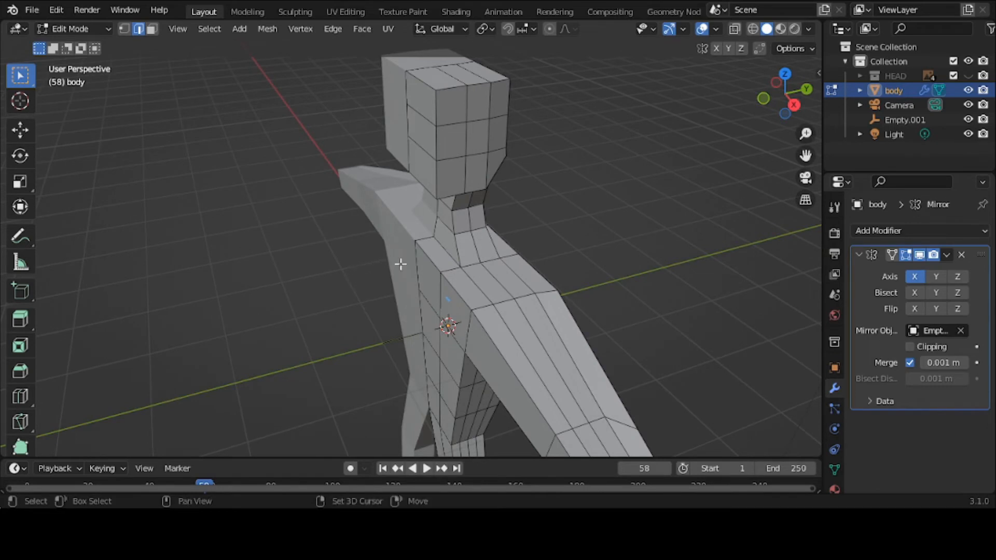
pyautogui.click(447, 259)
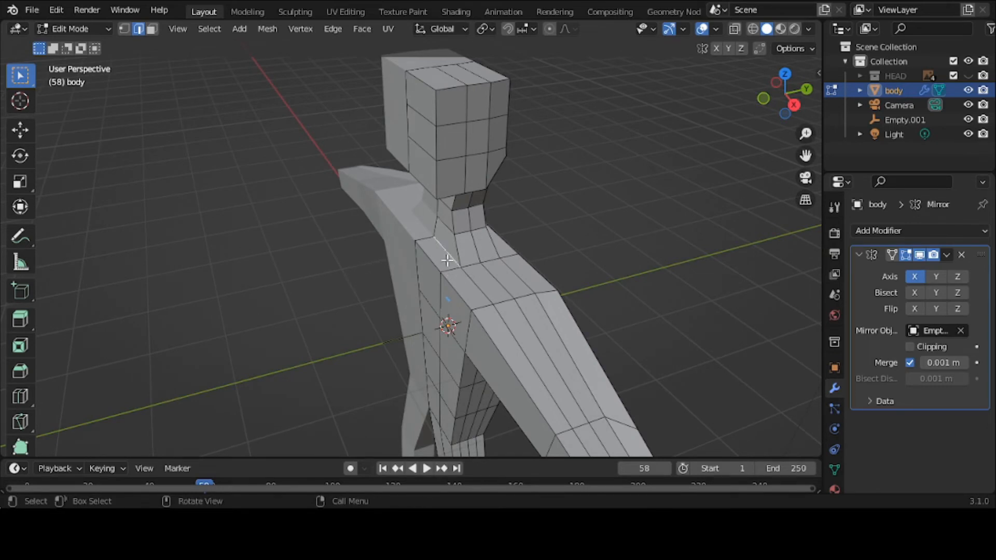
pyautogui.keyDown('alt'); pyautogui.keyDown('shift'); pyautogui.click(447, 260); pyautogui.keyUp('shift'); pyautogui.keyUp('alt')
pyautogui.keyDown('alt'); pyautogui.keyDown('shift'); pyautogui.click(447, 259); pyautogui.keyUp('shift'); pyautogui.keyUp('alt')
pyautogui.keyDown('alt'); pyautogui.keyDown('shift'); pyautogui.click(449, 258); pyautogui.keyUp('shift'); pyautogui.keyUp('alt')
pyautogui.keyDown('alt'); pyautogui.keyDown('shift'); pyautogui.click(449, 257); pyautogui.keyUp('shift'); pyautogui.keyUp('alt')
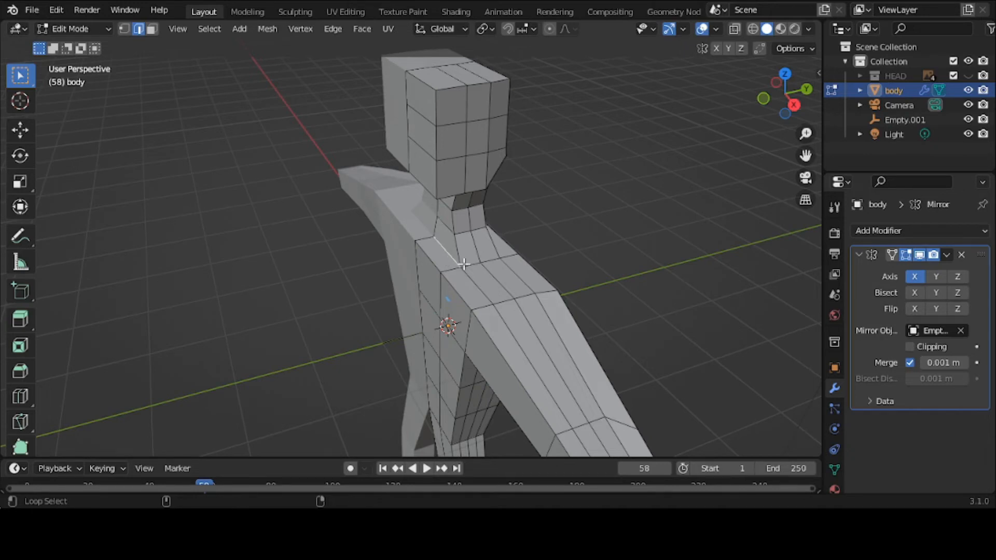
pyautogui.keyDown('shift'); pyautogui.click(469, 264); pyautogui.keyUp('shift')
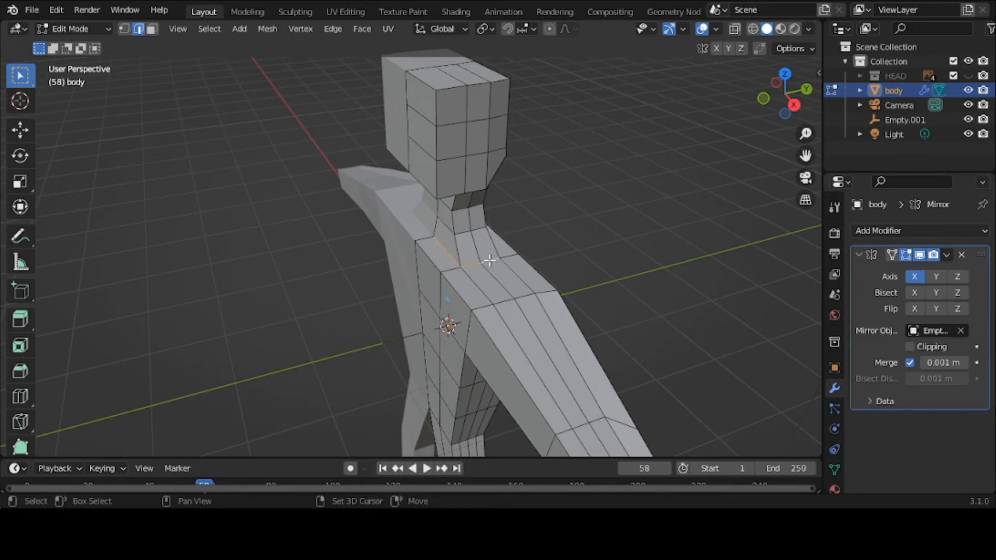
# Try a one-segment bevel about 0.07 m wide on the neck's base edges, and undo it.
pyautogui.moveTo(489, 260); pyautogui.dragTo(529, 231, button='middle')
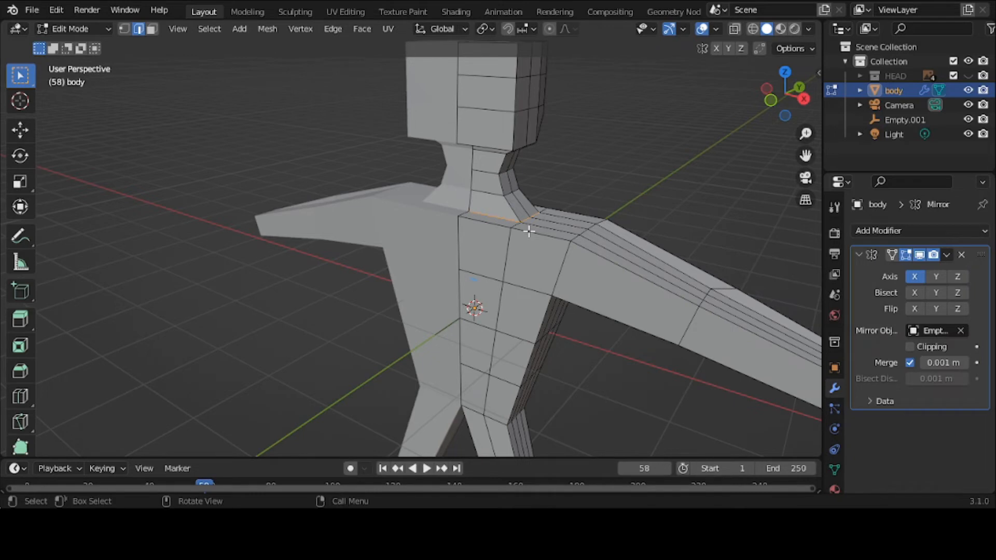
pyautogui.hotkey('ctrl', 'b')
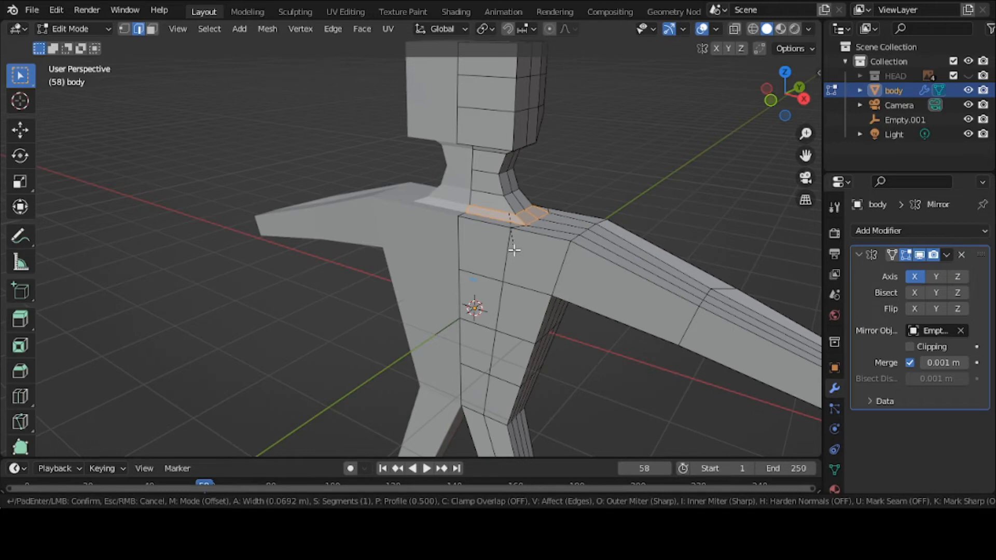
pyautogui.click(514, 250)
pyautogui.click(582, 206)
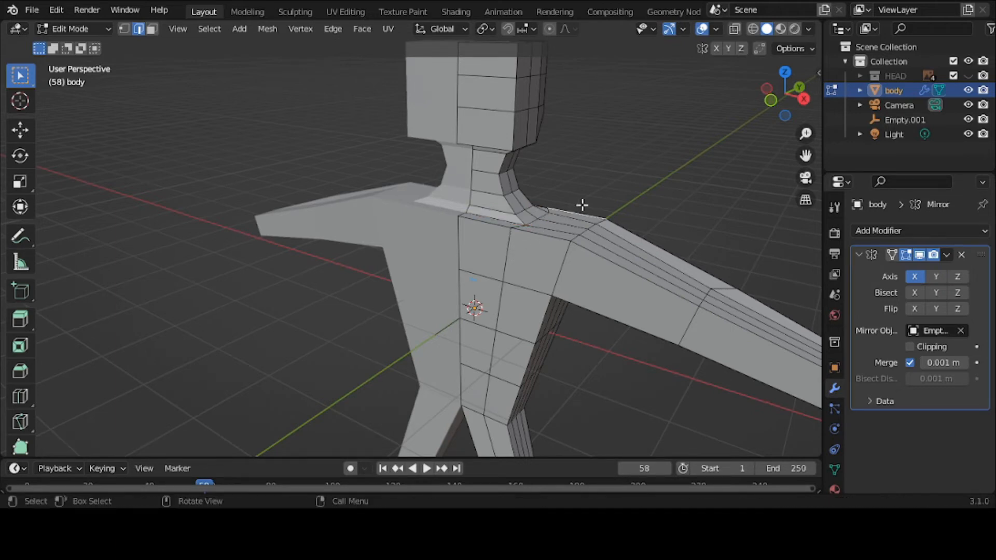
pyautogui.moveTo(582, 207); pyautogui.dragTo(639, 187, button='middle')
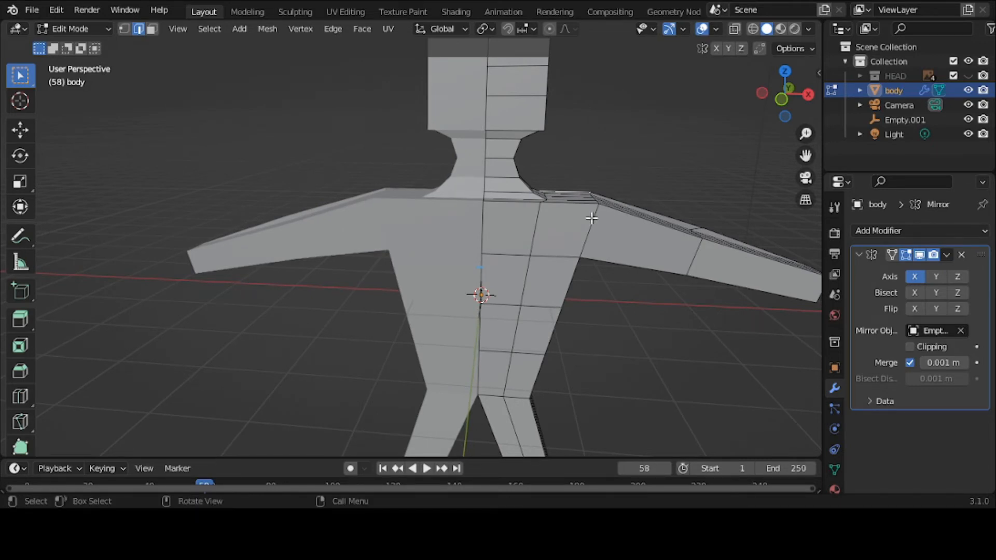
pyautogui.hotkey('ctrl', 'z')
pyautogui.hotkey('ctrl', 'z')
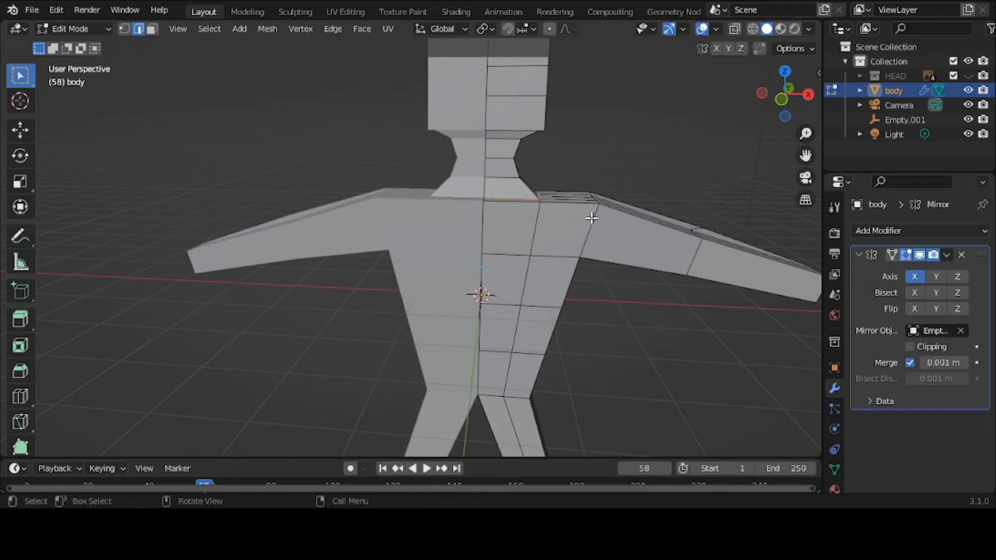
# Bevel the neck's base edges with multiple segments, about 0.11 m wide, to round the transition into the shoulders.
pyautogui.hotkey('ctrl', 'b')
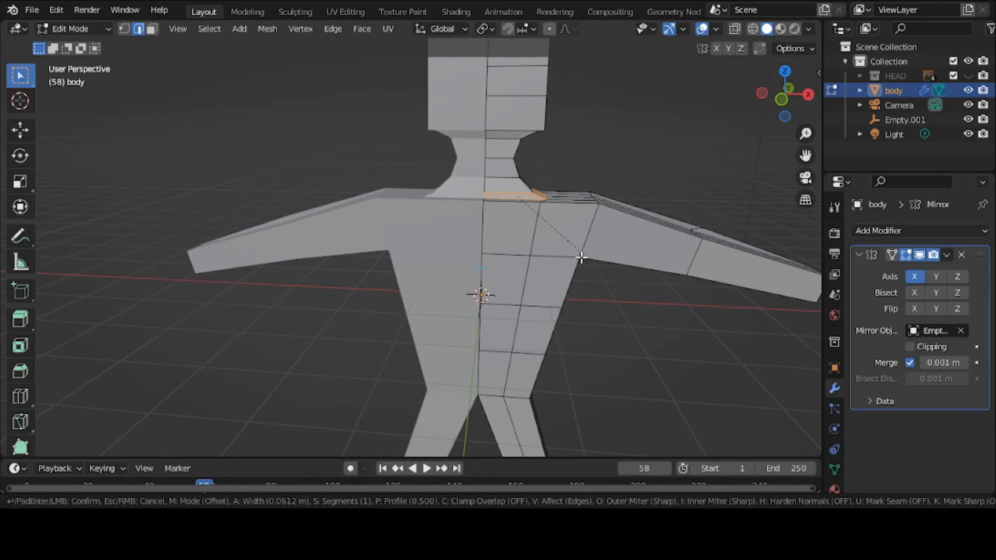
pyautogui.scroll(1, 582, 261)
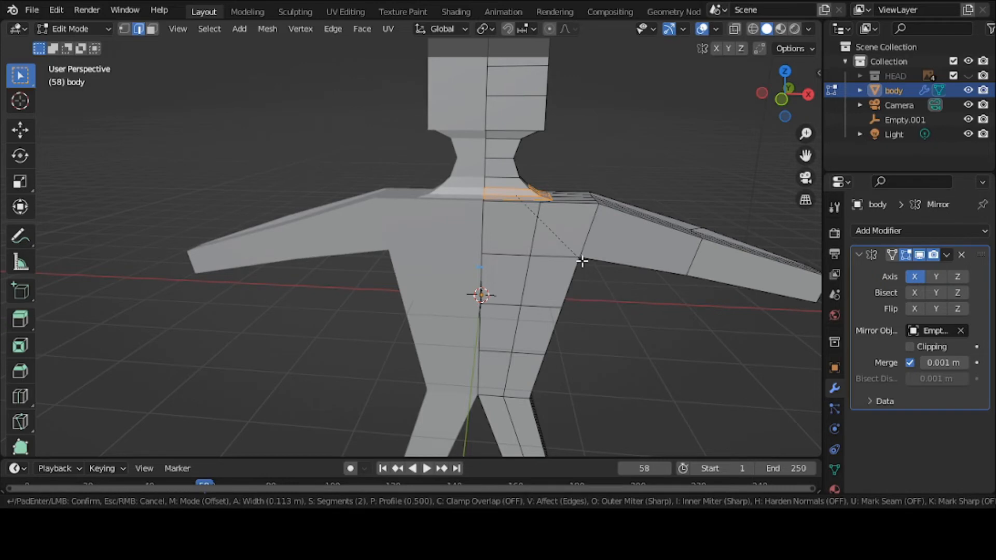
pyautogui.scroll(1, 582, 261)
pyautogui.click(582, 262)
pyautogui.click(582, 261)
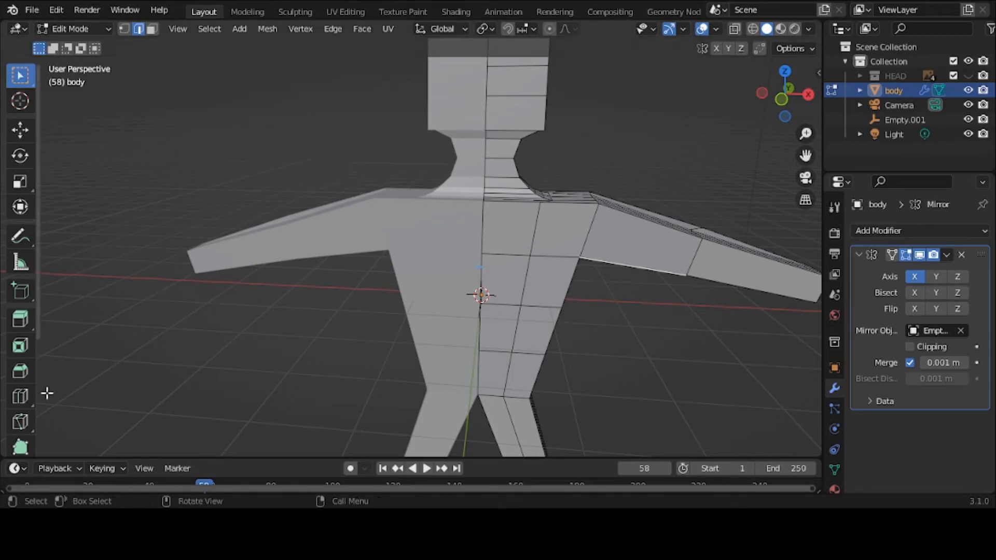
# Switch to vertex selection, select the upper vertex on the back of the head's center line, and enable proportional editing.
pyautogui.scroll(-1, 232, 285)
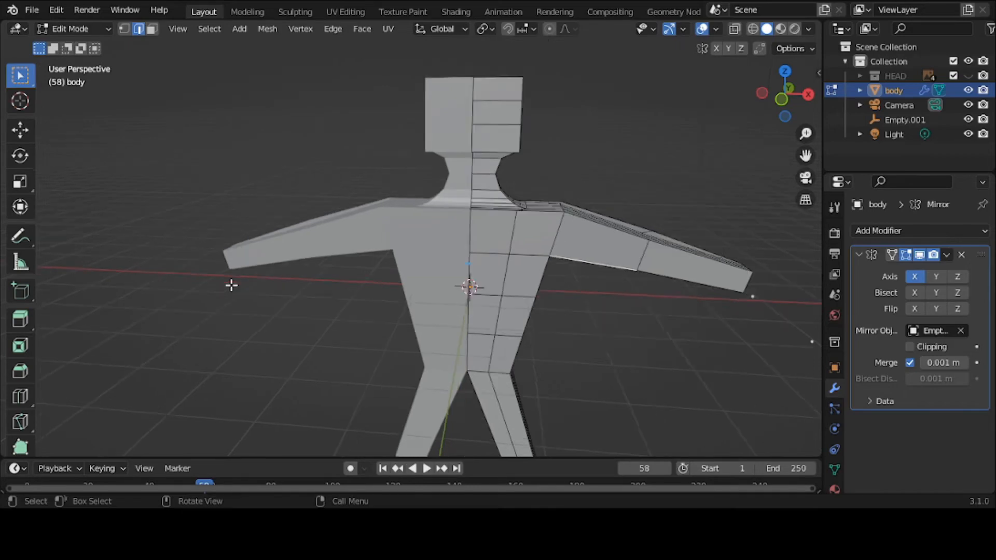
pyautogui.moveTo(231, 285); pyautogui.dragTo(200, 290, button='middle')
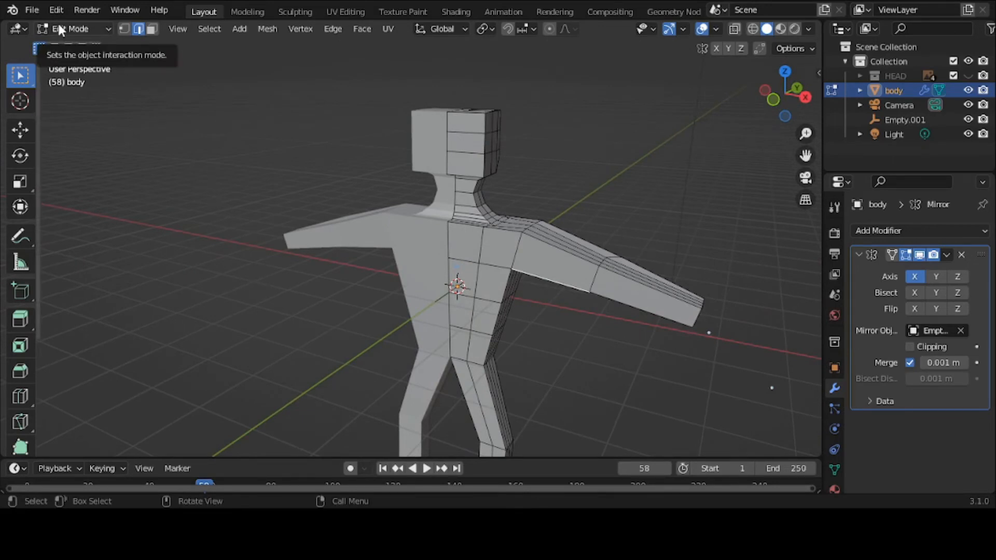
pyautogui.moveTo(362, 244); pyautogui.dragTo(160, 264, button='middle')
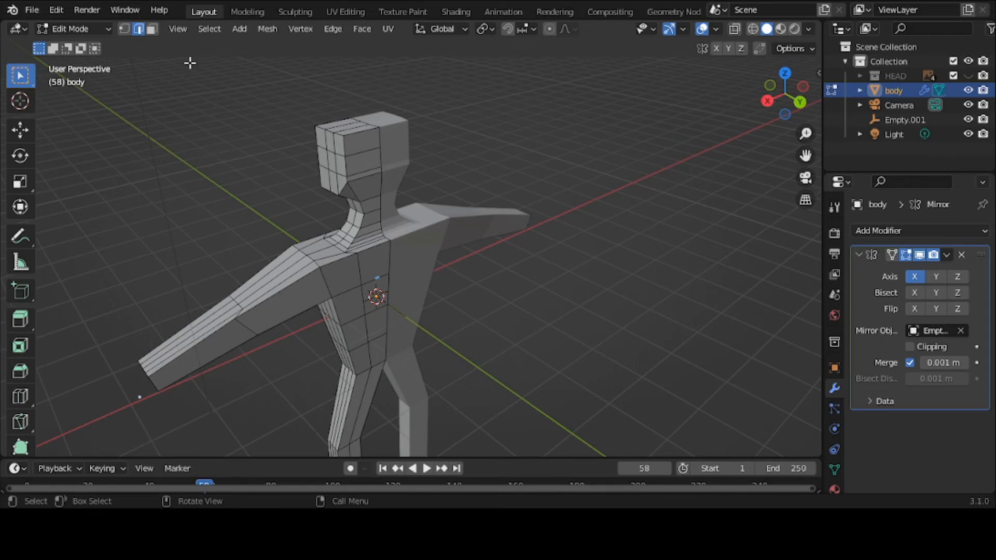
pyautogui.click(123, 29)
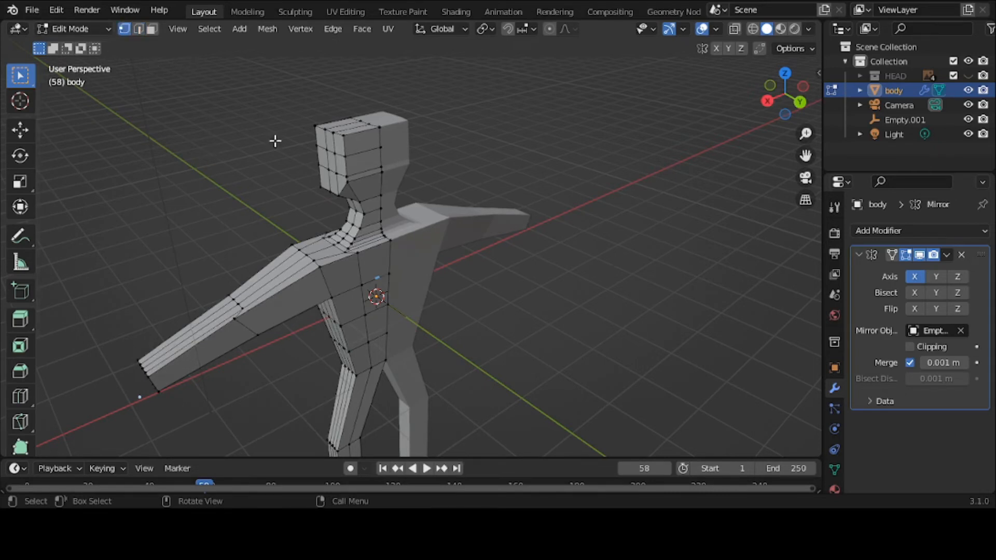
pyautogui.moveTo(382, 311); pyautogui.dragTo(483, 234, button='middle')
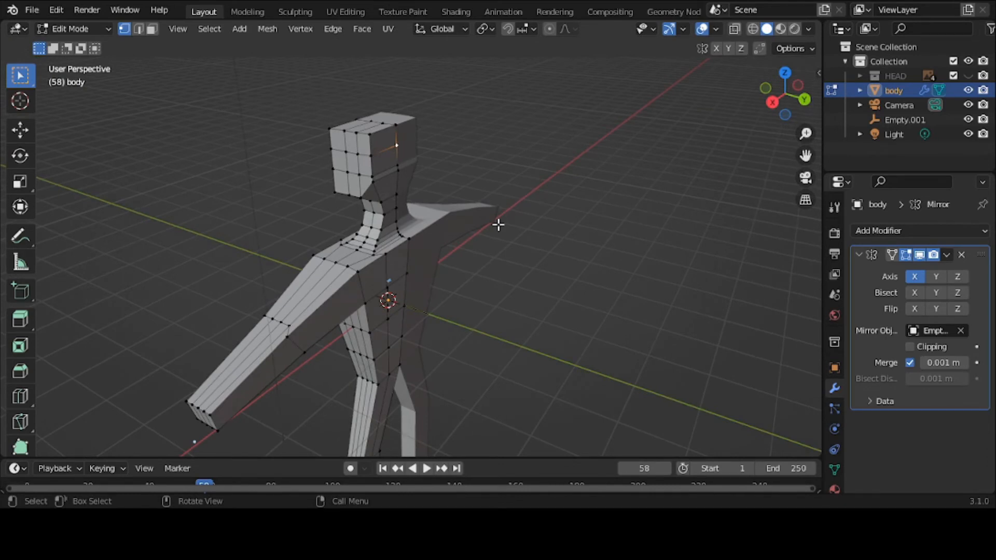
pyautogui.click(546, 28)
pyautogui.moveTo(518, 85); pyautogui.dragTo(535, 76, button='middle')
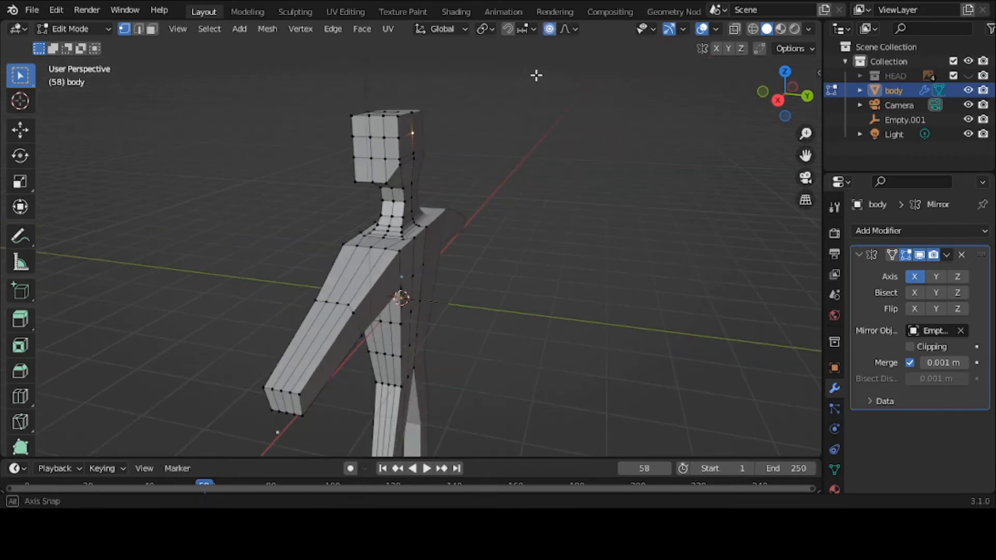
# Try to move the head's back vertex outward along Y by about 0.27 m with smooth proportional falloff.
pyautogui.press('g')
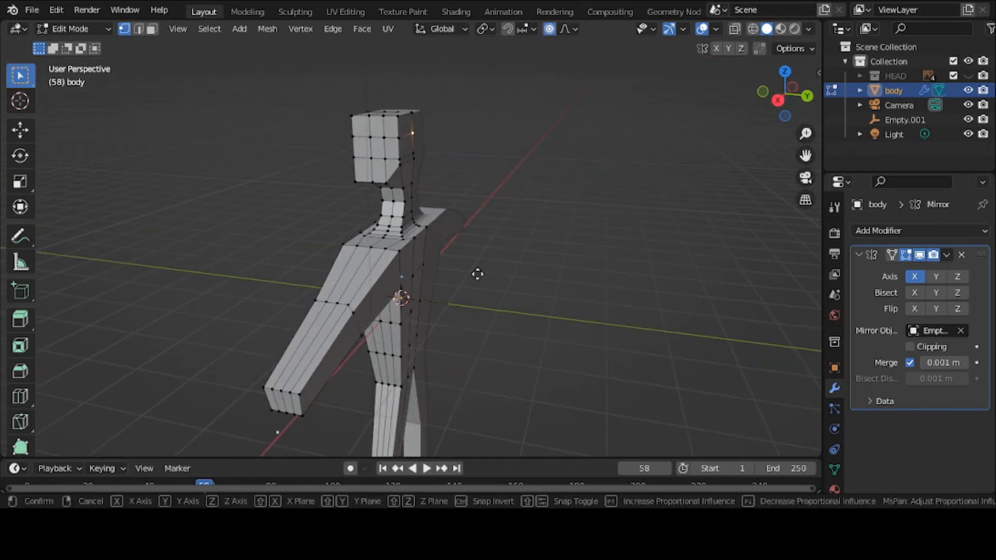
pyautogui.press('y')
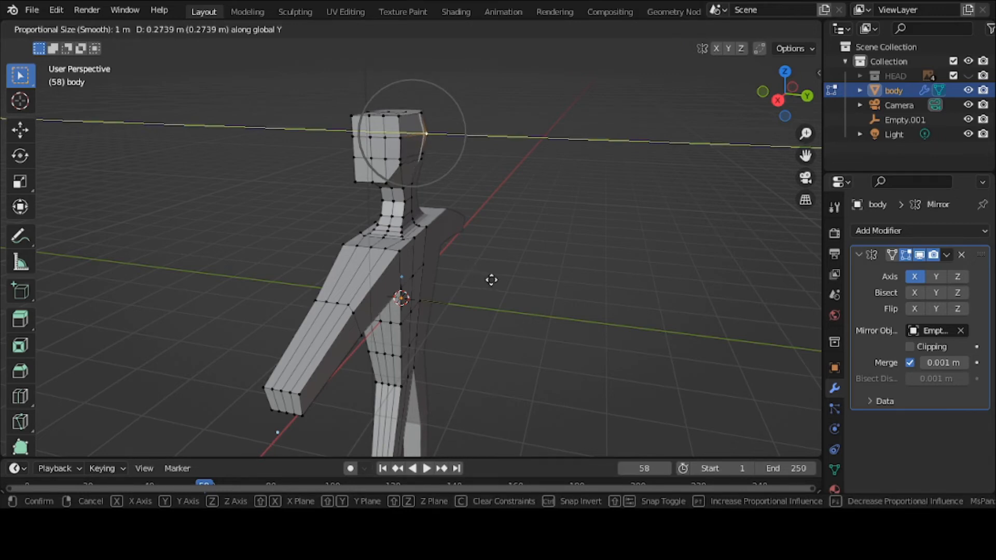
pyautogui.click(491, 280)
# Move the head's back center-line vertex outward along Y by about 0.32 m with smooth proportional falloff.
pyautogui.moveTo(491, 280); pyautogui.dragTo(442, 287, button='middle')
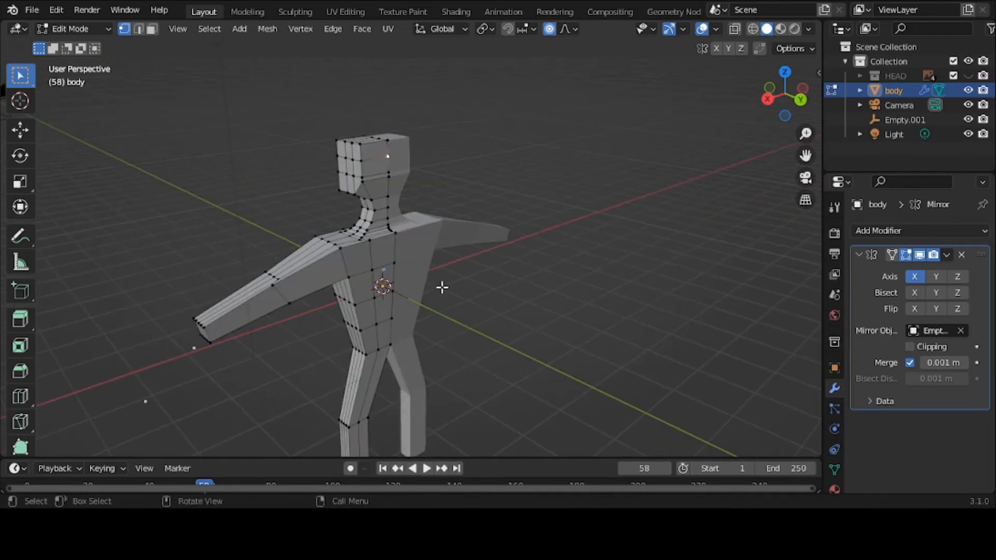
pyautogui.press('g')
pyautogui.press('y')
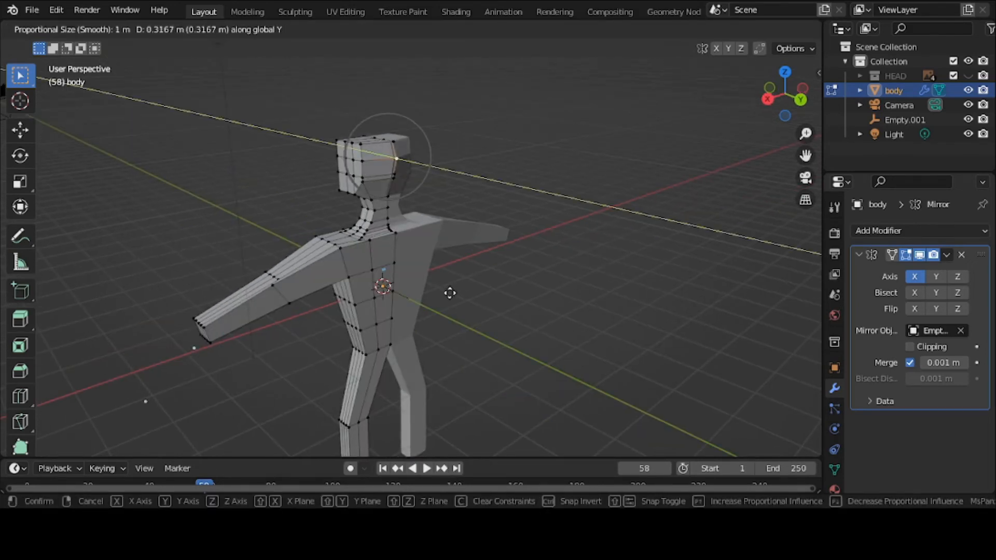
pyautogui.click(450, 293)
pyautogui.moveTo(487, 265); pyautogui.dragTo(698, 316, button='middle')
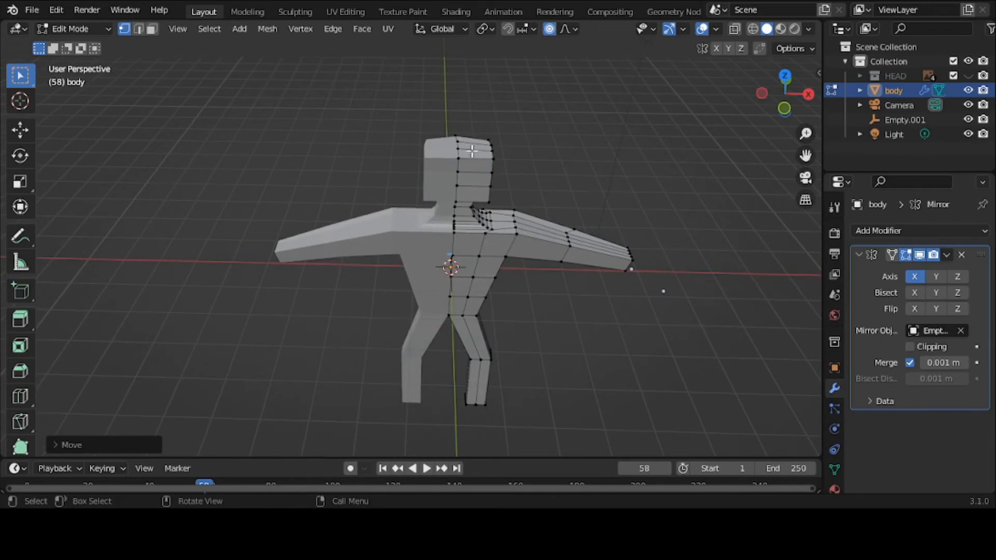
# Raise the center-line vertex on top of the head along Z by about 0.37 m with smooth proportional falloff.
pyautogui.moveTo(445, 183); pyautogui.dragTo(566, 200, button='middle')
pyautogui.press('g')
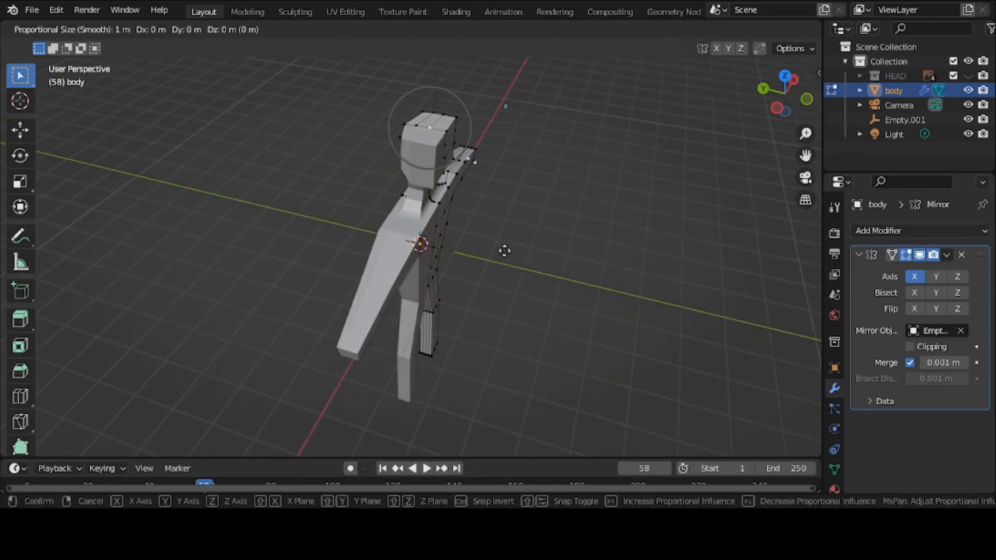
pyautogui.press('z')
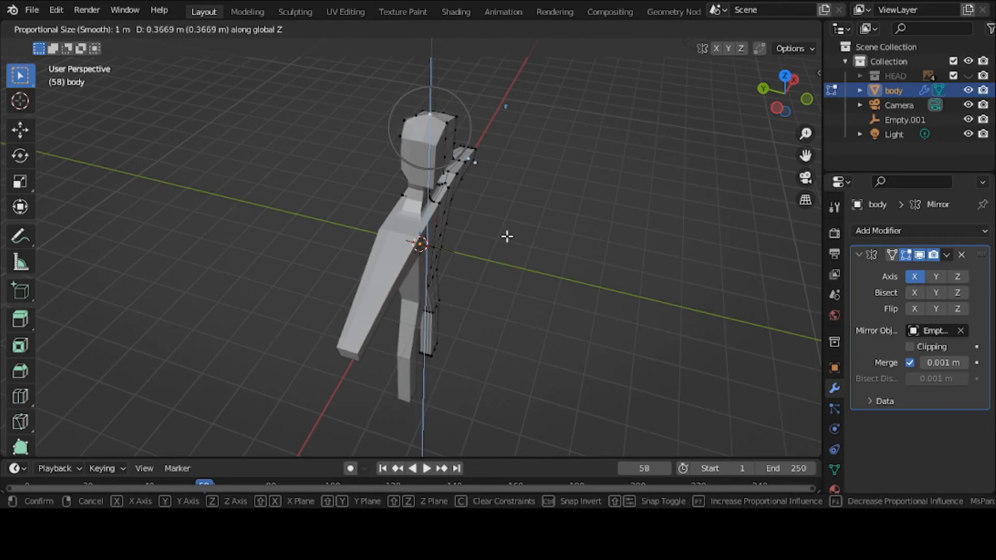
pyautogui.click(507, 235)
pyautogui.moveTo(507, 236); pyautogui.dragTo(368, 215, button='middle')
pyautogui.scroll(2, 435, 240)
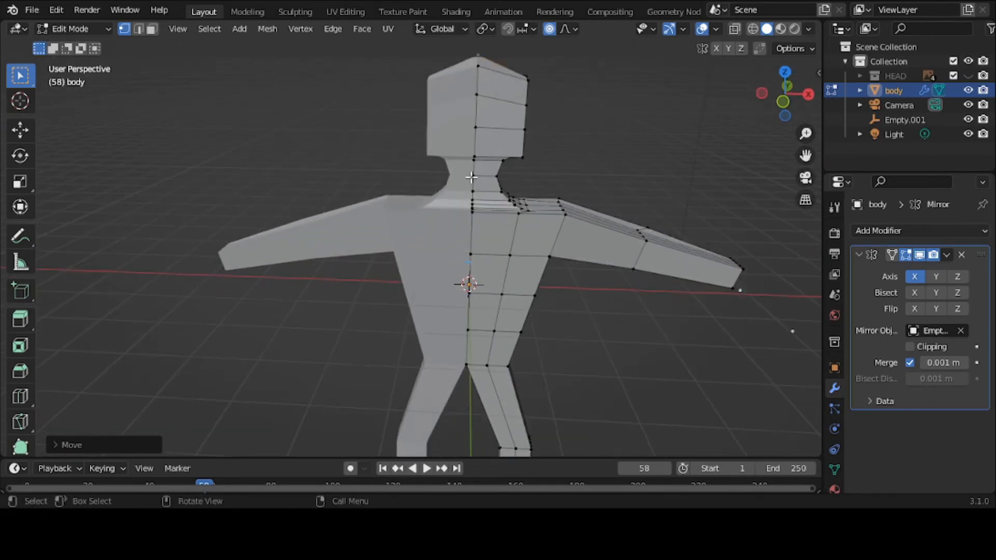
# Try to move the front lower corner vertex of the jaw inward along X by about 0.38 m, and undo it.
pyautogui.moveTo(471, 178); pyautogui.dragTo(414, 187, button='middle')
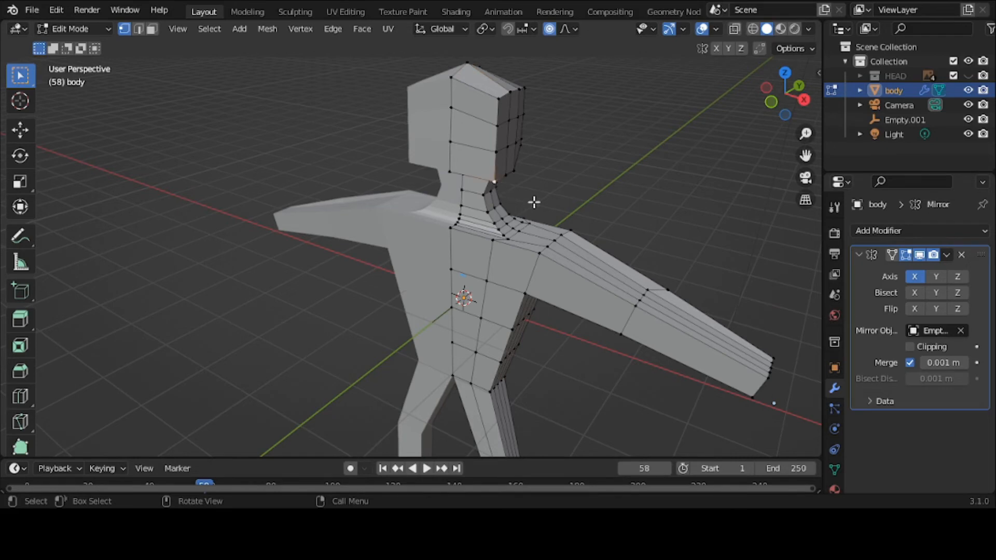
pyautogui.moveTo(534, 204); pyautogui.dragTo(572, 197, button='middle')
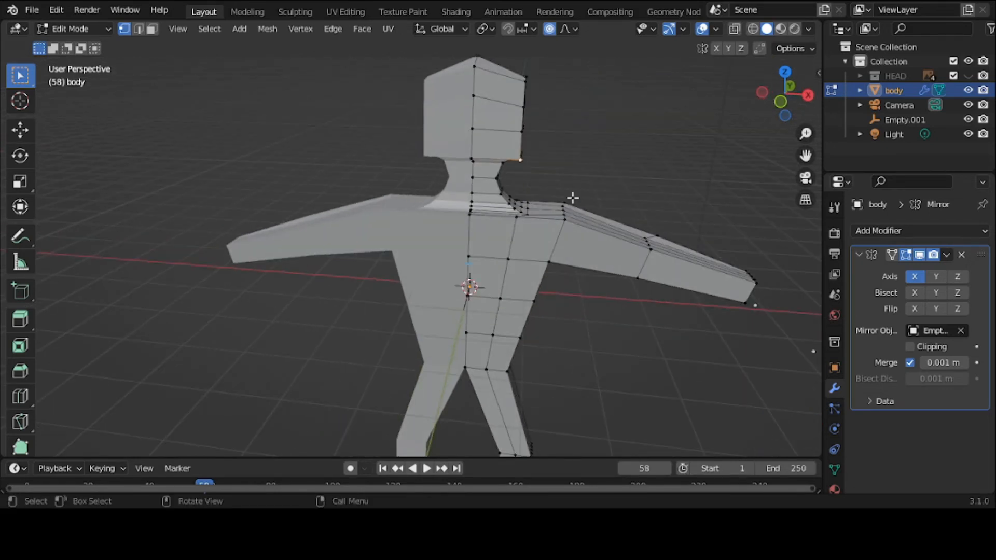
pyautogui.press('g')
pyautogui.press('x')
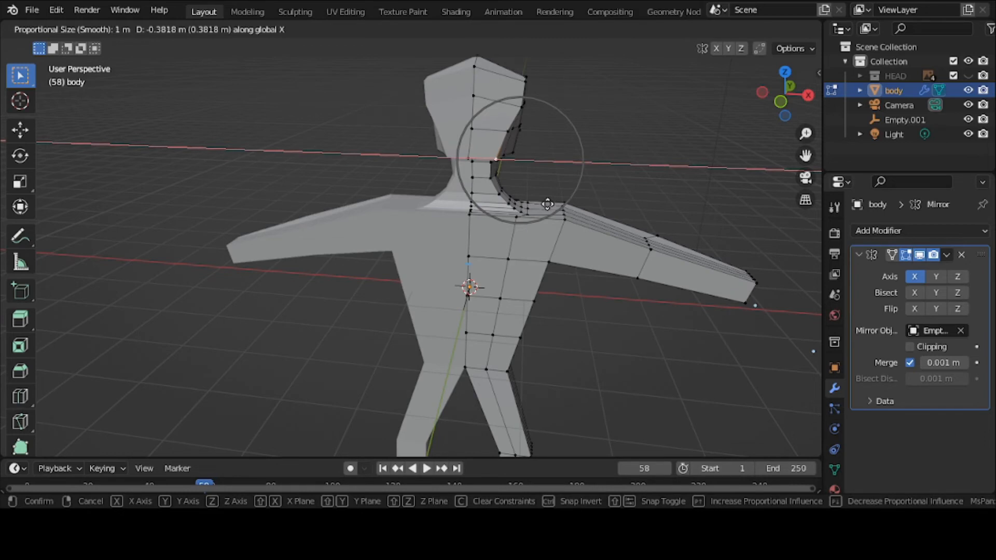
pyautogui.click(547, 204)
pyautogui.moveTo(548, 204); pyautogui.dragTo(527, 210, button='middle')
pyautogui.hotkey('ctrl', 'z')
# Move the front lower jaw corner vertex inward along X by about 0.49 m with smooth proportional falloff.
pyautogui.press('g')
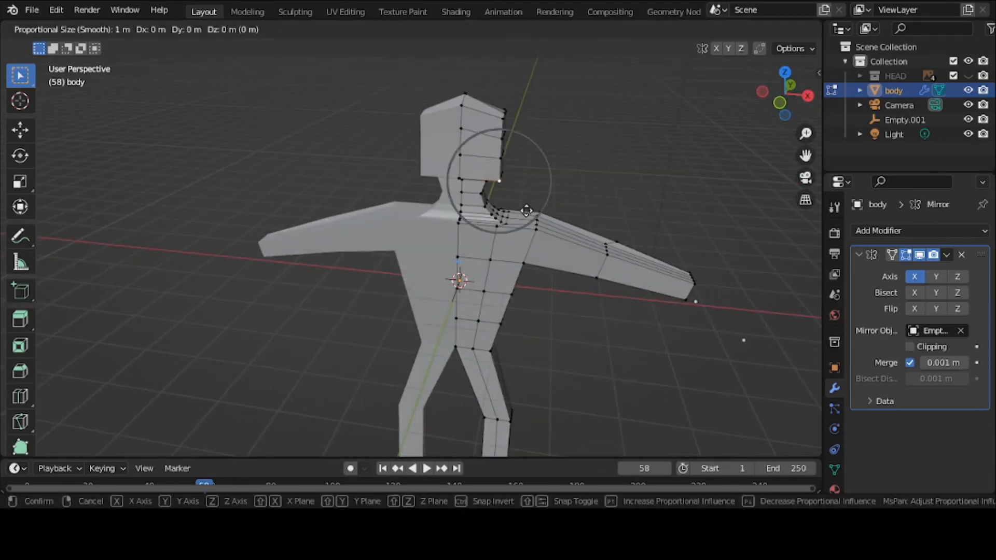
pyautogui.press('x')
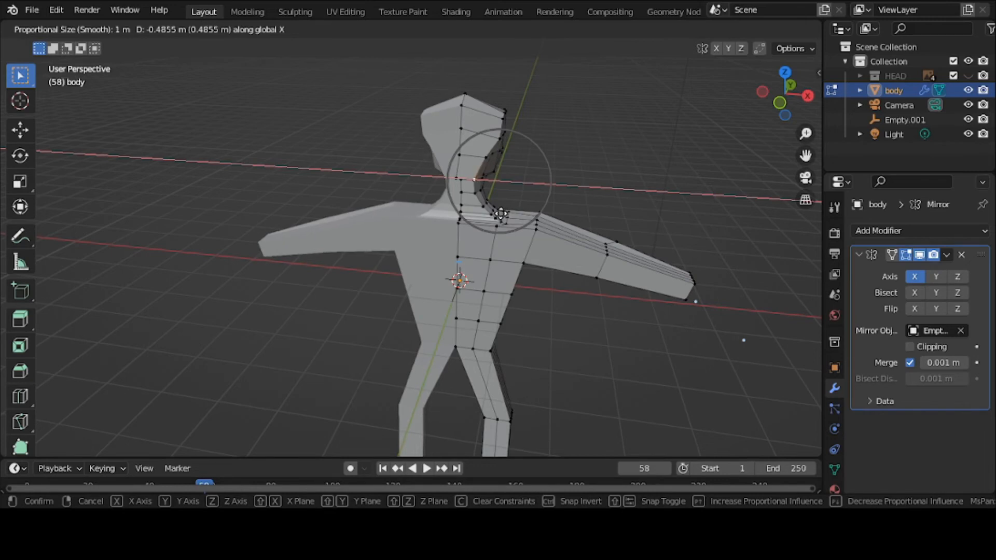
pyautogui.click(500, 214)
pyautogui.moveTo(501, 214); pyautogui.dragTo(533, 225, button='middle')
# Select the lower jaw vertex just behind the front corner and move it outward along X by about 0.08 m with proportional editing.
pyautogui.click(468, 192)
pyautogui.press('g')
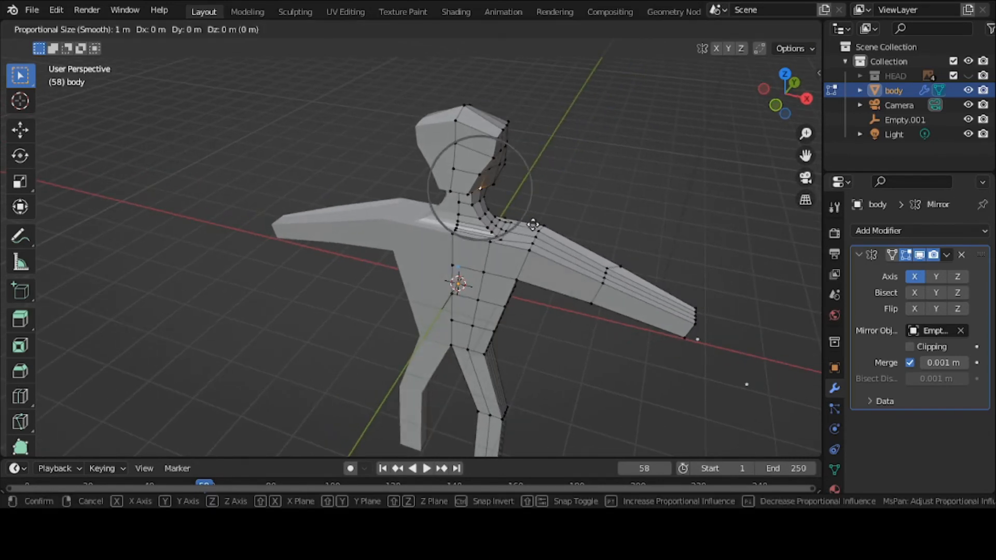
pyautogui.press('x')
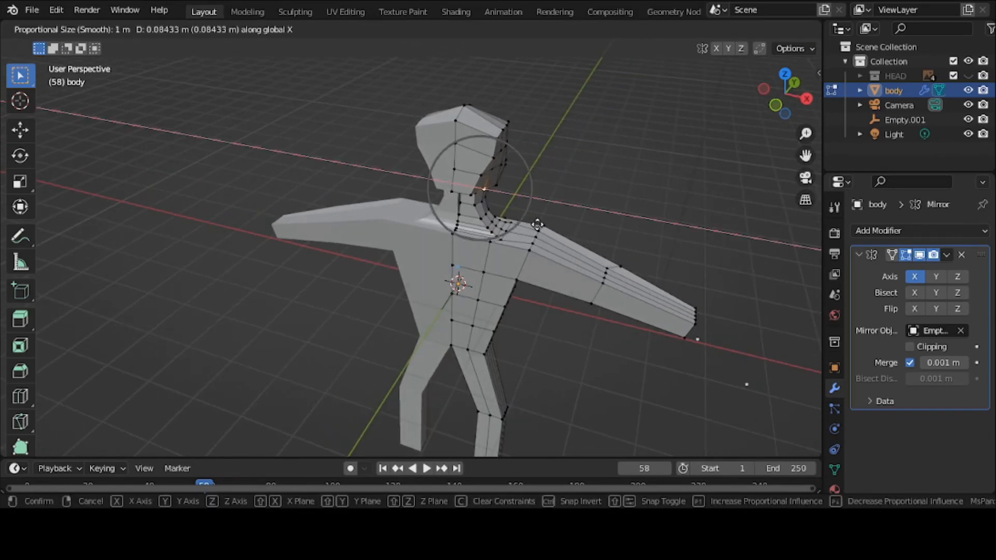
pyautogui.click(537, 224)
pyautogui.moveTo(540, 223); pyautogui.dragTo(551, 194, button='middle')
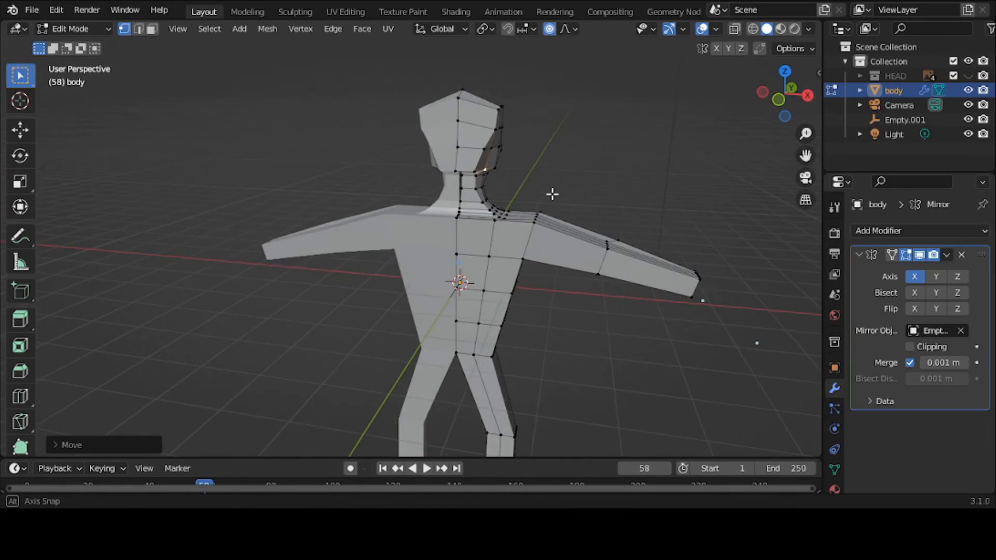
# Turn off proportional editing and move the same lower jaw vertex outward along X by about 0.05 m.
pyautogui.scroll(2, 553, 194)
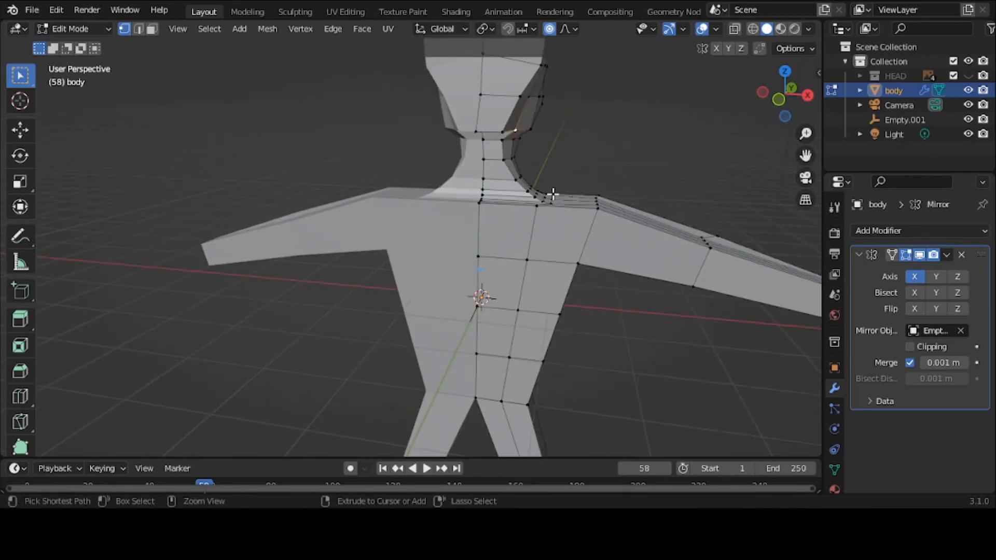
pyautogui.moveTo(552, 194); pyautogui.dragTo(551, 199, button='middle')
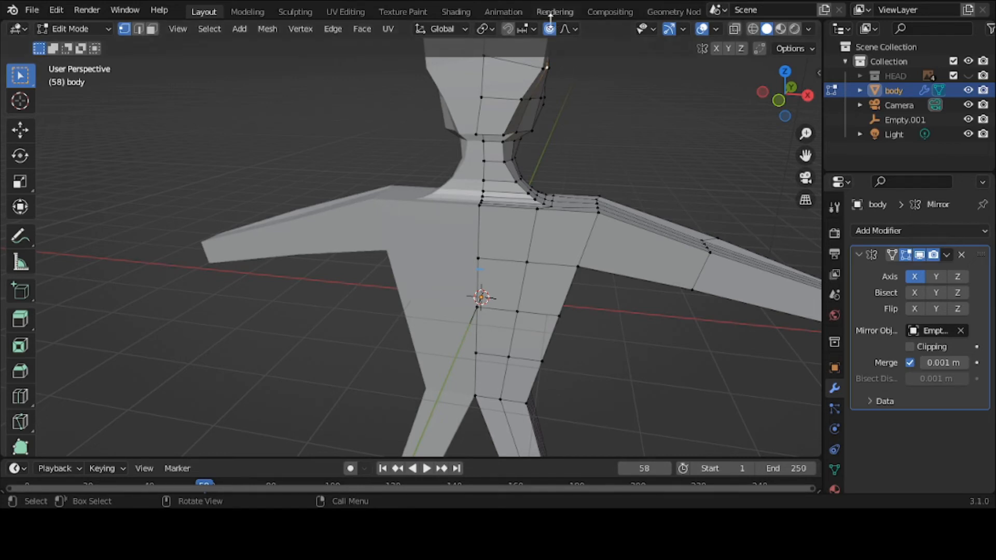
pyautogui.click(526, 138)
pyautogui.press('g')
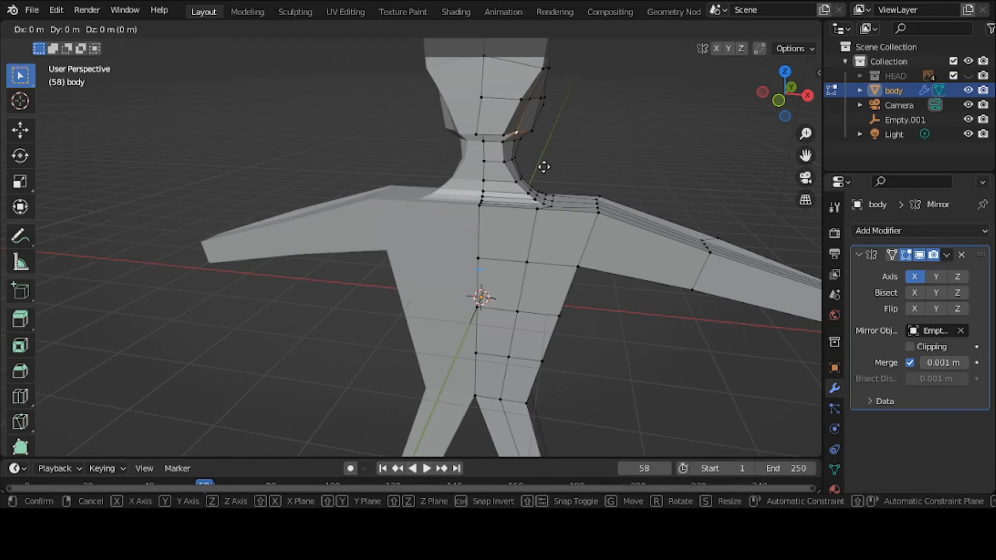
pyautogui.press('x')
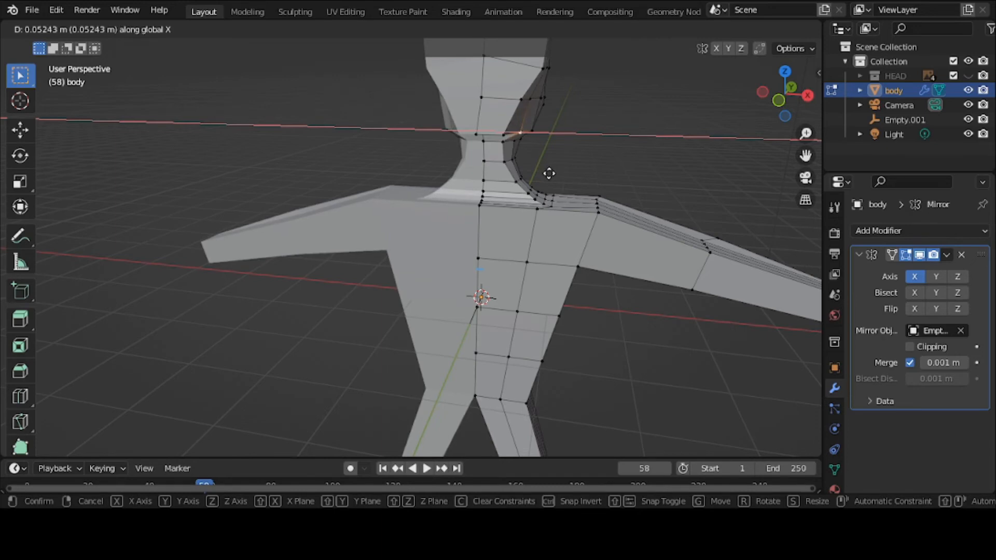
pyautogui.click(551, 175)
pyautogui.scroll(-4, 551, 176)
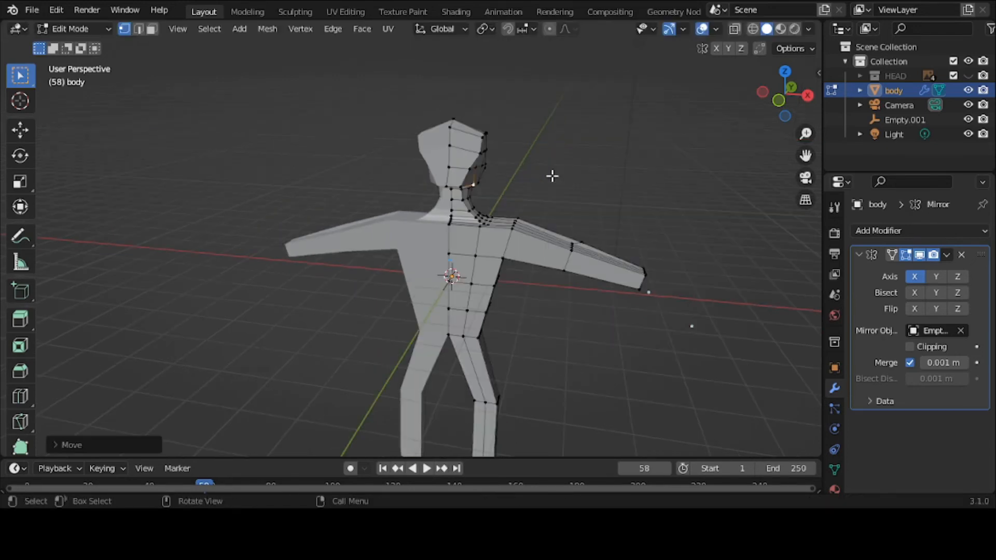
pyautogui.moveTo(551, 176); pyautogui.dragTo(675, 191, button='middle')
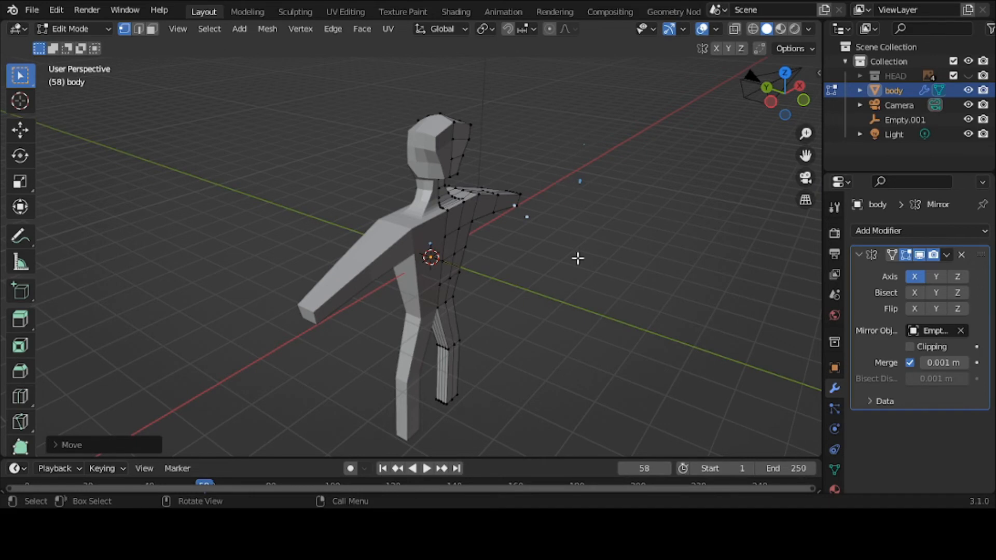
# Select the side vertex just above that jaw vertex and move it outward along X by about 0.12 m to fill the cheek.
pyautogui.moveTo(578, 258); pyautogui.dragTo(434, 221, button='middle')
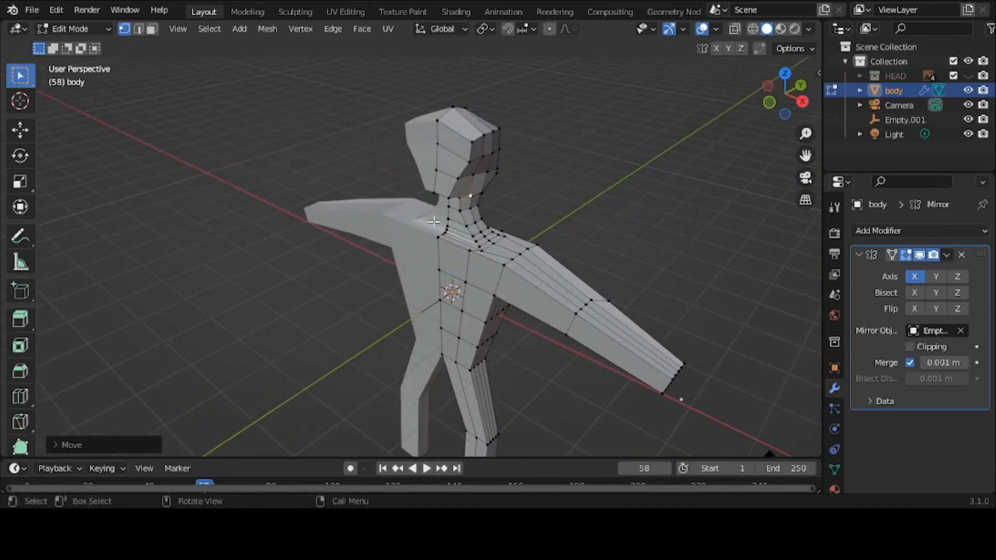
pyautogui.click(472, 175)
pyautogui.moveTo(473, 188); pyautogui.dragTo(499, 197, button='middle')
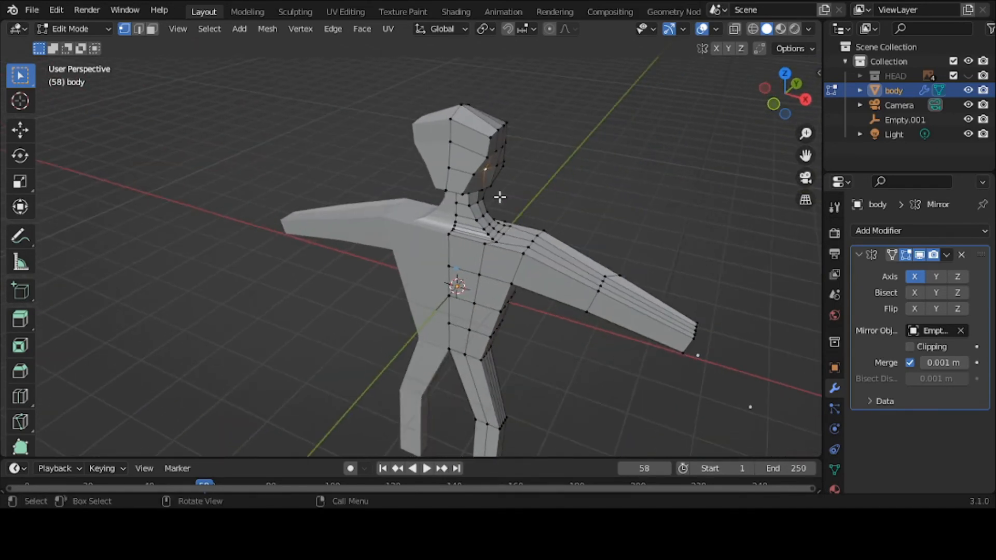
pyautogui.press('g')
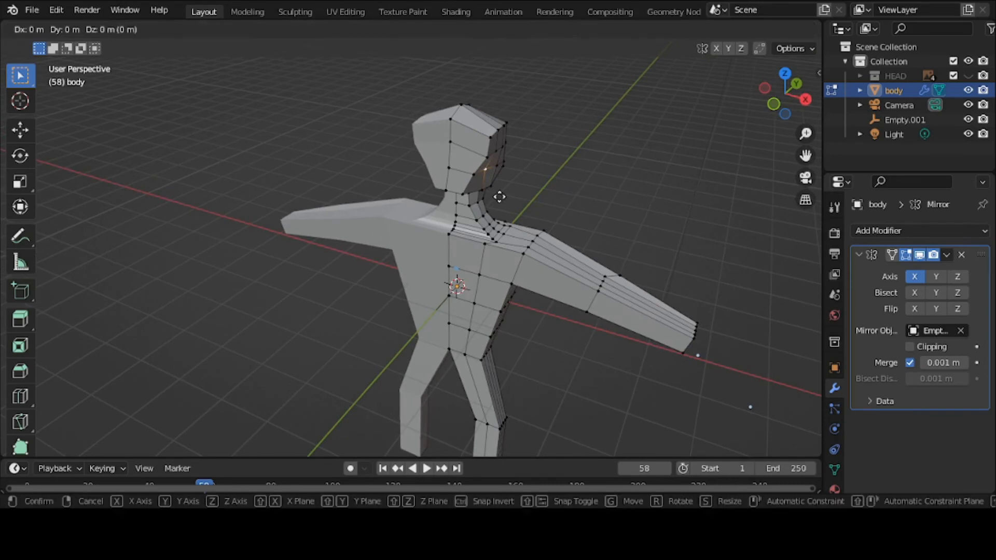
pyautogui.press('x')
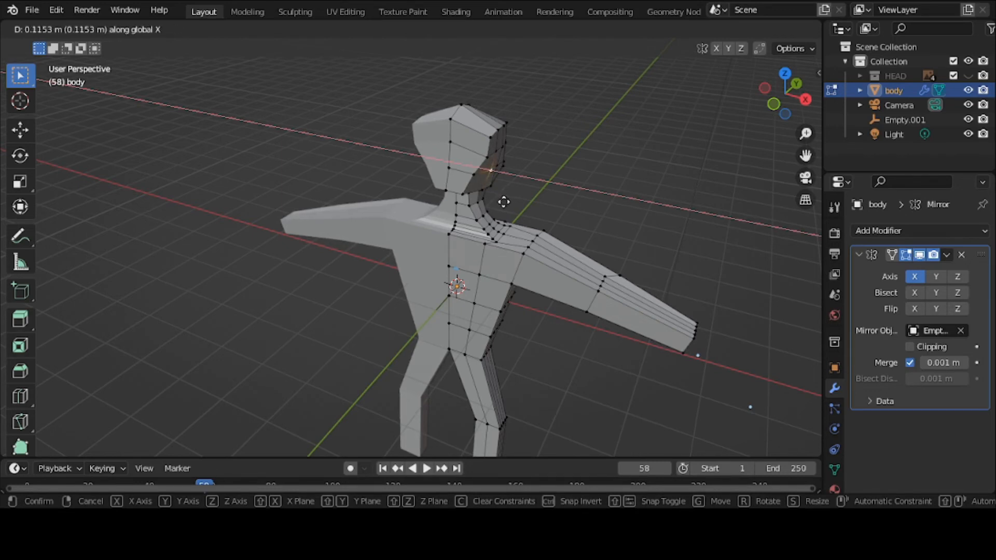
pyautogui.click(502, 203)
pyautogui.moveTo(502, 202); pyautogui.dragTo(626, 182, button='middle')
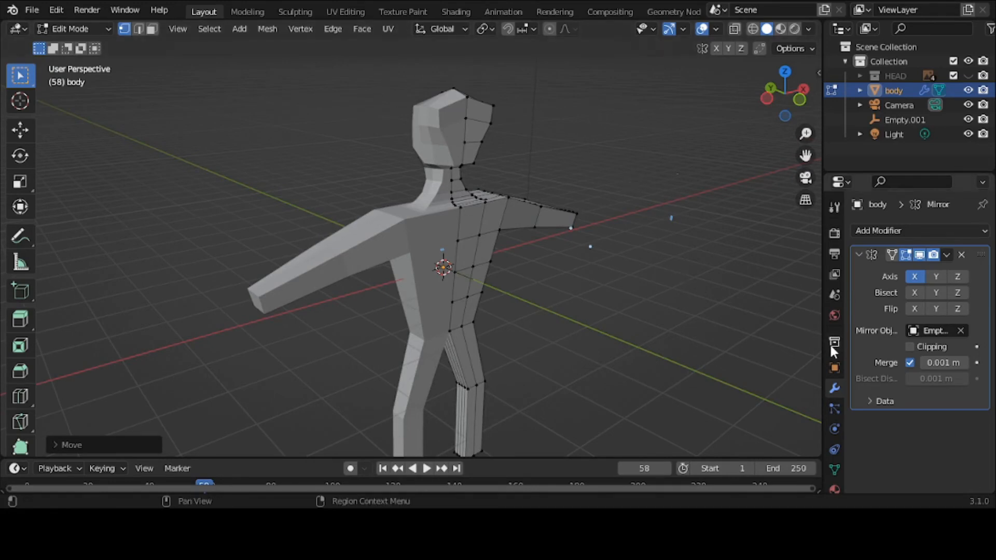
# Switch to Object Mode, collapse the Mirror modifier's settings, and add a Subdivision Surface modifier to the body.
pyautogui.click(74, 29)
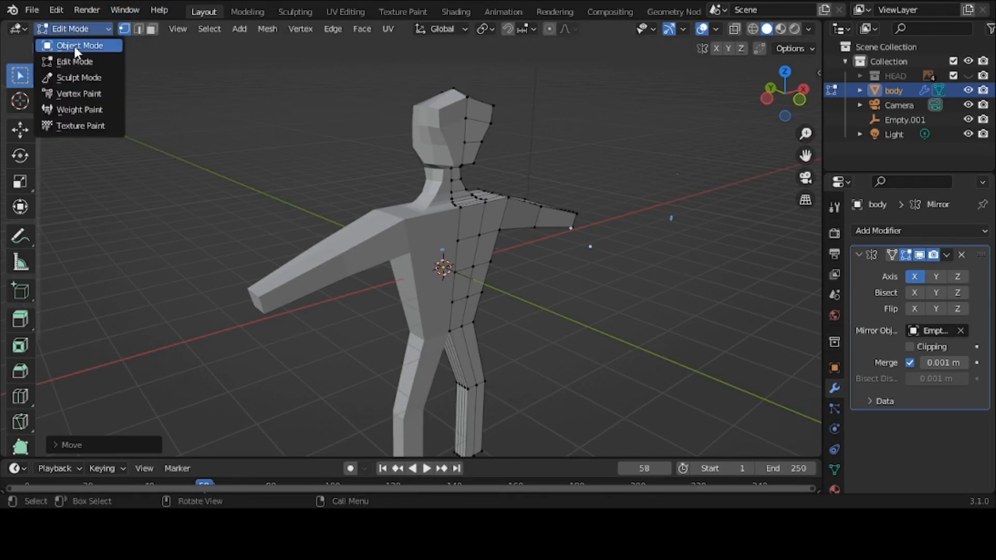
pyautogui.click(73, 46)
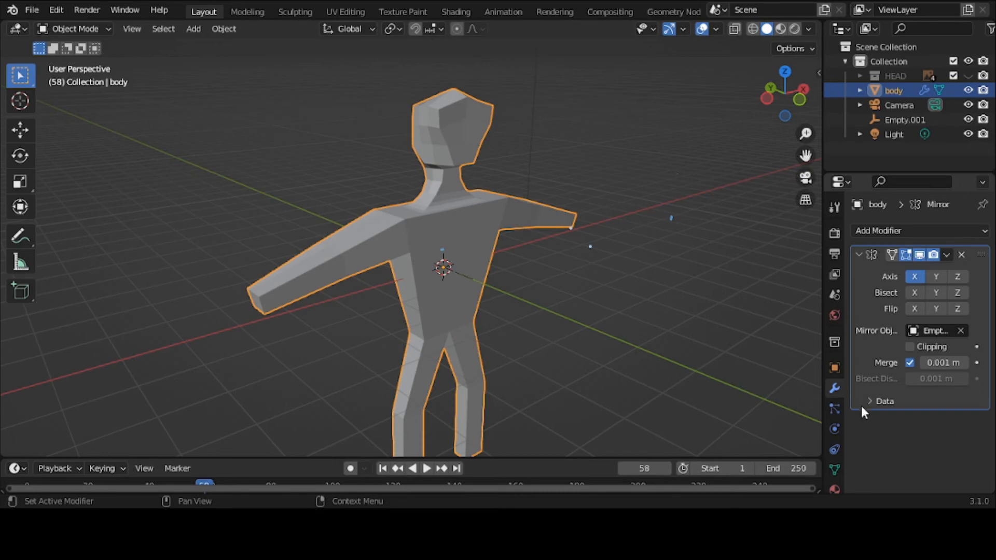
pyautogui.click(854, 254)
pyautogui.click(861, 231)
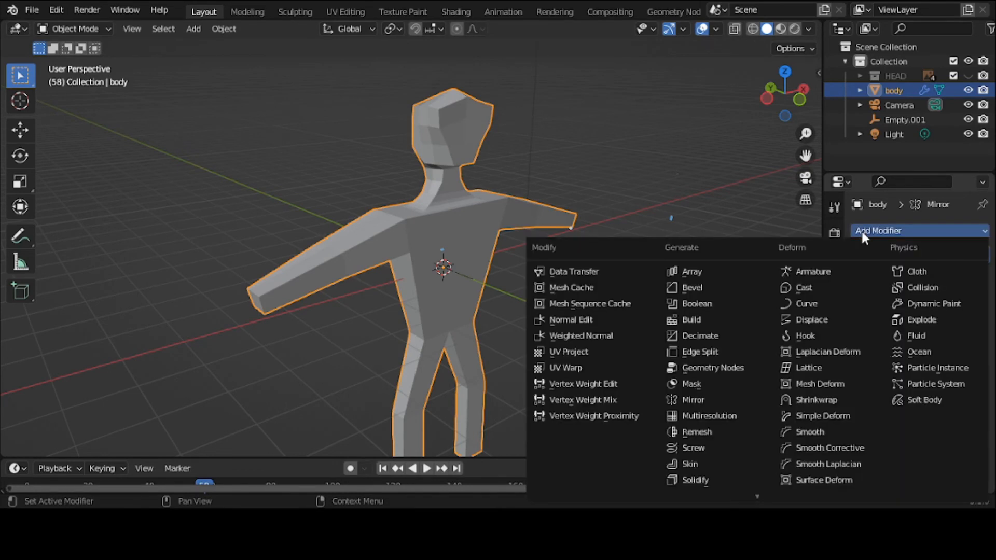
pyautogui.press('Down')
pyautogui.press('Down')
pyautogui.press('Down')
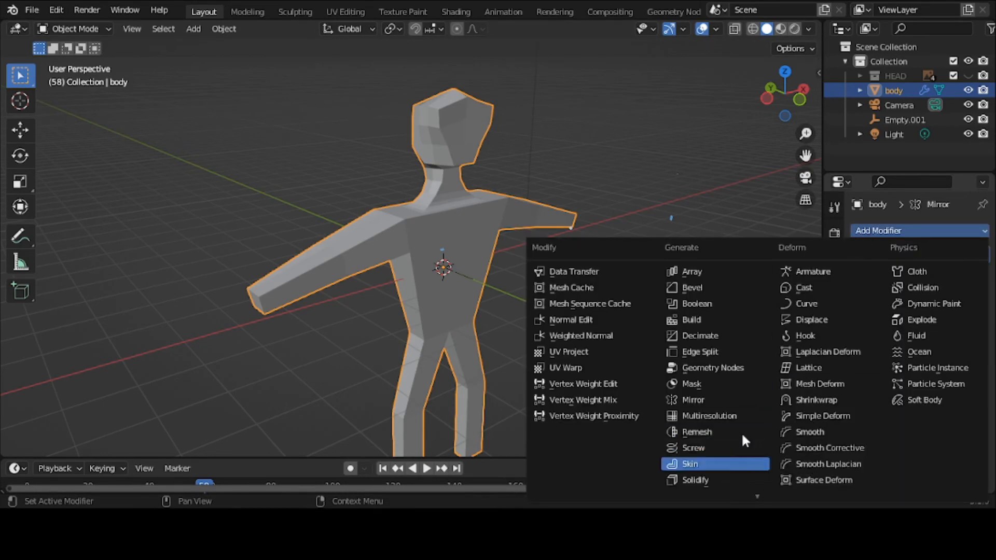
pyautogui.press('Down')
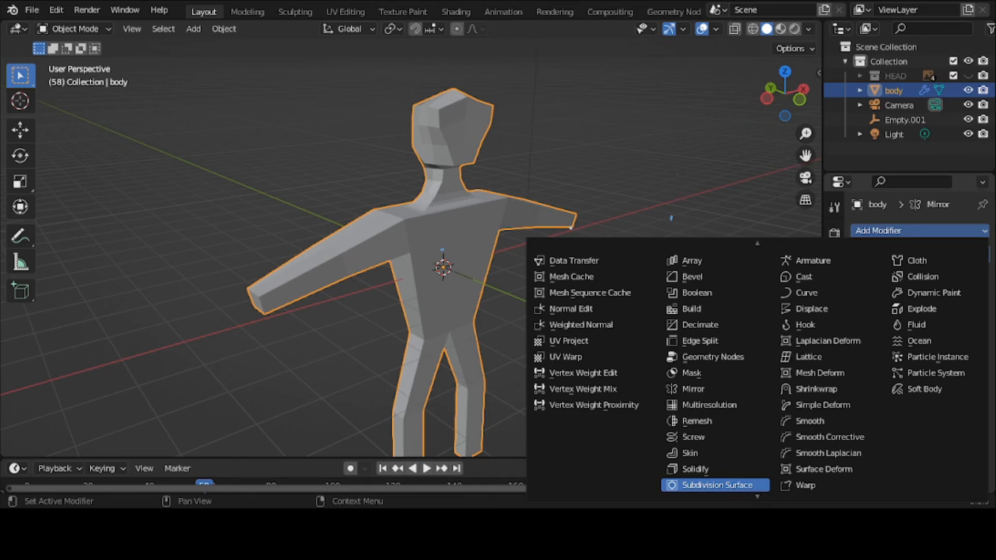
pyautogui.click(717, 485)
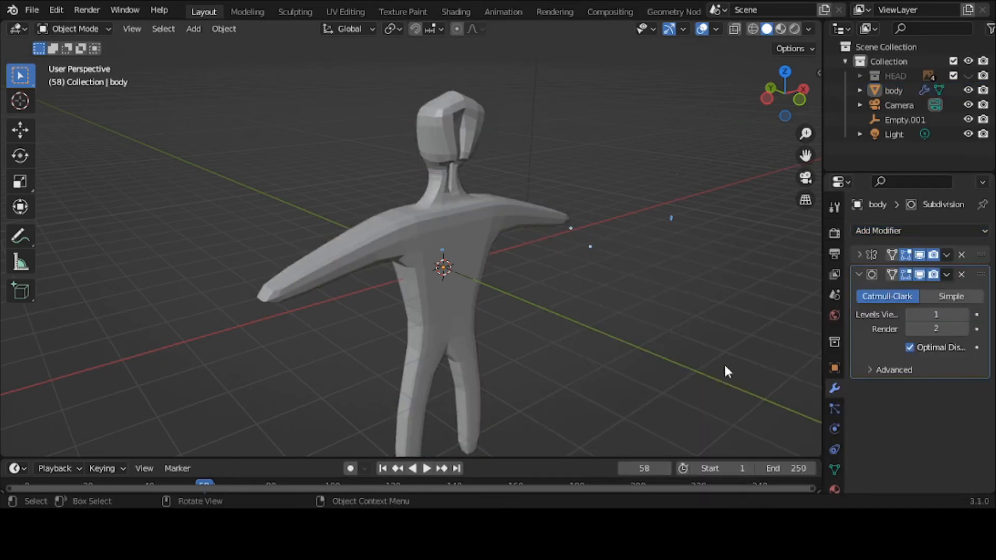
pyautogui.moveTo(724, 363); pyautogui.dragTo(640, 367, button='middle')
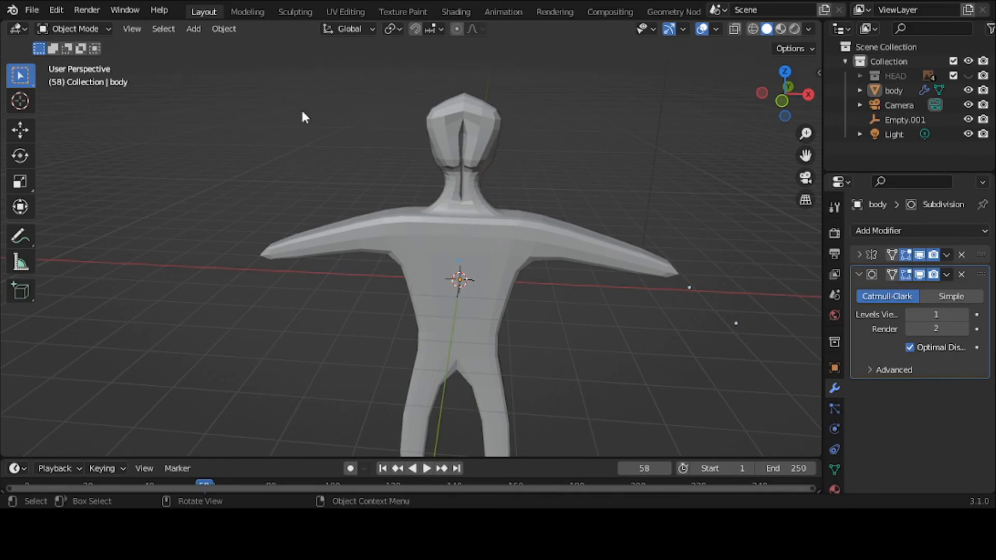
# In Edit Mode, move the lower center-seam vertex on the face inward along X to close the seam gap there.
pyautogui.click(72, 29)
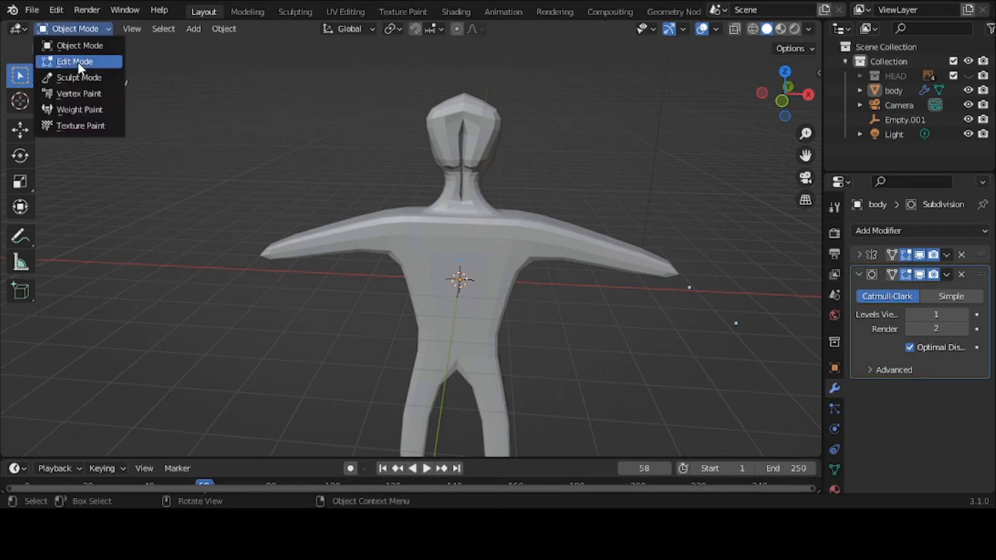
pyautogui.click(78, 62)
pyautogui.scroll(1, 473, 182)
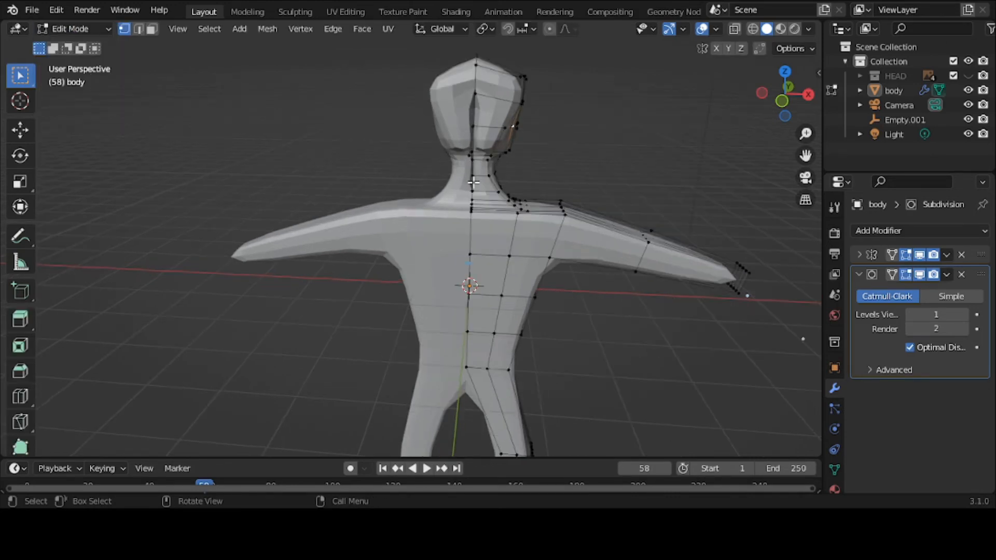
pyautogui.click(480, 125)
pyautogui.press('g')
pyautogui.press('x')
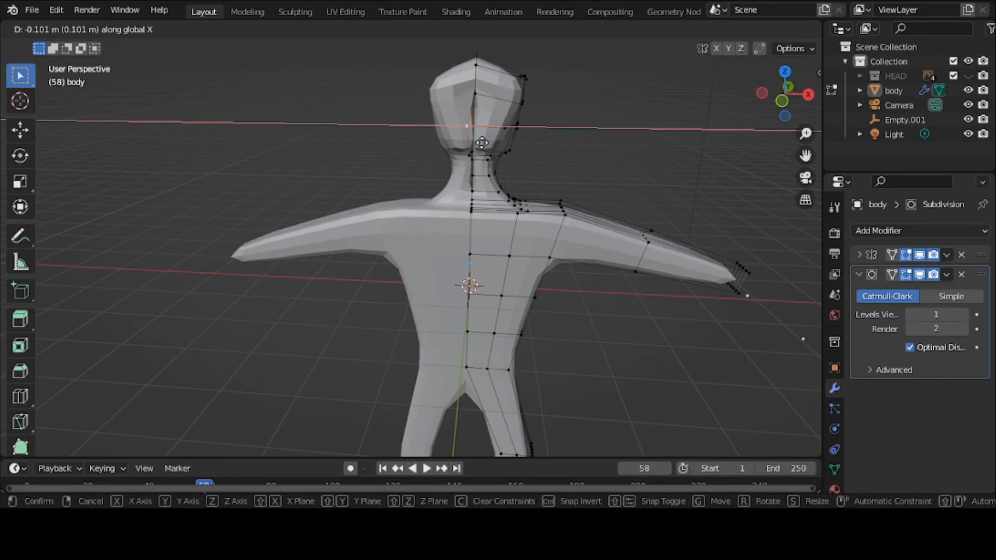
pyautogui.click(474, 146)
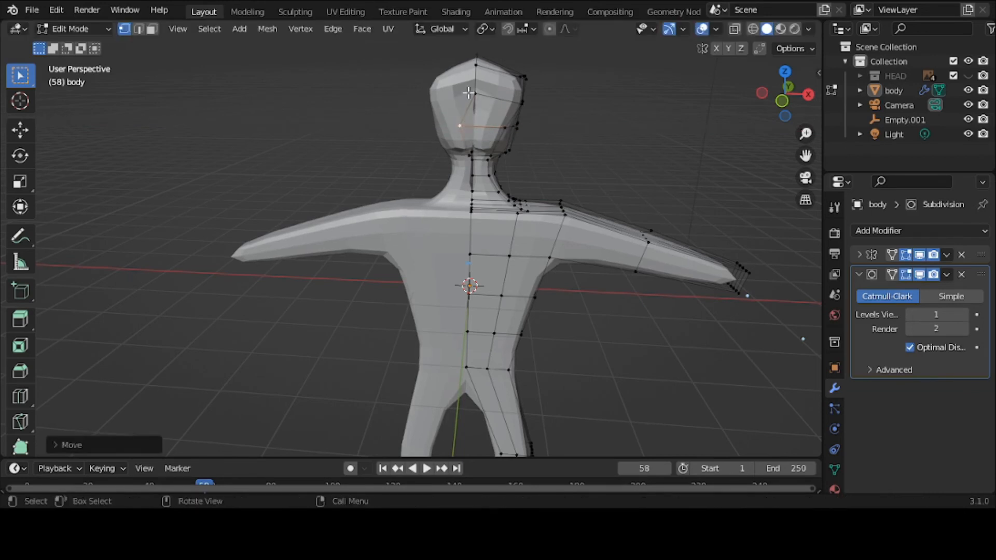
# Move the upper center-seam vertex on the face inward along X by about 0.376 m.
pyautogui.click(468, 92)
pyautogui.press('g')
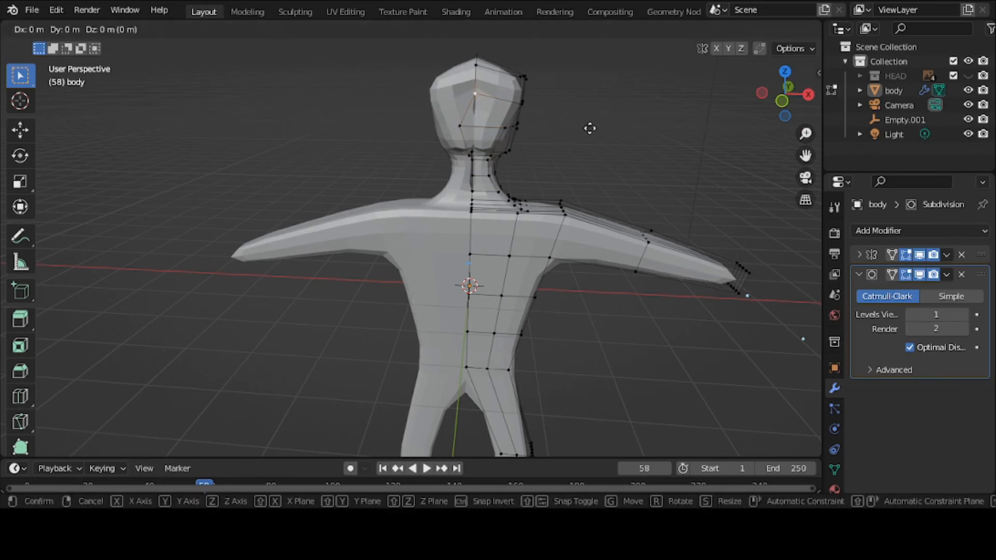
pyautogui.press('x')
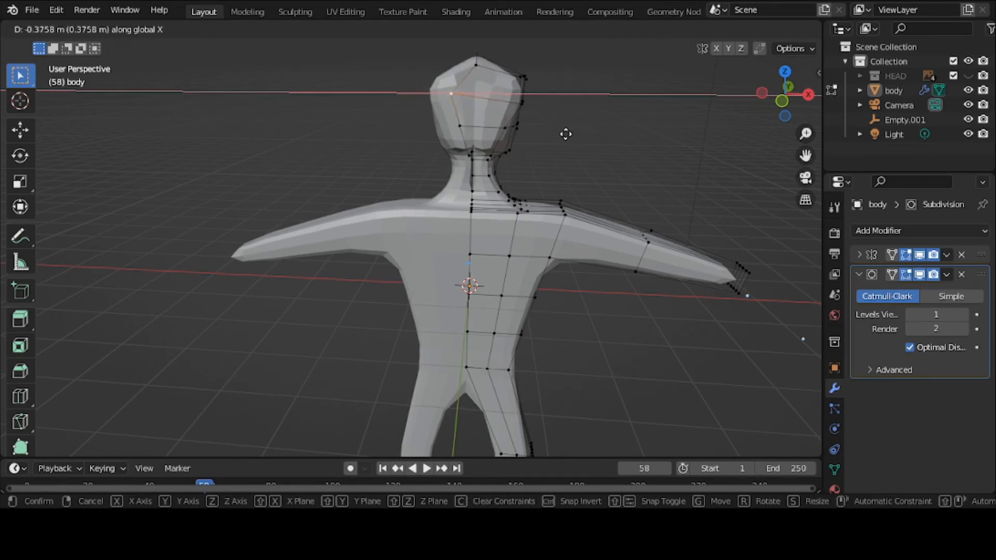
pyautogui.click(566, 134)
# Switch to face selection, select all faces of the body, and subdivide them.
pyautogui.moveTo(511, 173); pyautogui.dragTo(471, 186, button='middle')
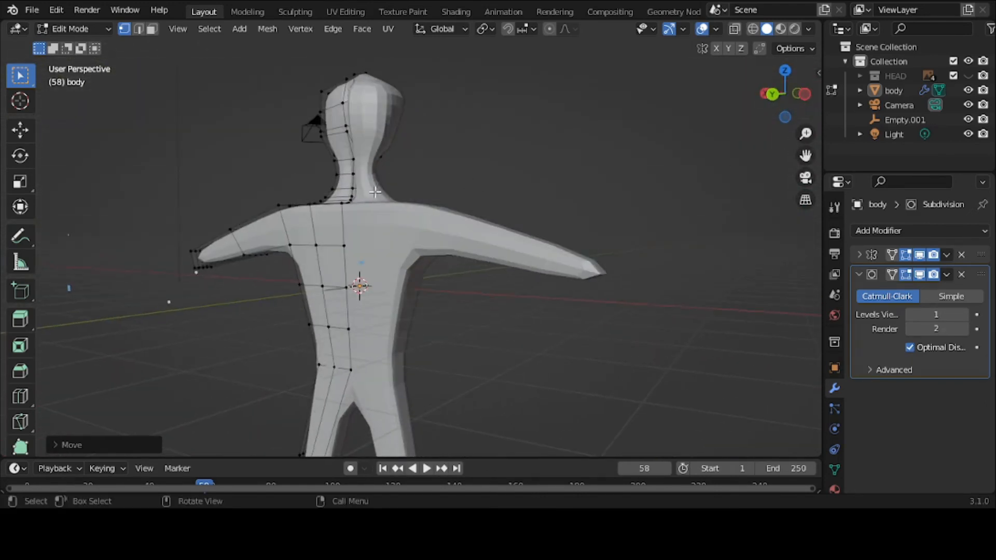
pyautogui.moveTo(374, 192); pyautogui.dragTo(709, 213, button='middle')
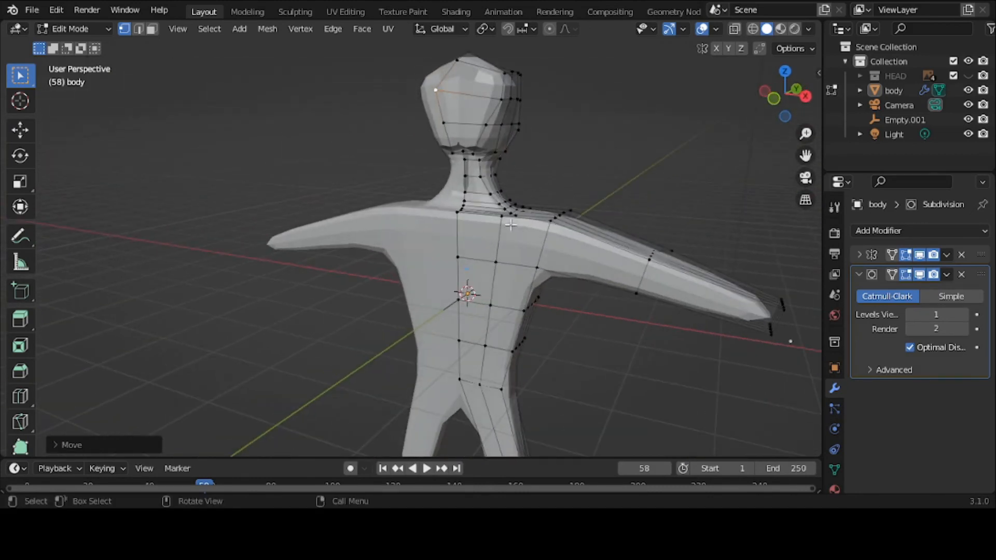
pyautogui.moveTo(182, 126); pyautogui.dragTo(260, 178, button='middle')
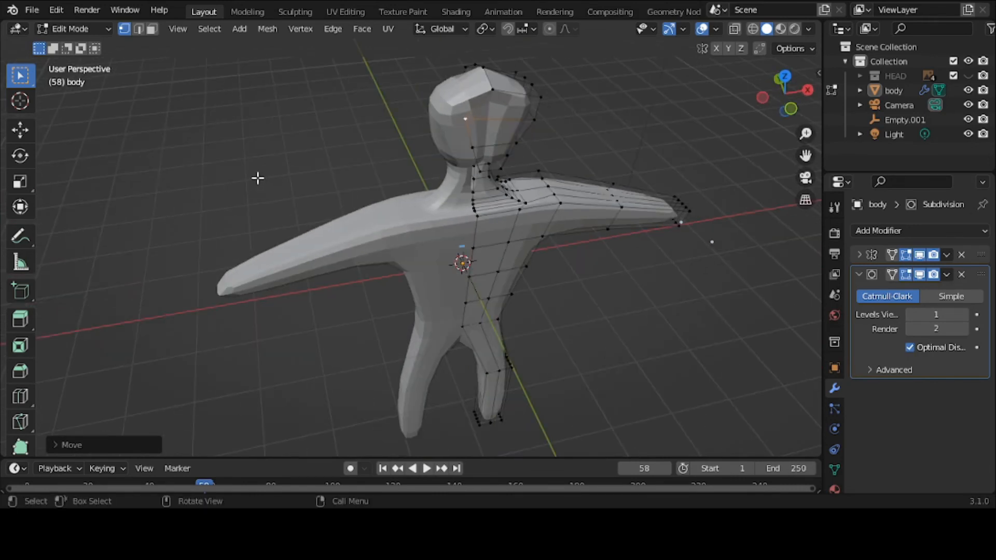
pyautogui.moveTo(232, 209); pyautogui.dragTo(250, 182, button='middle')
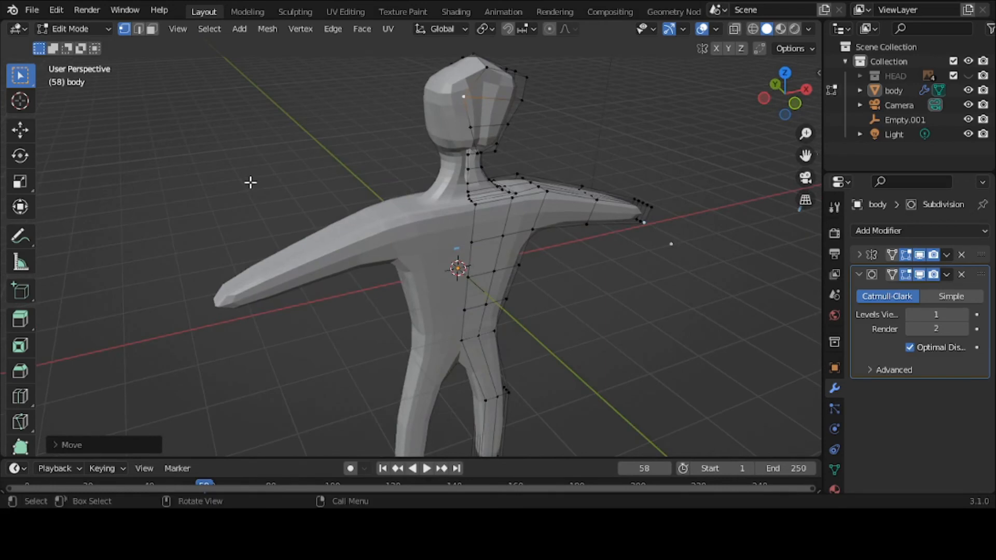
pyautogui.click(51, 27)
pyautogui.moveTo(274, 228); pyautogui.dragTo(274, 216, button='middle')
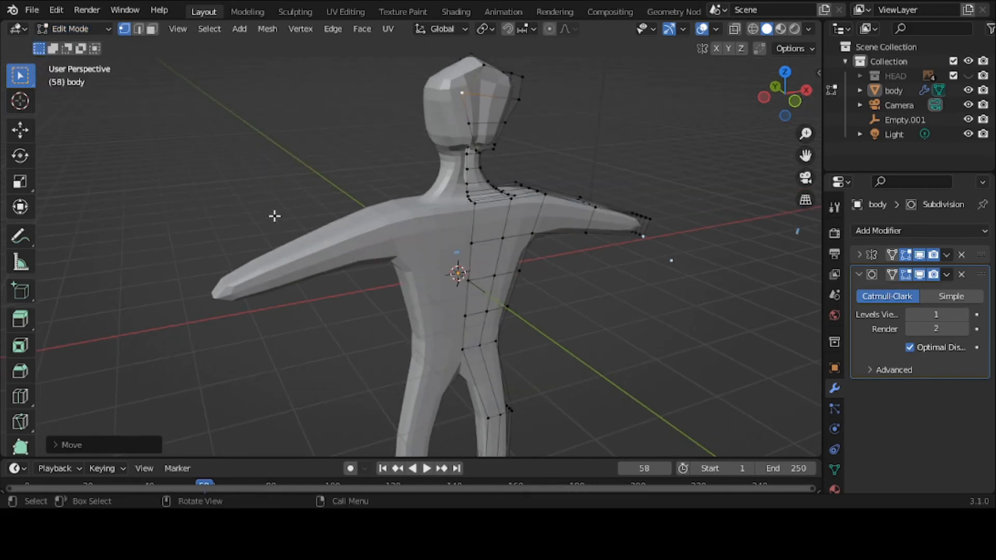
pyautogui.click(151, 29)
pyautogui.moveTo(306, 179); pyautogui.dragTo(323, 259, button='middle')
pyautogui.press('a')
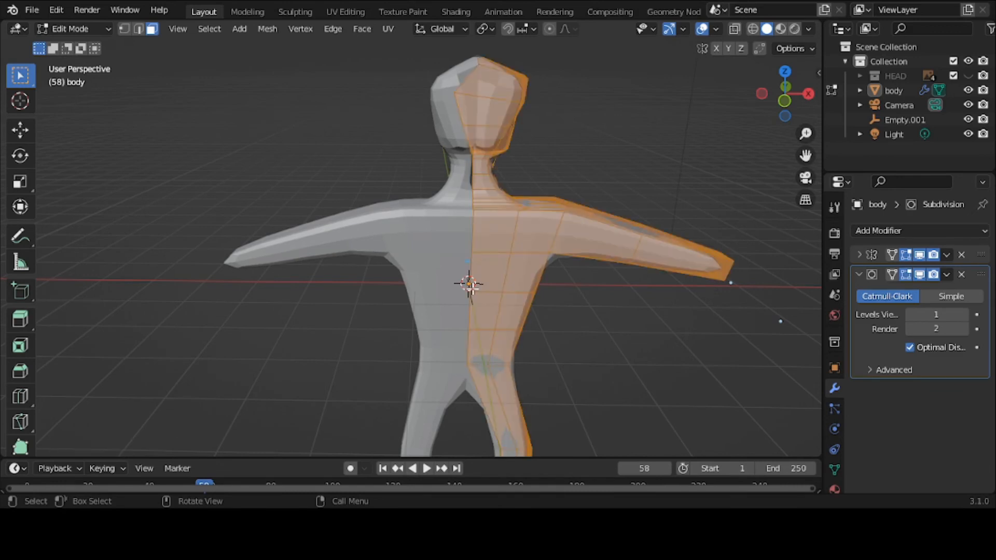
pyautogui.rightClick(472, 288)
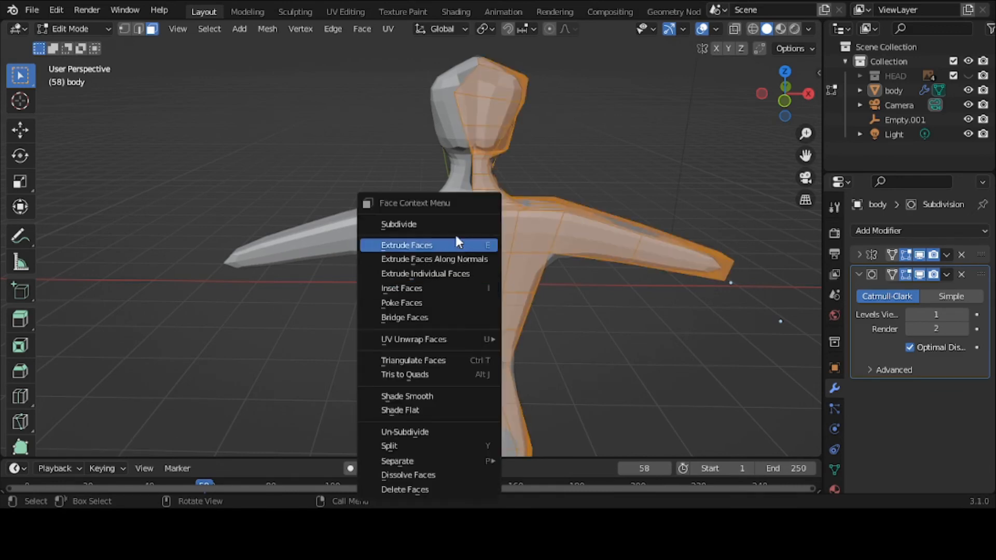
pyautogui.click(453, 219)
# Deselect the mesh and examine the underarm and outer hip for missing faces.
pyautogui.moveTo(536, 302); pyautogui.dragTo(480, 246, button='middle')
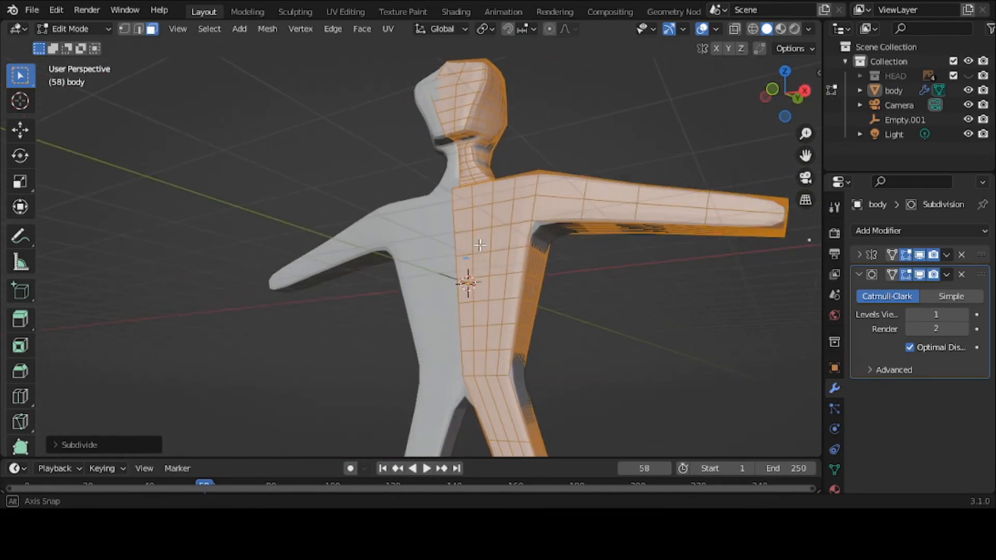
pyautogui.click(507, 380)
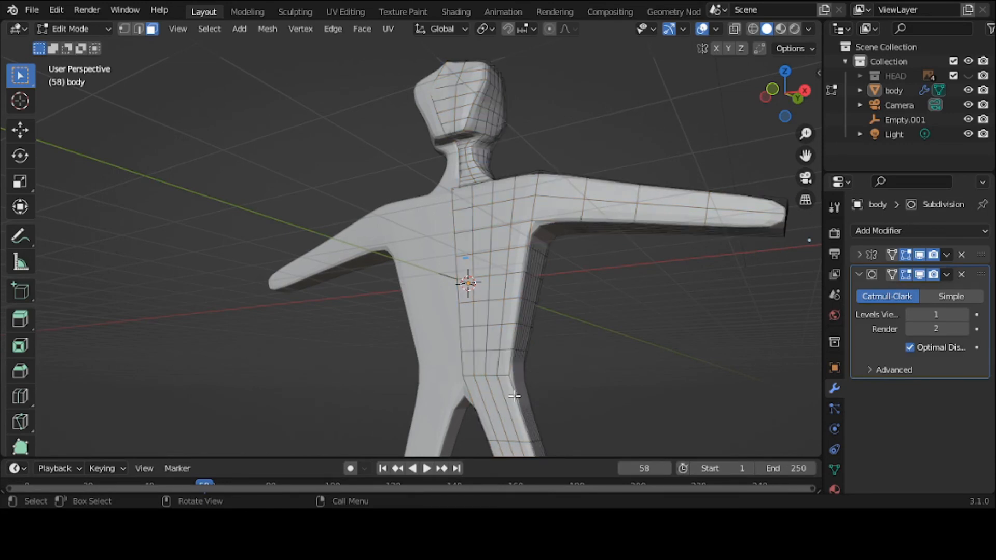
pyautogui.moveTo(527, 377); pyautogui.dragTo(488, 384, button='middle')
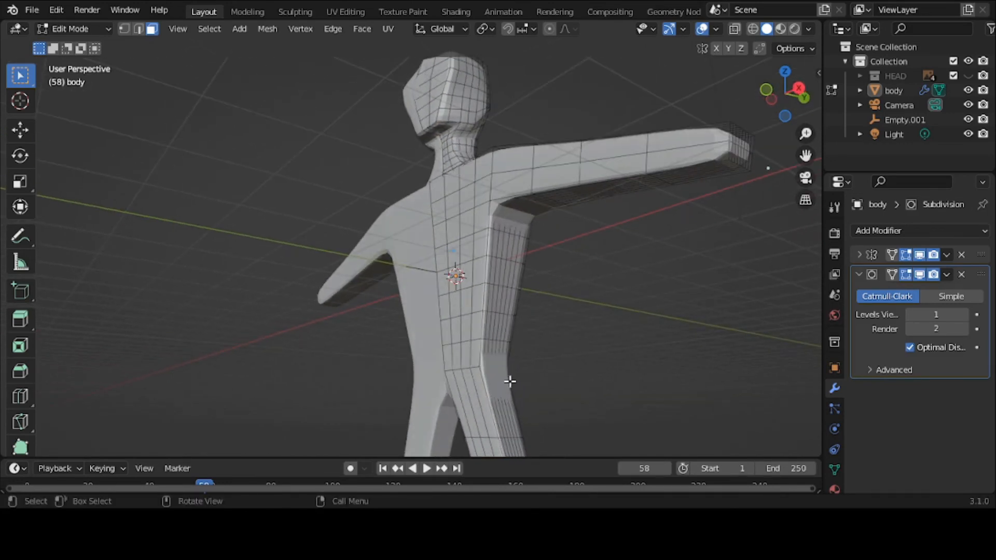
pyautogui.click(503, 378)
pyautogui.click(495, 378)
pyautogui.click(520, 218)
pyautogui.moveTo(522, 214); pyautogui.dragTo(534, 235, button='middle')
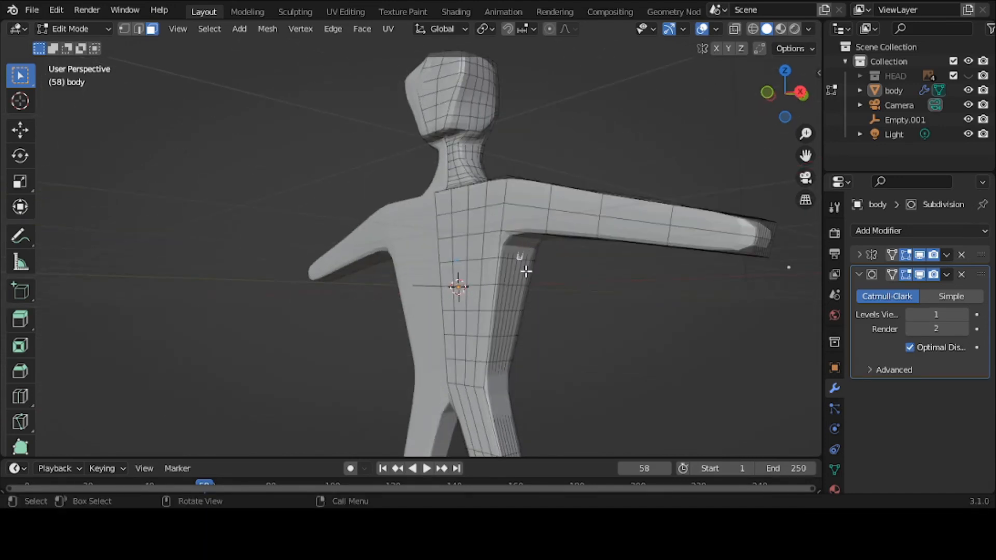
# Select all faces of the body again and subdivide them a second time.
pyautogui.press('a')
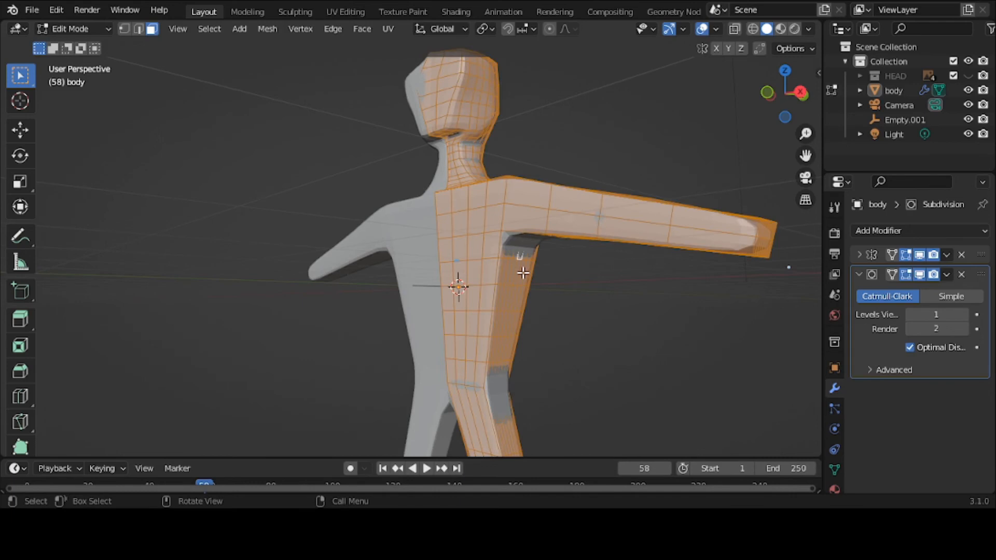
pyautogui.rightClick(523, 273)
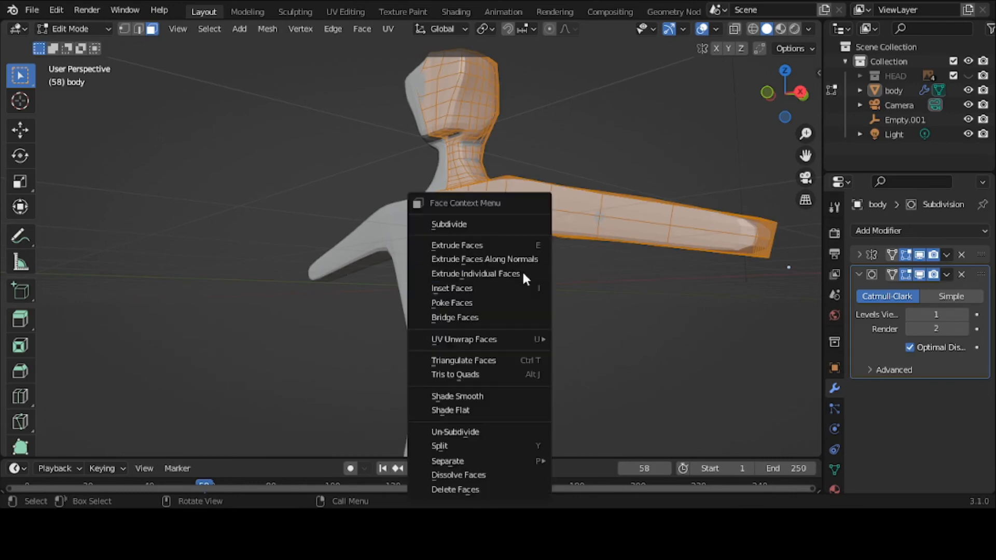
pyautogui.click(507, 226)
# Circle the unselected areas at the armpit and outer hip with the Annotate tool.
pyautogui.moveTo(560, 262)
pyautogui.mouseDown(button='middle')
pyautogui.moveTo(558, 234)
pyautogui.moveTo(558, 275)
pyautogui.mouseUp(button='middle')
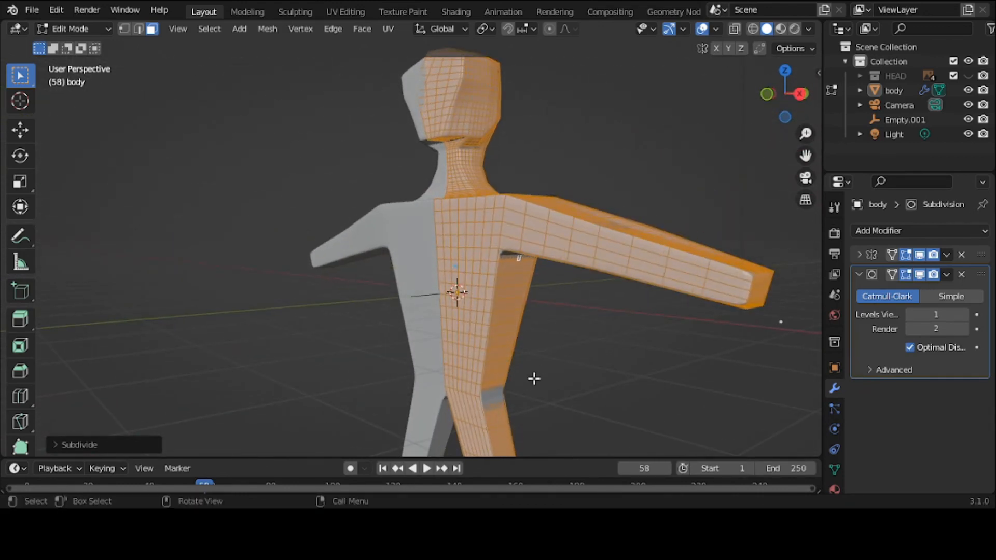
pyautogui.moveTo(534, 378); pyautogui.dragTo(568, 278, button='middle')
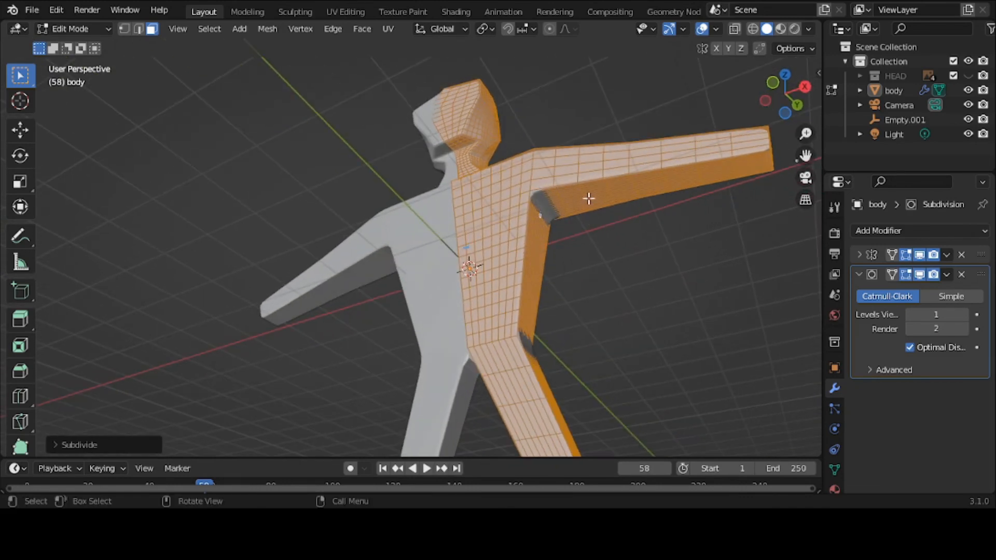
pyautogui.click(20, 237)
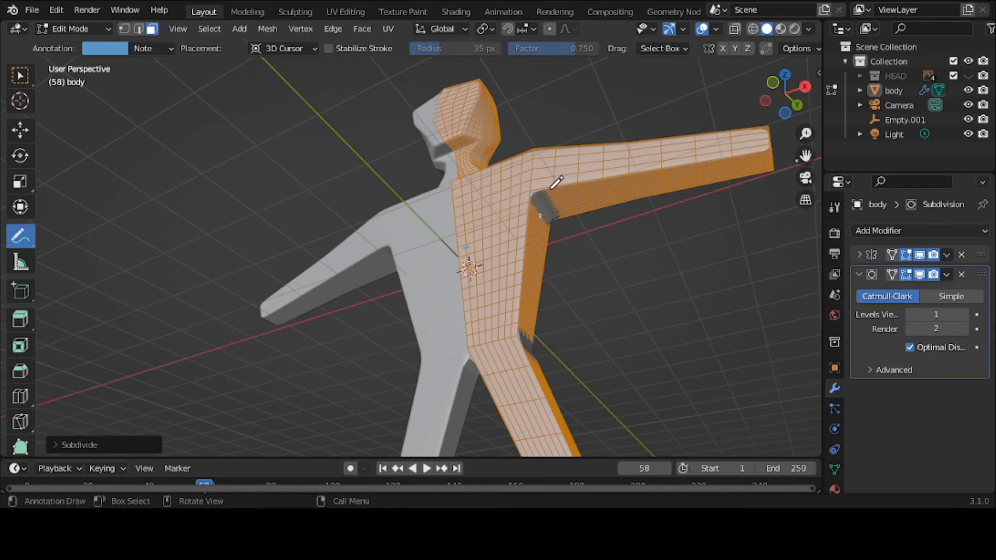
pyautogui.moveTo(554, 184)
pyautogui.mouseDown()
pyautogui.moveTo(542, 182)
pyautogui.moveTo(532, 209)
pyautogui.moveTo(553, 229)
pyautogui.moveTo(568, 210)
pyautogui.moveTo(540, 187)
pyautogui.mouseUp()
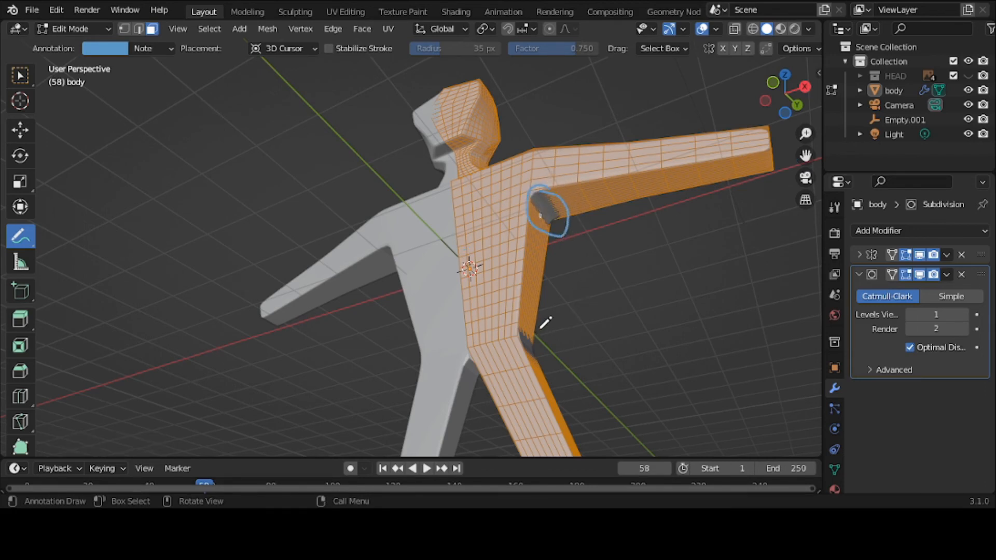
pyautogui.moveTo(540, 328)
pyautogui.mouseDown()
pyautogui.moveTo(514, 332)
pyautogui.moveTo(542, 368)
pyautogui.moveTo(534, 325)
pyautogui.mouseUp()
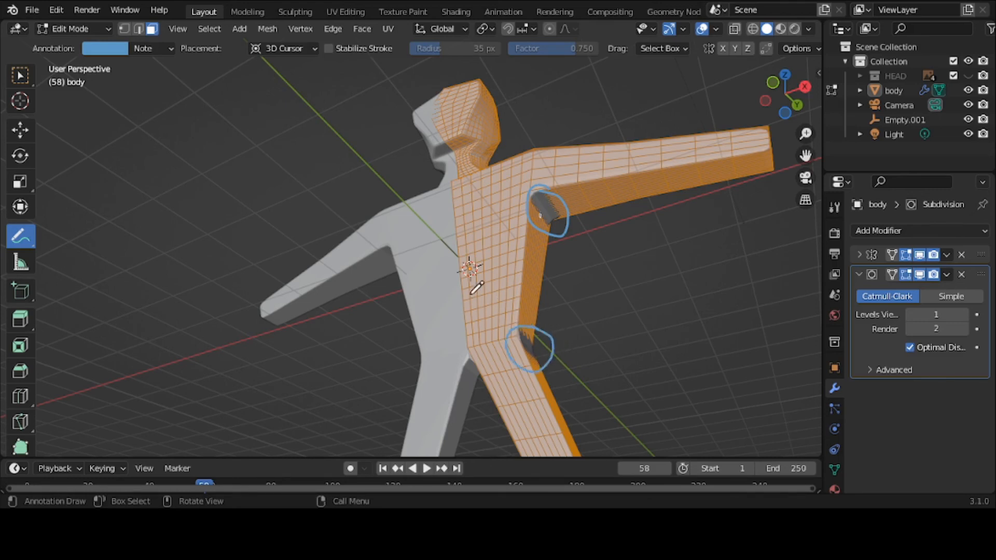
# Switch to Object Mode, inspect the body from several sides, and remove its Subdivision Surface modifier.
pyautogui.click(89, 29)
pyautogui.click(95, 43)
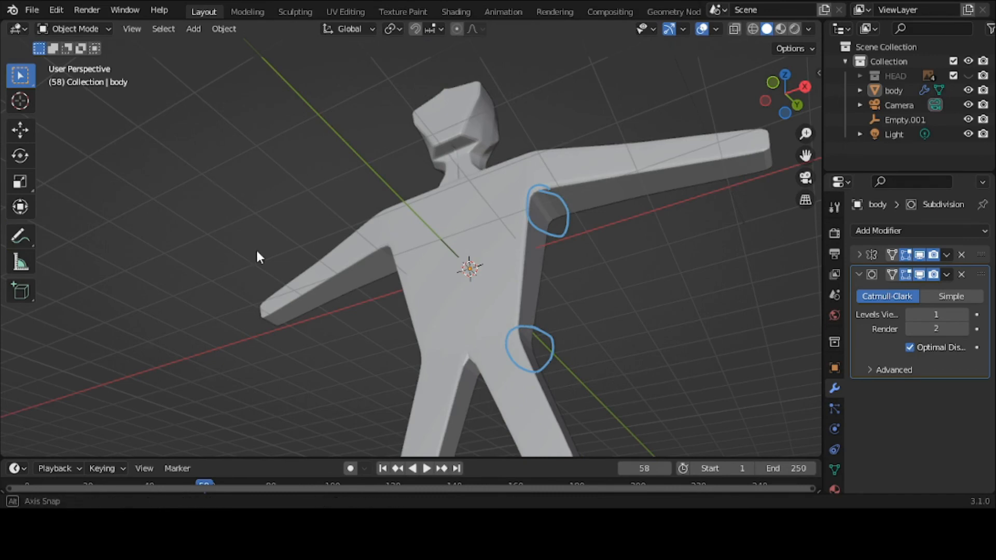
pyautogui.moveTo(257, 251)
pyautogui.mouseDown(button='middle')
pyautogui.moveTo(298, 299)
pyautogui.moveTo(327, 294)
pyautogui.moveTo(376, 311)
pyautogui.mouseUp(button='middle')
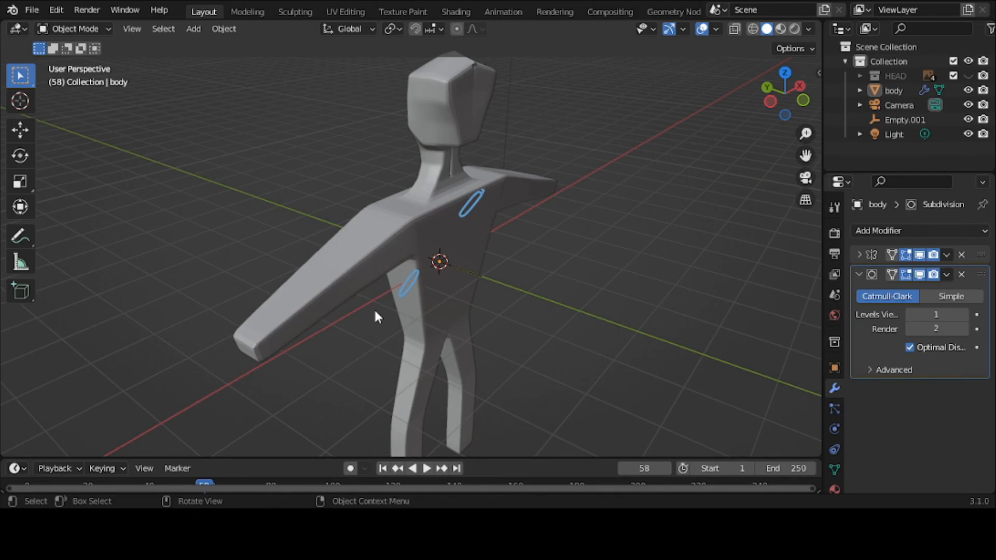
pyautogui.moveTo(376, 304); pyautogui.dragTo(240, 270, button='middle')
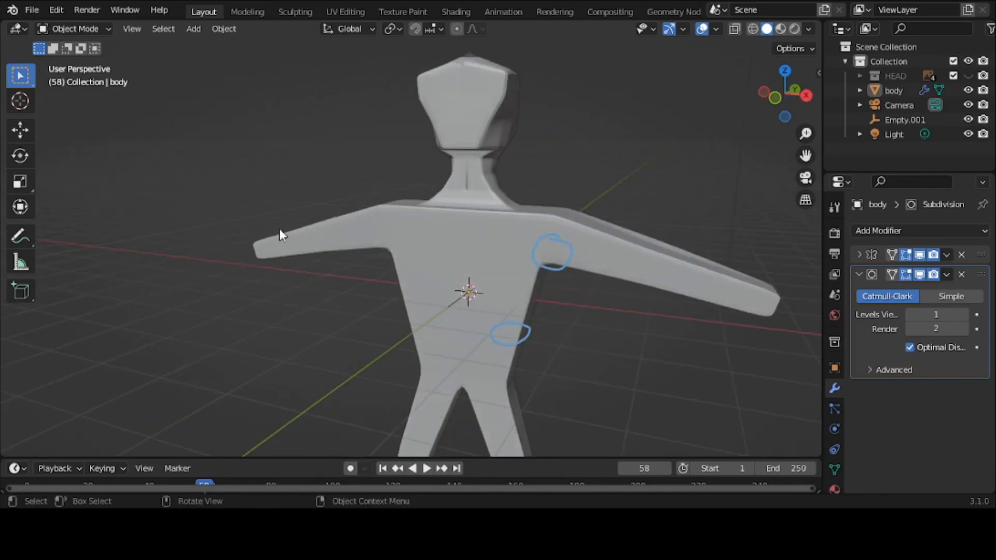
pyautogui.moveTo(322, 176); pyautogui.dragTo(364, 164, button='middle')
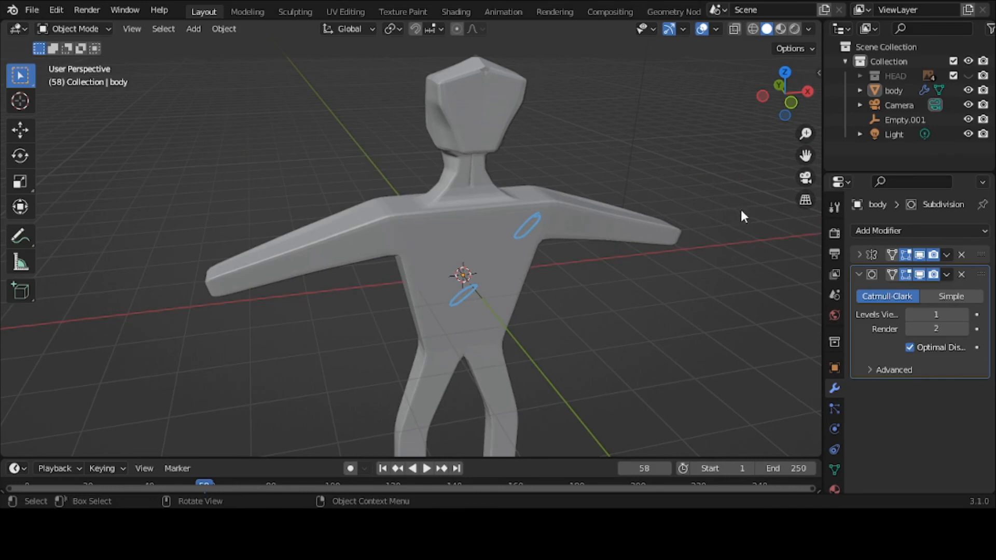
pyautogui.click(960, 274)
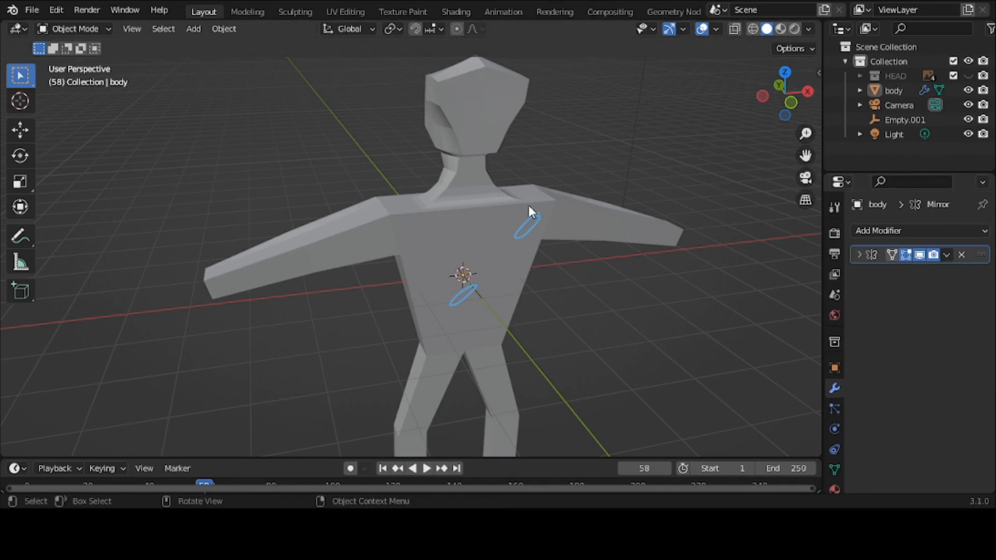
# Return to Edit Mode and erase the two annotation circles drawn over the body.
pyautogui.moveTo(528, 206); pyautogui.dragTo(502, 220, button='middle')
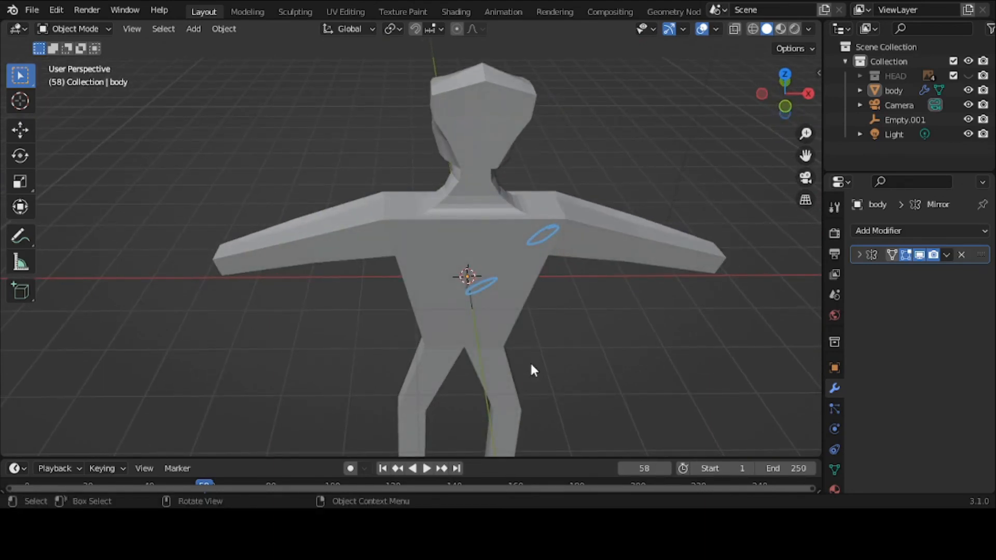
pyautogui.moveTo(530, 365); pyautogui.dragTo(559, 300, button='middle')
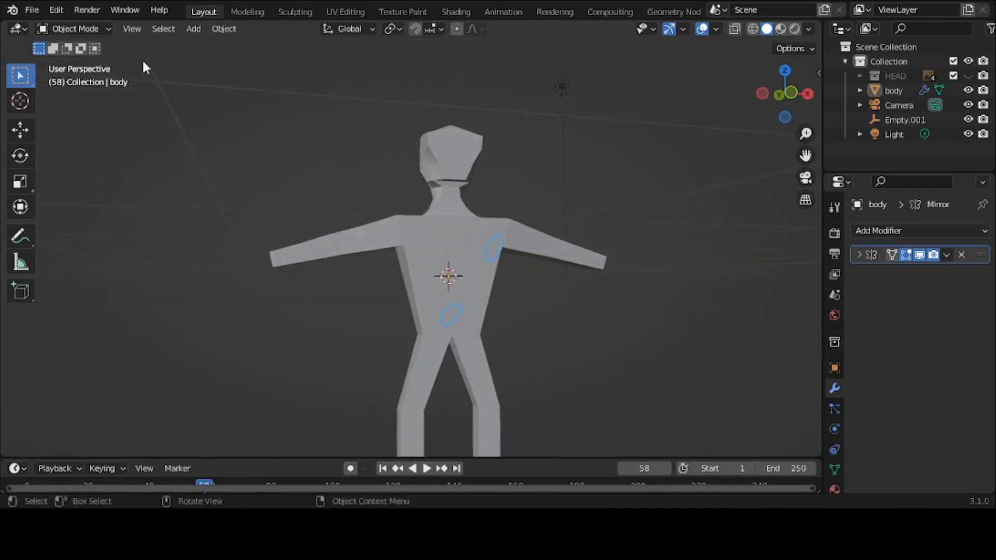
pyautogui.click(51, 30)
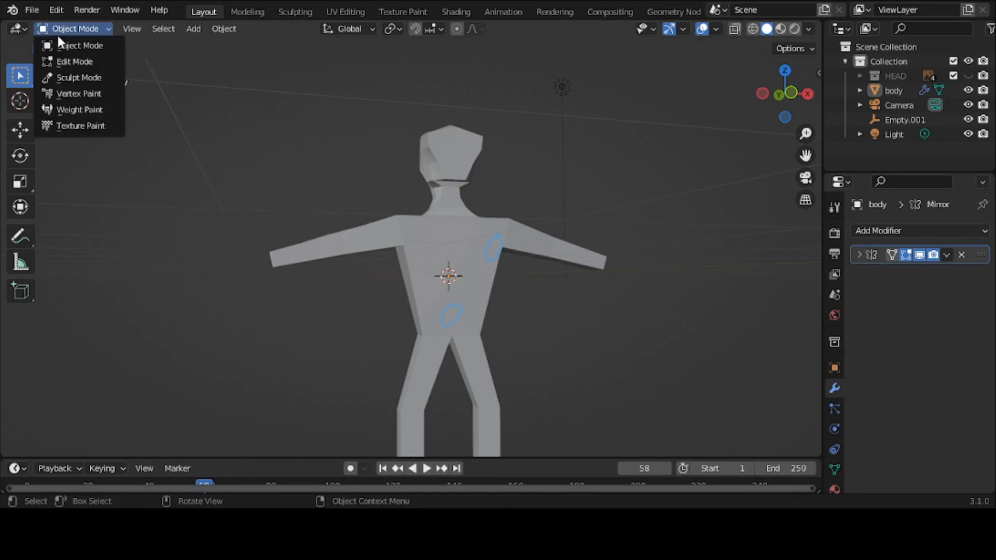
pyautogui.click(75, 61)
pyautogui.moveTo(408, 145); pyautogui.dragTo(390, 190, button='middle')
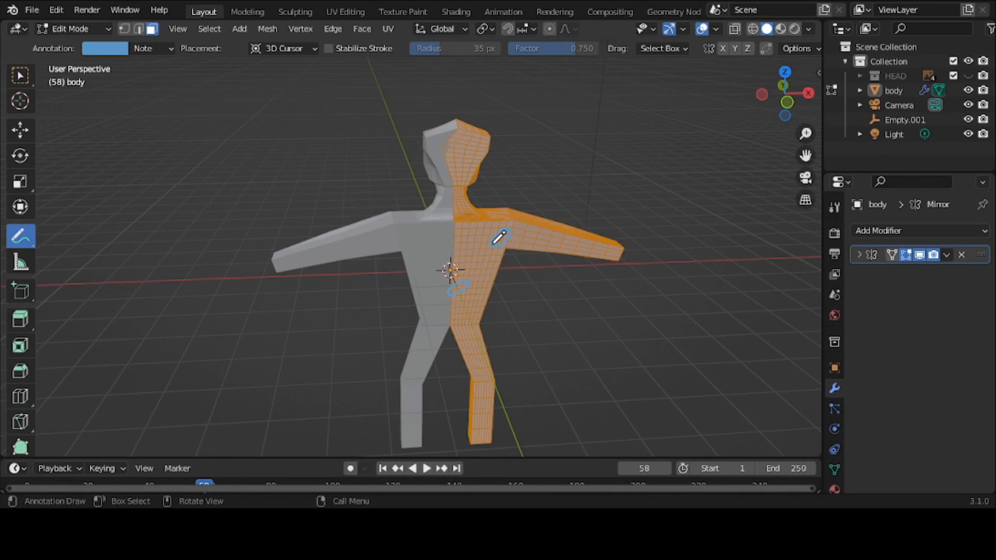
pyautogui.moveTo(493, 244)
pyautogui.keyDown('ctrl'); pyautogui.mouseDown()
pyautogui.moveTo(502, 229)
pyautogui.moveTo(451, 302)
pyautogui.moveTo(460, 283)
pyautogui.mouseUp(); pyautogui.keyUp('ctrl')
# Switch to Object Mode and look over the mirrored body from the side and the front.
pyautogui.click(75, 27)
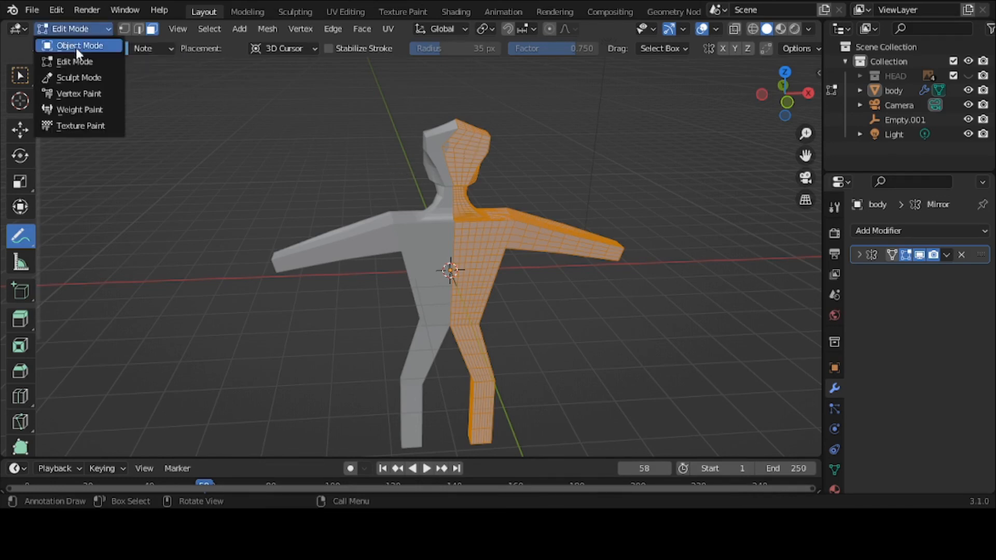
pyautogui.click(76, 46)
pyautogui.moveTo(298, 213); pyautogui.dragTo(421, 198, button='middle')
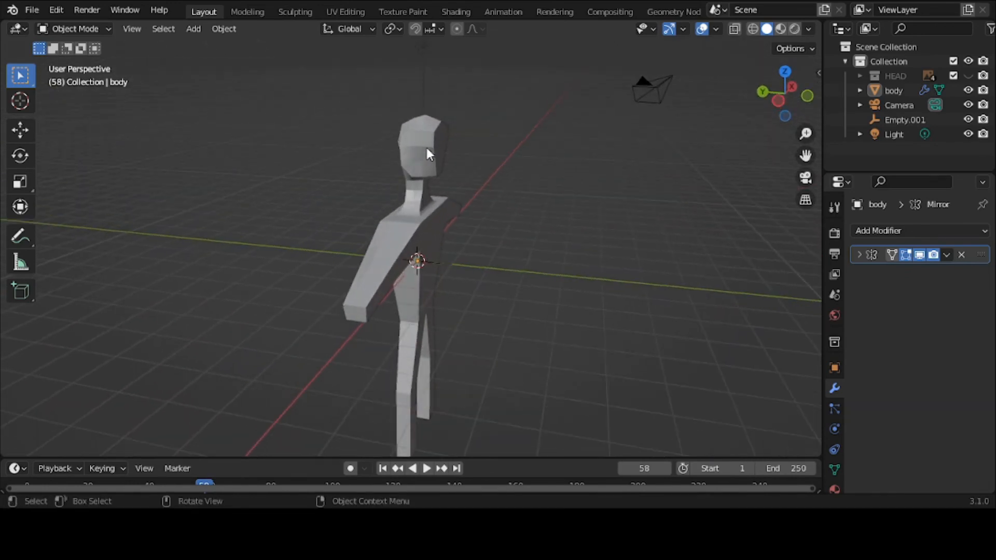
pyautogui.moveTo(425, 145)
pyautogui.mouseDown(button='middle')
pyautogui.moveTo(451, 213)
pyautogui.moveTo(428, 139)
pyautogui.mouseUp(button='middle')
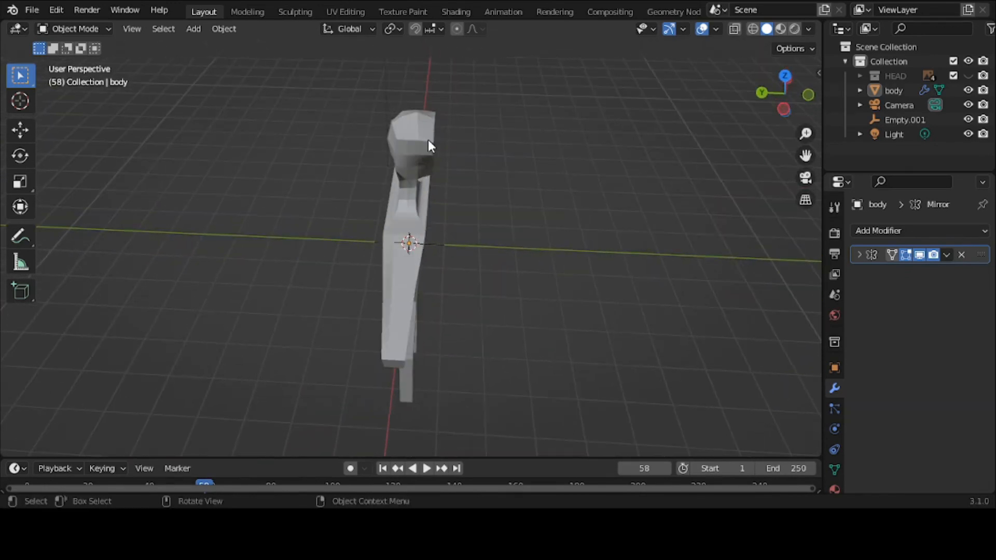
pyautogui.moveTo(430, 202); pyautogui.dragTo(454, 175, button='middle')
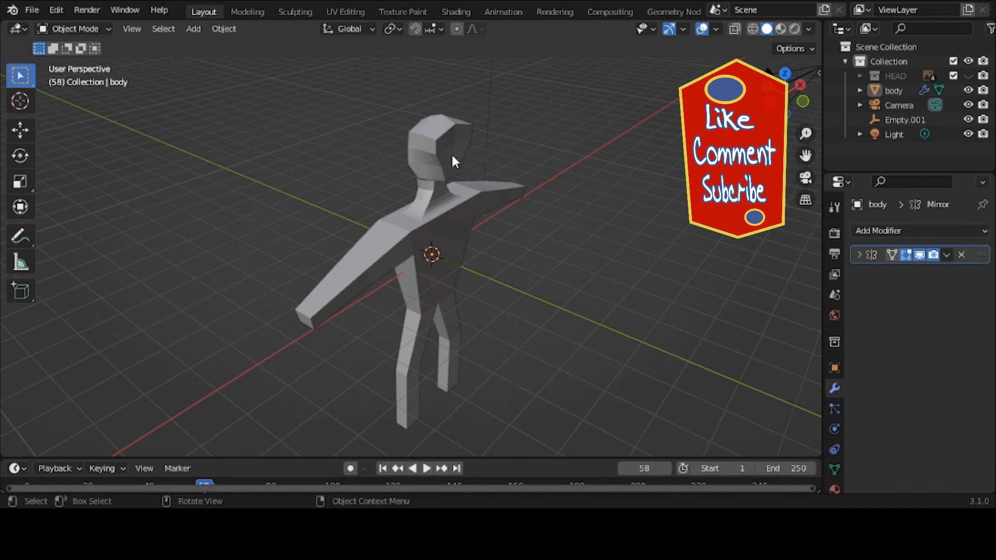
pyautogui.moveTo(452, 155); pyautogui.dragTo(375, 145, button='middle')
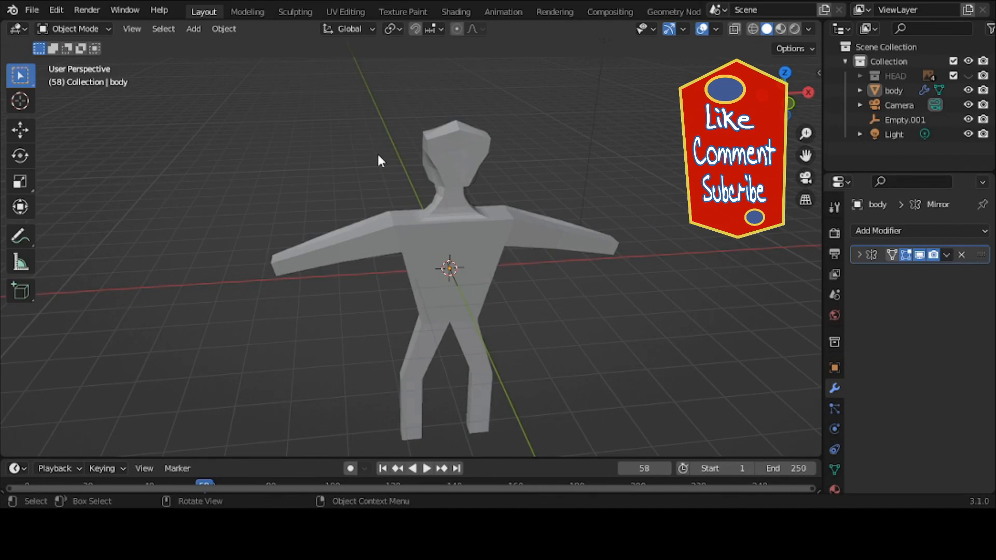